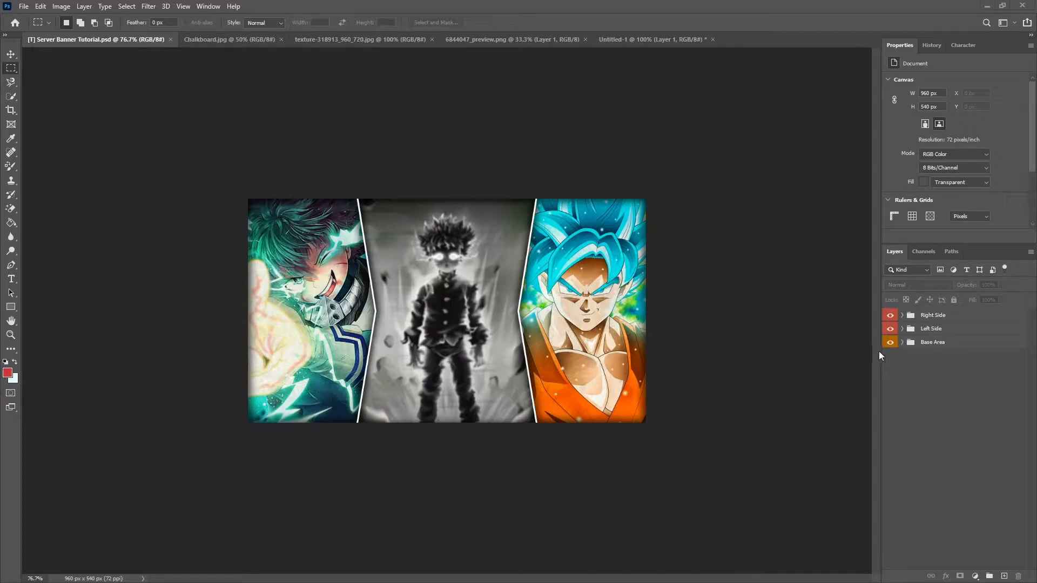
Examine how the Base Area group of the finished banner is built by toggling Layer 3 and the Character layer inside Option 1.
{"action": "left_click", "coordinate": [902, 342]}
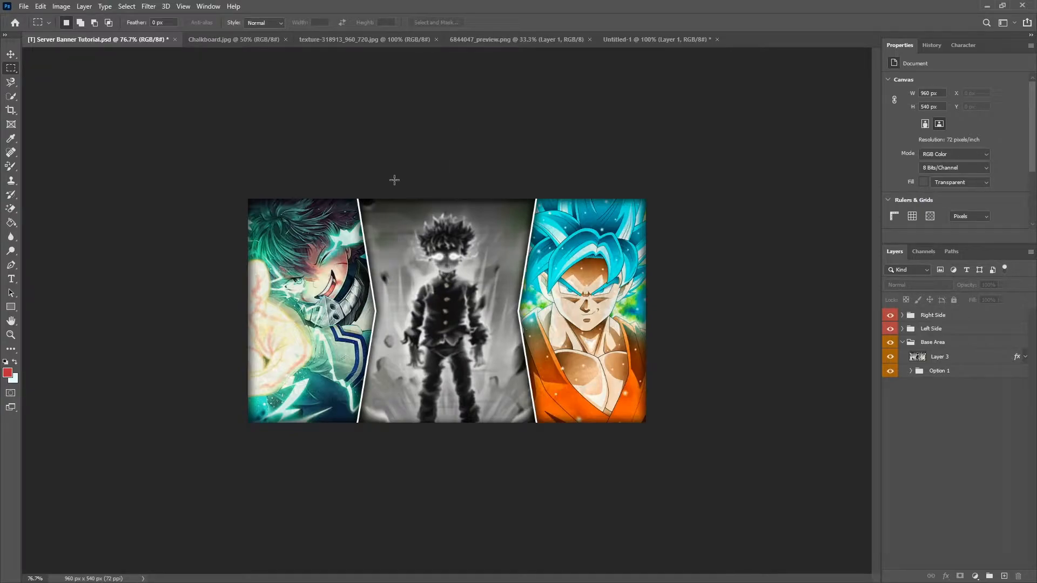
{"action": "left_click", "coordinate": [889, 356]}
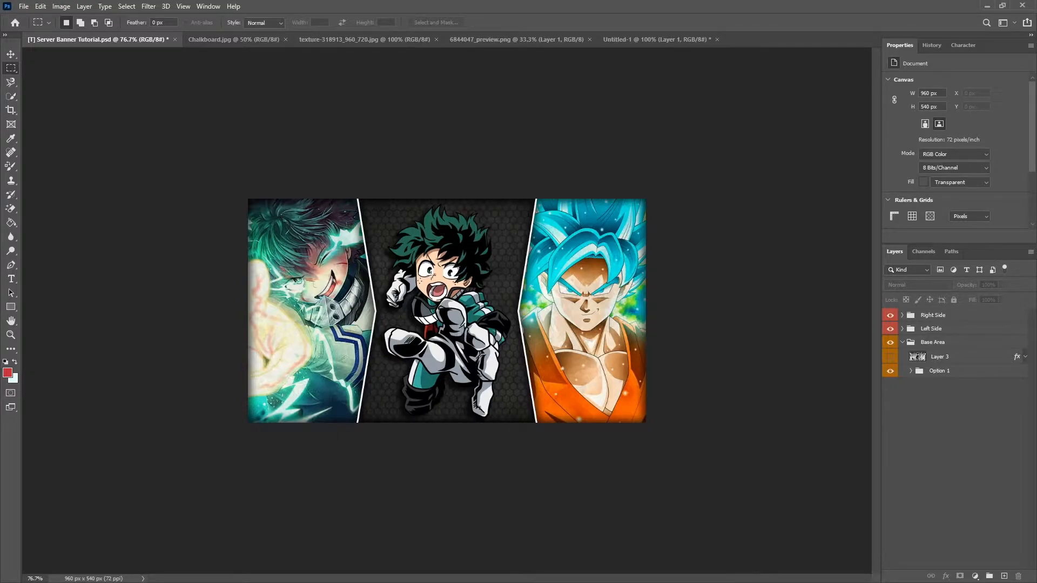
{"action": "left_click", "coordinate": [910, 371]}
{"action": "left_click", "coordinate": [890, 385]}
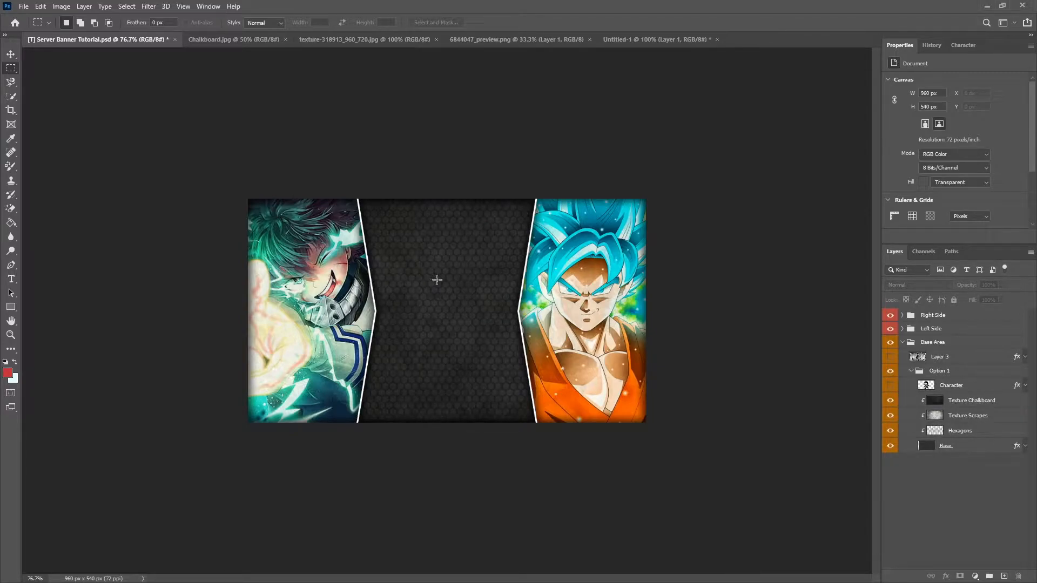
{"action": "left_click", "coordinate": [890, 385]}
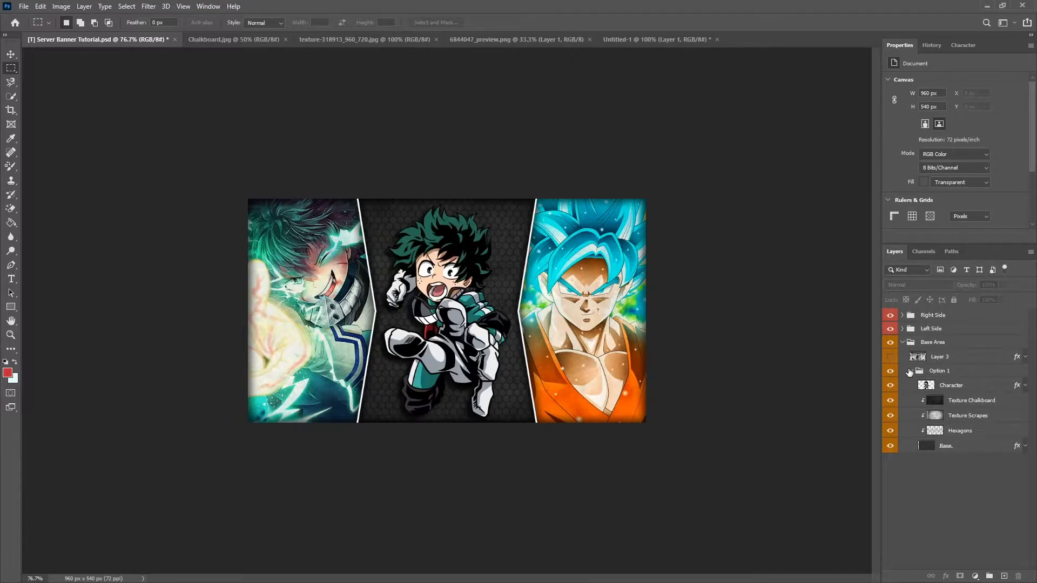
{"action": "left_click", "coordinate": [916, 372]}
{"action": "left_click", "coordinate": [910, 370]}
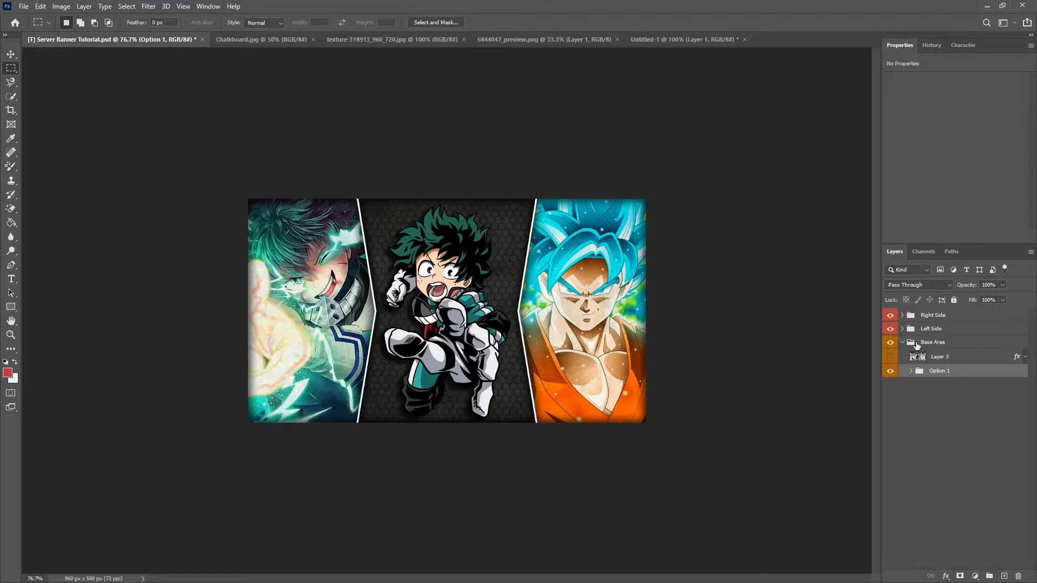
{"action": "left_click", "coordinate": [890, 357]}
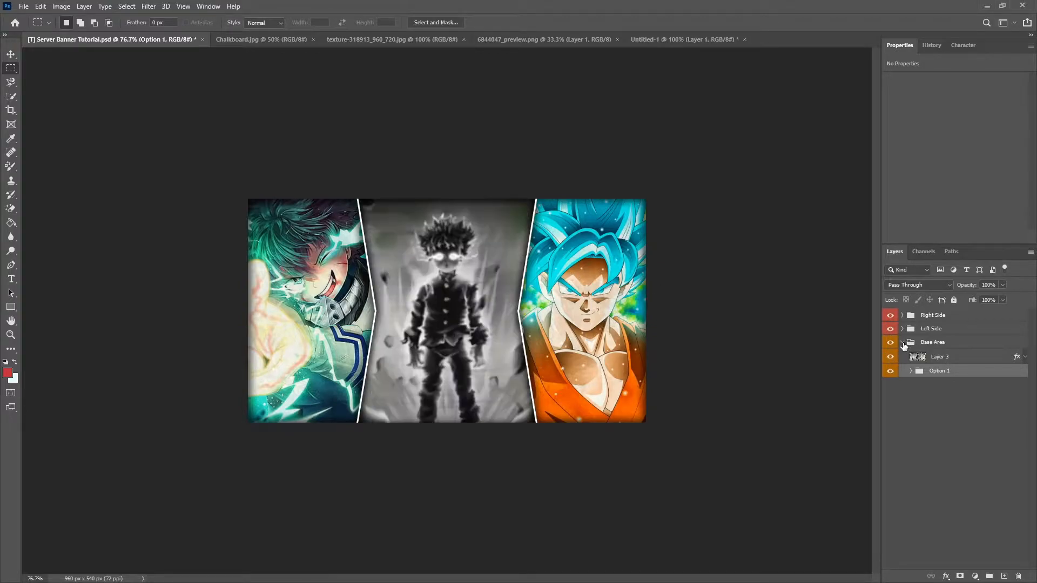
{"action": "left_click", "coordinate": [902, 343]}
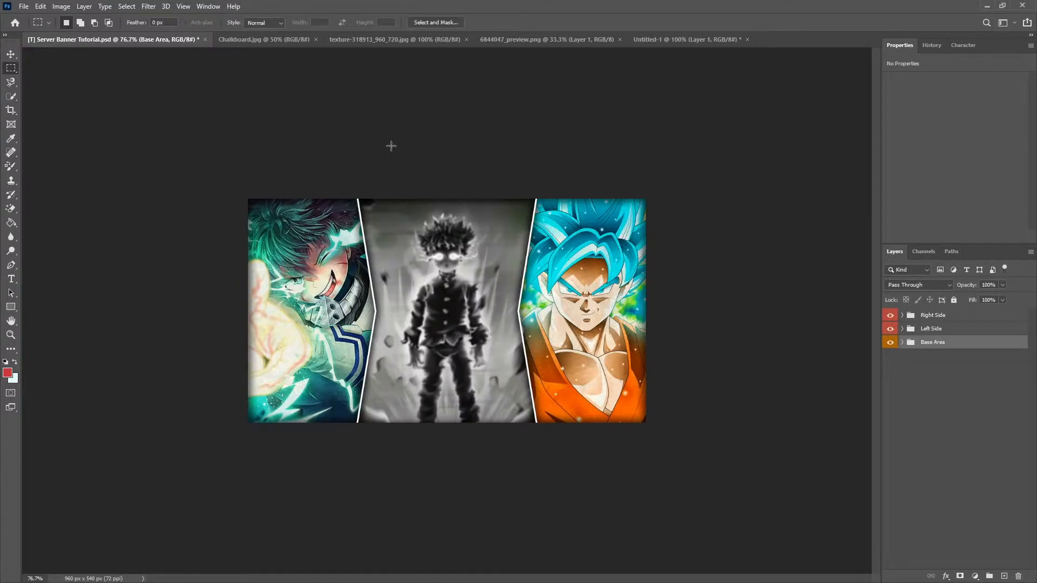
Create a new 960 by 540 px document and place it beside the finished banner in the document order.
{"action": "left_click", "coordinate": [20, 6]}
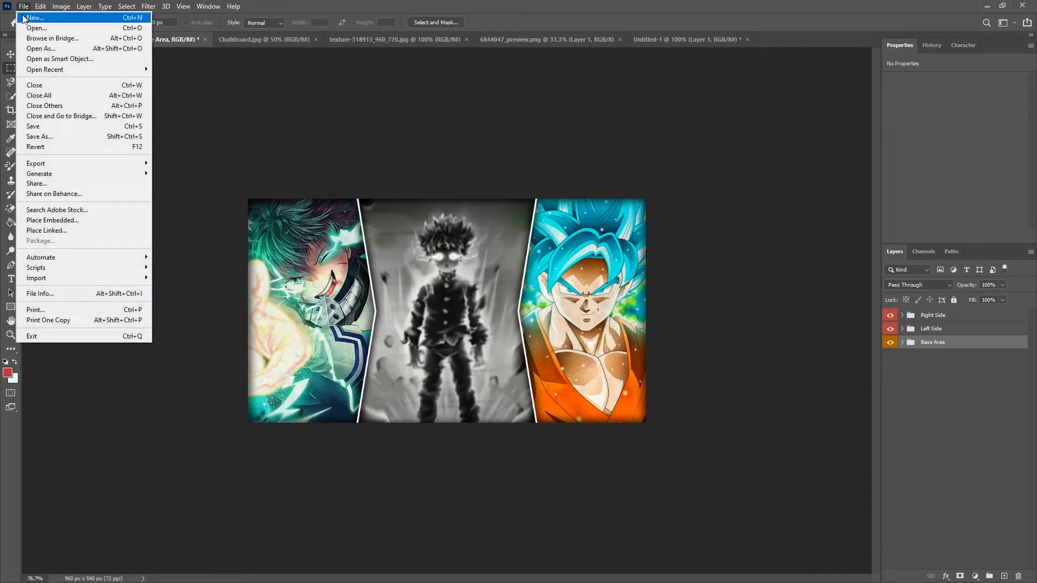
{"action": "left_click", "coordinate": [35, 18]}
{"action": "left_click_drag", "start_coordinate": [639, 197], "coordinate": [426, 182]}
{"action": "type", "text": "960"}
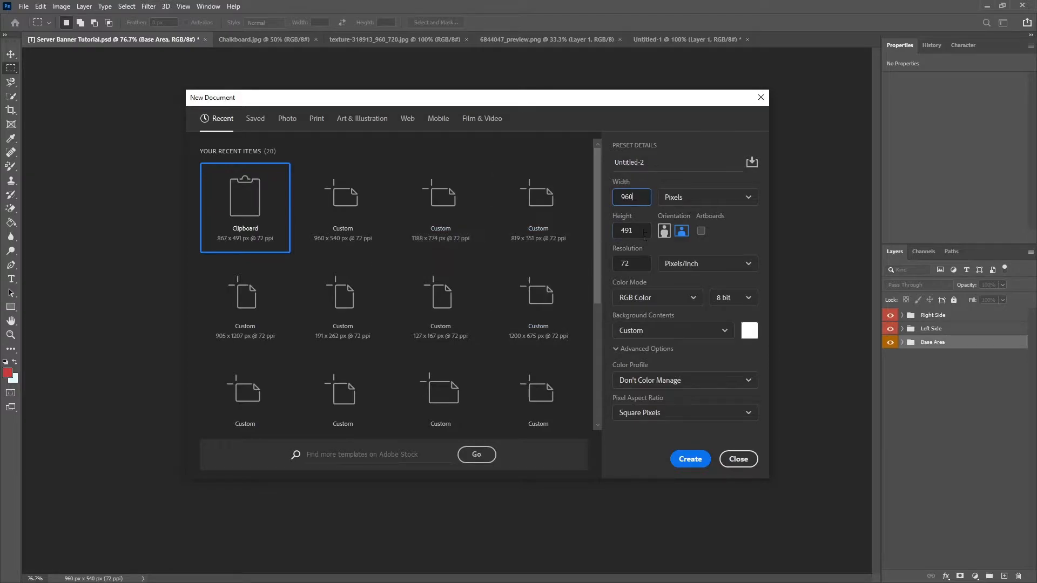
{"action": "key", "text": "Tab"}
{"action": "type", "text": "540"}
{"action": "left_click", "coordinate": [694, 461]}
{"action": "left_click_drag", "start_coordinate": [590, 42], "coordinate": [125, 41]}
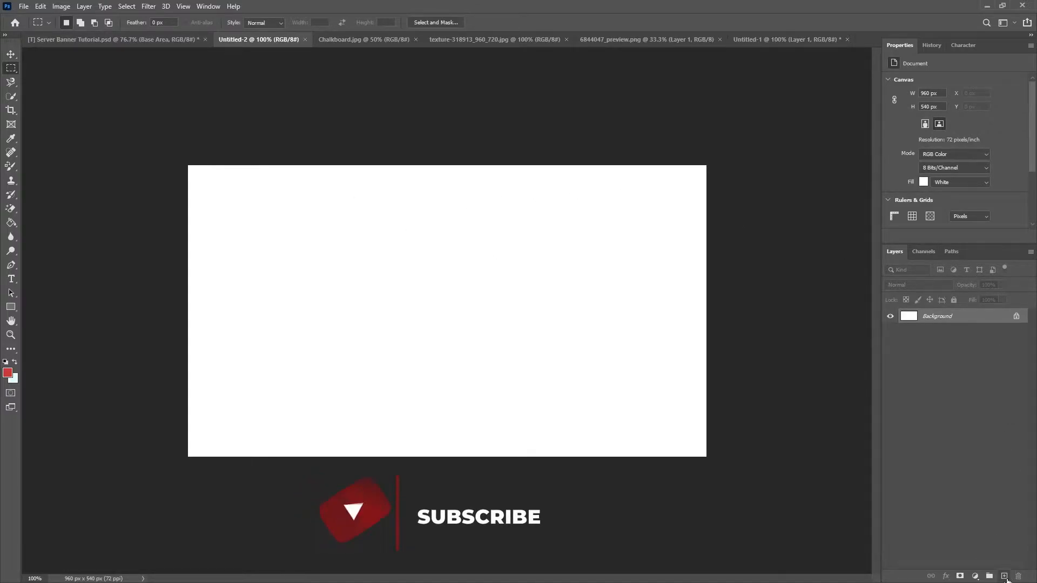
Add an empty layer and delete the white Background layer.
{"action": "left_click", "coordinate": [1004, 576]}
{"action": "left_click", "coordinate": [950, 332]}
{"action": "key", "text": "Delete"}
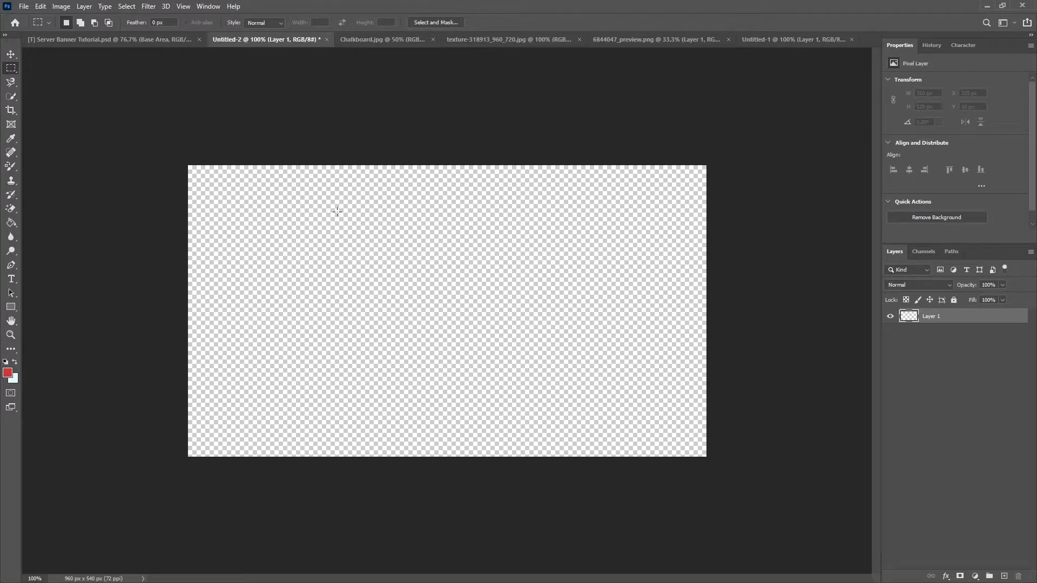
Paste the copied grey anime character picture and scale it to about 50% so that it fits the canvas.
{"action": "key", "text": "ctrl+v"}
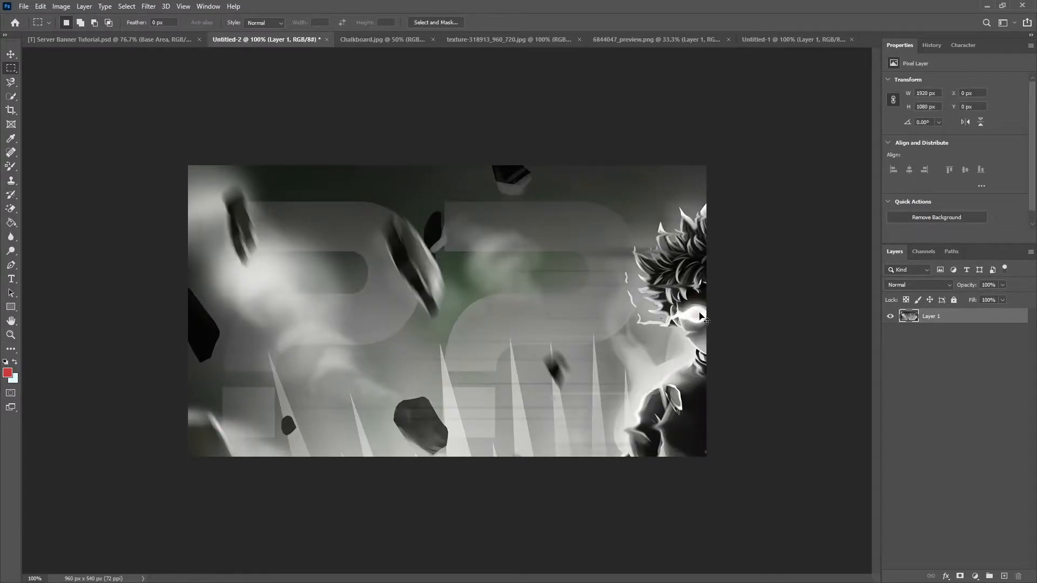
{"action": "key", "text": "ctrl+t"}
{"action": "key", "text": "ctrl+minus"}
{"action": "key", "text": "ctrl+minus"}
{"action": "key", "text": "ctrl+minus"}
{"action": "key", "text": "ctrl+minus"}
{"action": "left_click_drag", "start_coordinate": [695, 449], "coordinate": [530, 357]}
{"action": "key", "text": "ctrl+plus"}
{"action": "key", "text": "ctrl+plus"}
{"action": "key", "text": "ctrl+plus"}
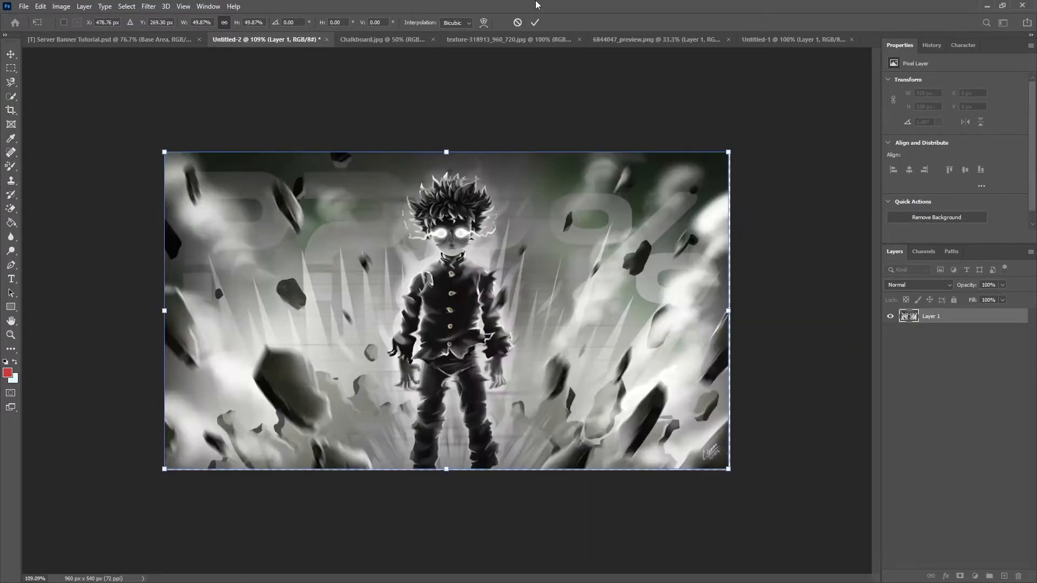
{"action": "left_click", "coordinate": [534, 22]}
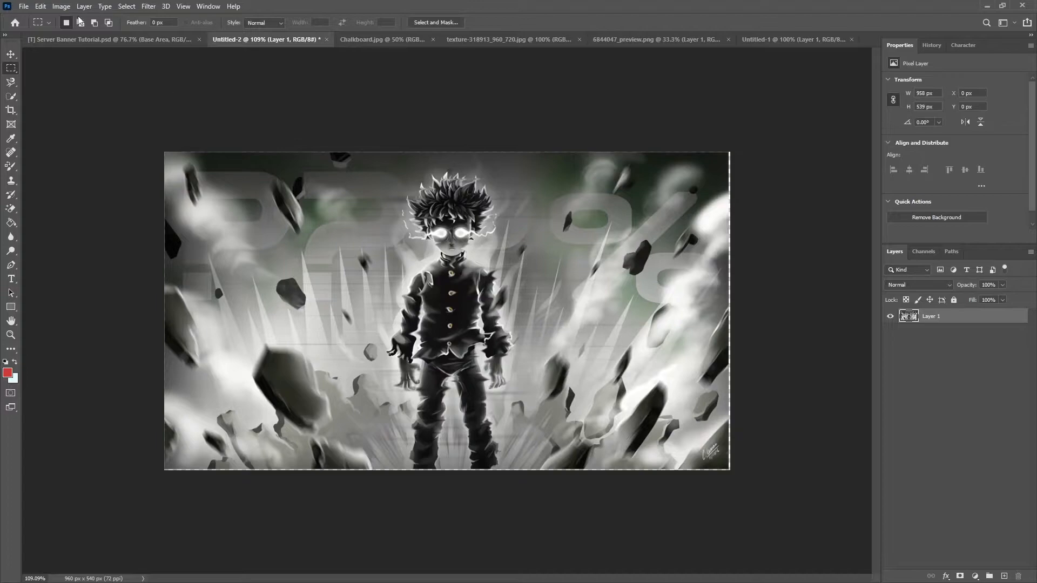
Shift the picture about 9 px to the left and put its layer in a group named Base.
{"action": "left_click", "coordinate": [11, 54]}
{"action": "mouse_move", "coordinate": [443, 319]}
{"action": "left_mouse_down"}
{"action": "mouse_move", "coordinate": [423, 318]}
{"action": "mouse_move", "coordinate": [439, 319]}
{"action": "left_mouse_up"}
{"action": "key", "text": "ctrl+g"}
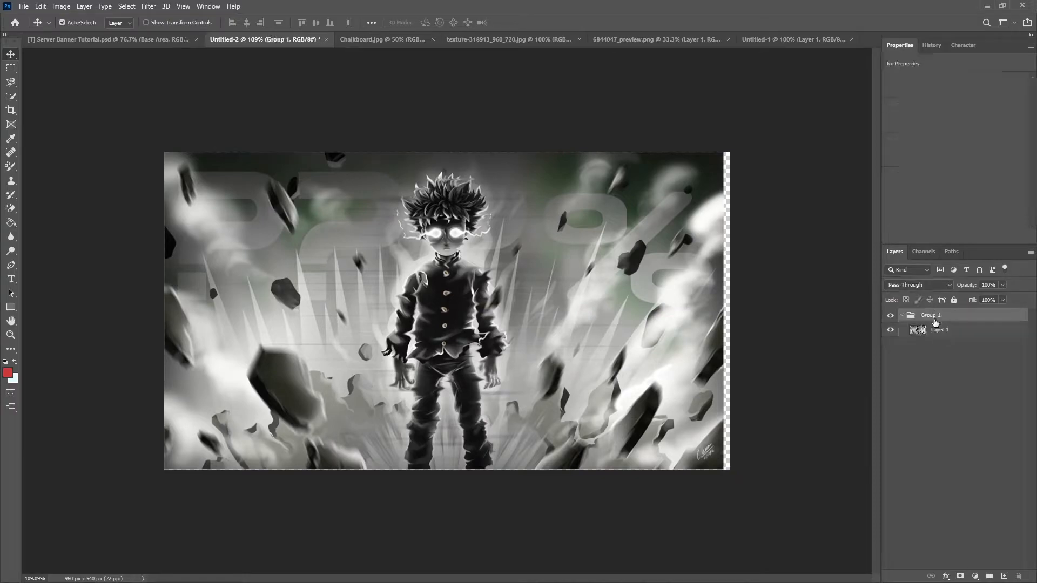
{"action": "double_click", "coordinate": [935, 320]}
{"action": "type", "text": "Base"}
{"action": "key", "text": "Return"}
Rename the picture layer Full Frame Model and give the Base group a green colour label.
{"action": "double_click", "coordinate": [948, 331]}
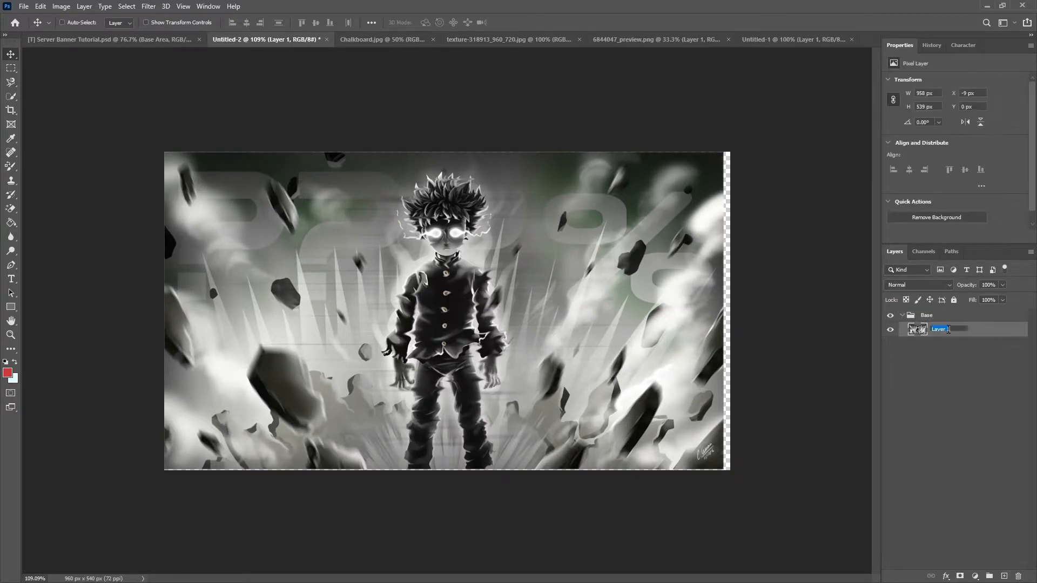
{"action": "type", "text": "L"}
{"action": "key", "text": "Return"}
{"action": "right_click", "coordinate": [895, 316]}
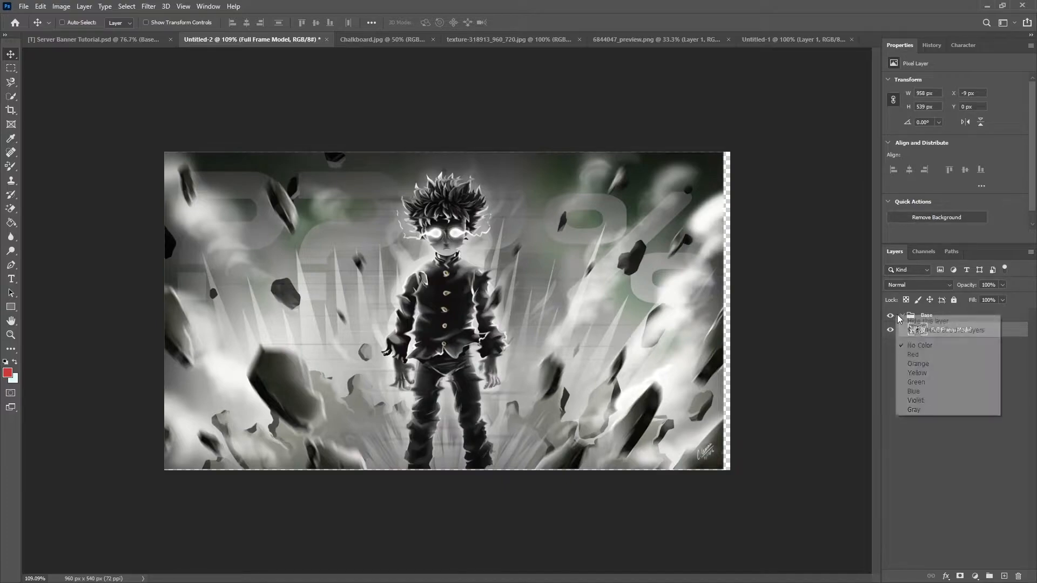
{"action": "left_click", "coordinate": [934, 382]}
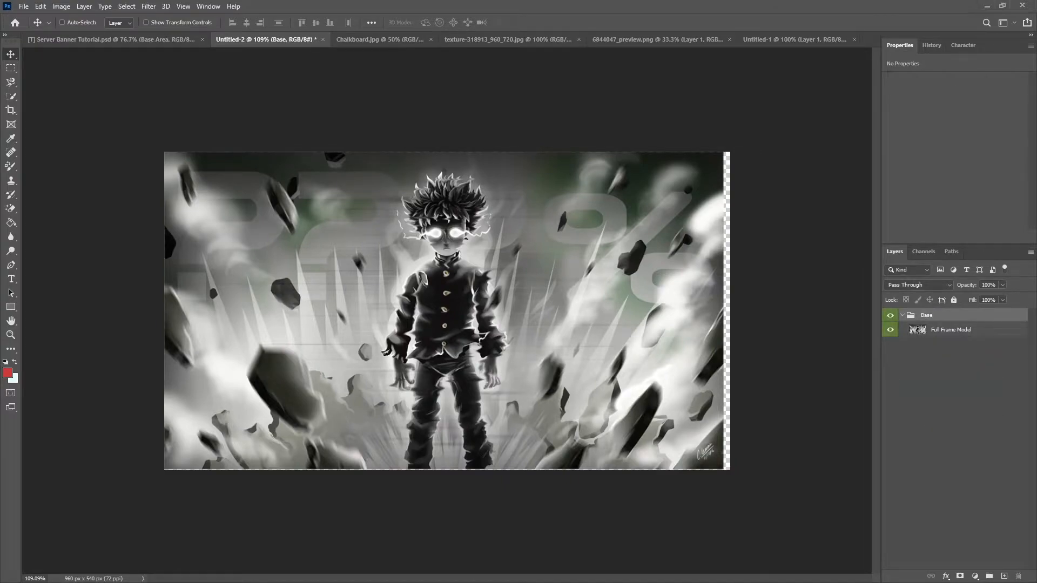
Add an empty layer above the Base group, outside it, and collapse and hide Base.
{"action": "left_click", "coordinate": [1004, 576]}
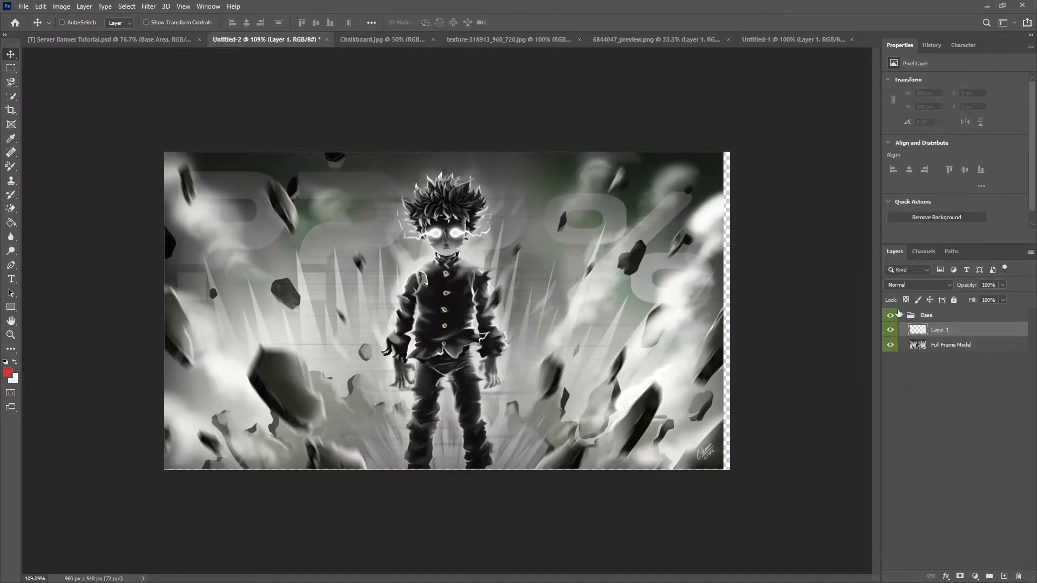
{"action": "left_click_drag", "start_coordinate": [939, 336], "coordinate": [942, 310]}
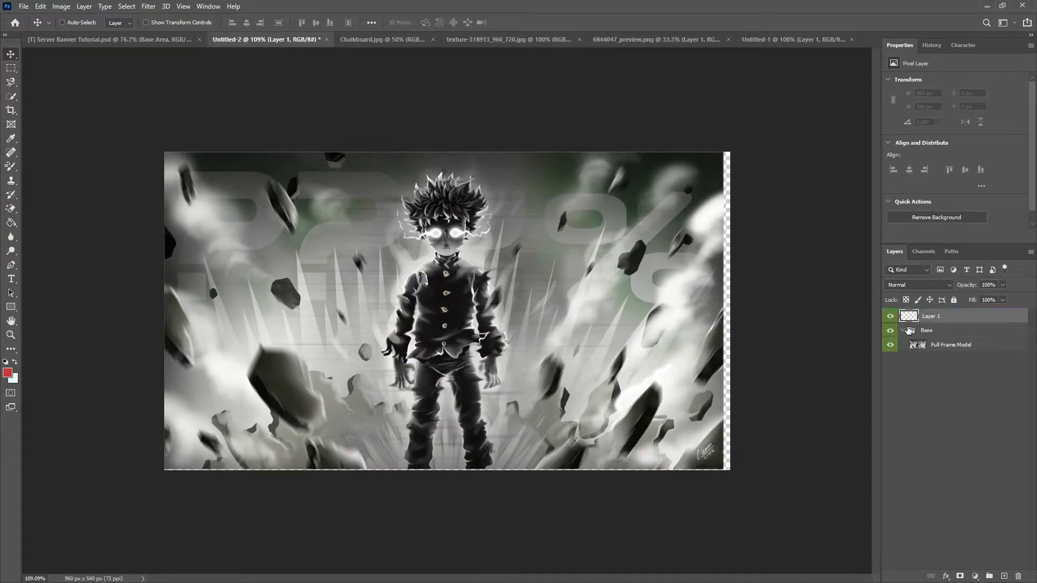
{"action": "left_click", "coordinate": [903, 329]}
{"action": "left_click", "coordinate": [891, 330]}
Label the new layer orange and place it in an orange-labelled group named Left Side.
{"action": "right_click", "coordinate": [895, 316]}
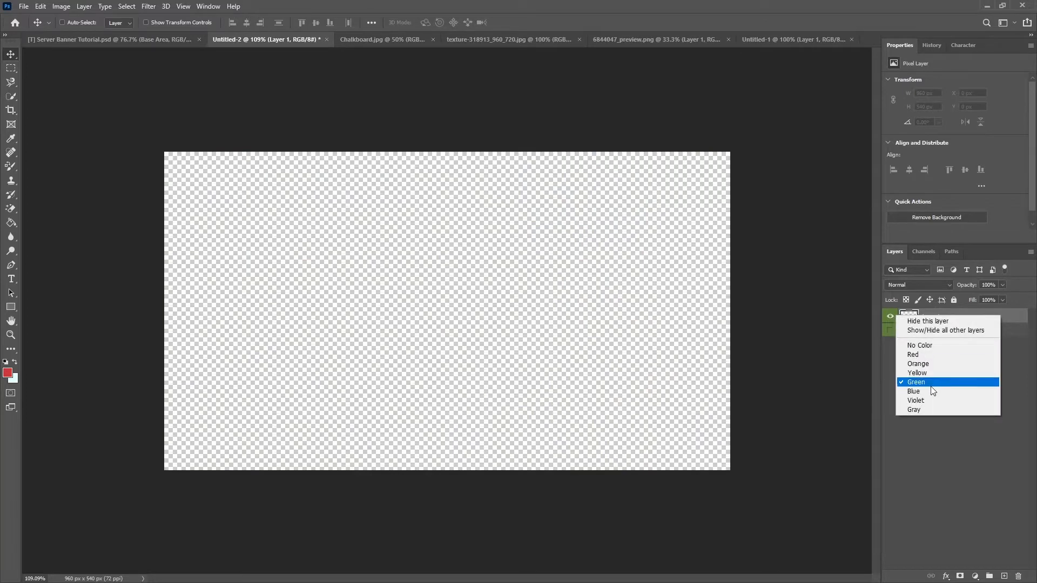
{"action": "left_click", "coordinate": [927, 363]}
{"action": "key", "text": "ctrl+g"}
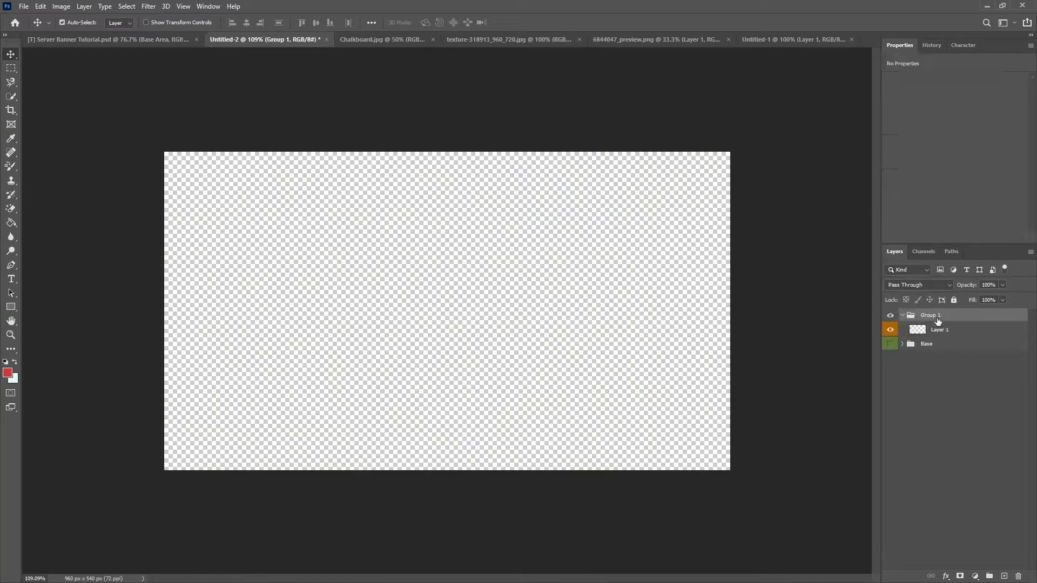
{"action": "right_click", "coordinate": [893, 316]}
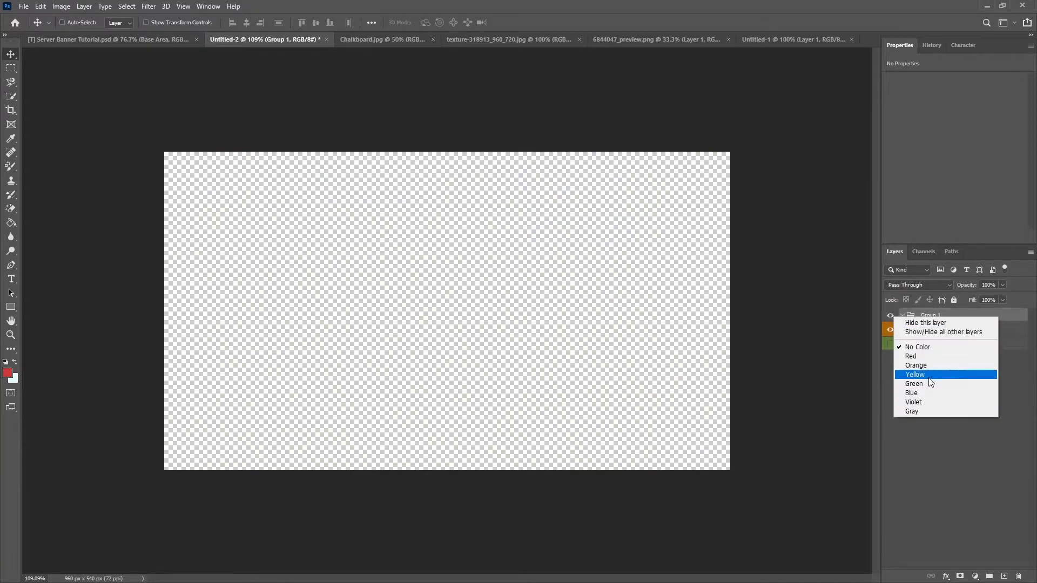
{"action": "left_click", "coordinate": [917, 365]}
{"action": "double_click", "coordinate": [930, 315]}
{"action": "type", "text": "Left Side"}
{"action": "key", "text": "Return"}
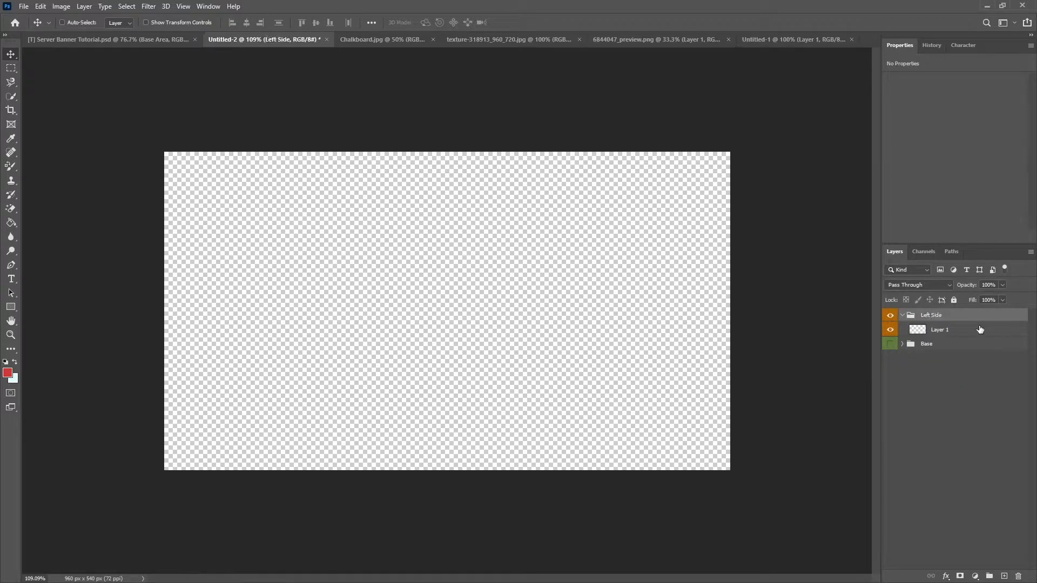
Draw a thin red rectangle about 32 px wide and 2 px high on Layer 1 in the Left Side group.
{"action": "left_click", "coordinate": [982, 329]}
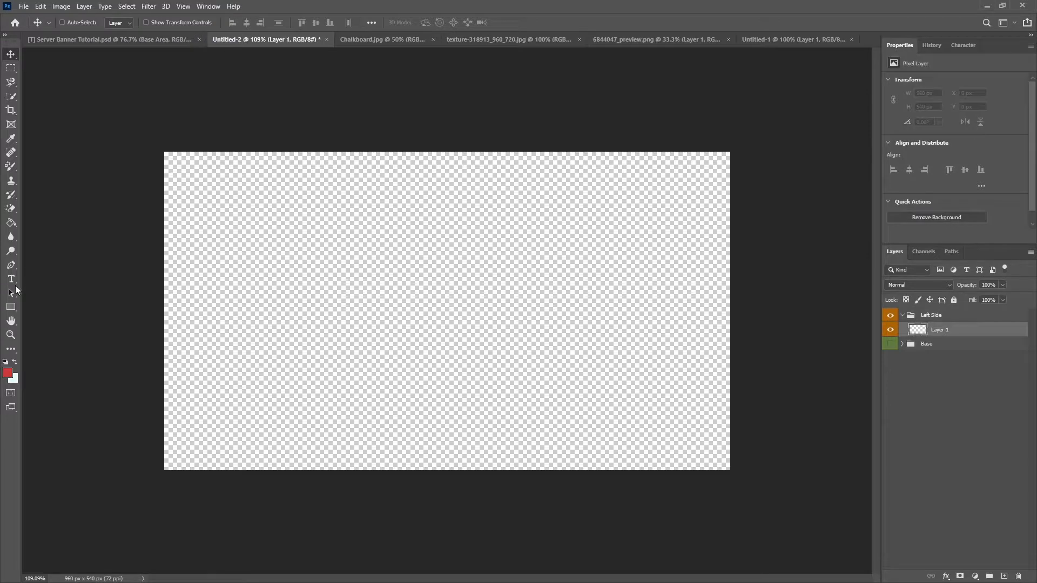
{"action": "left_click", "coordinate": [13, 268]}
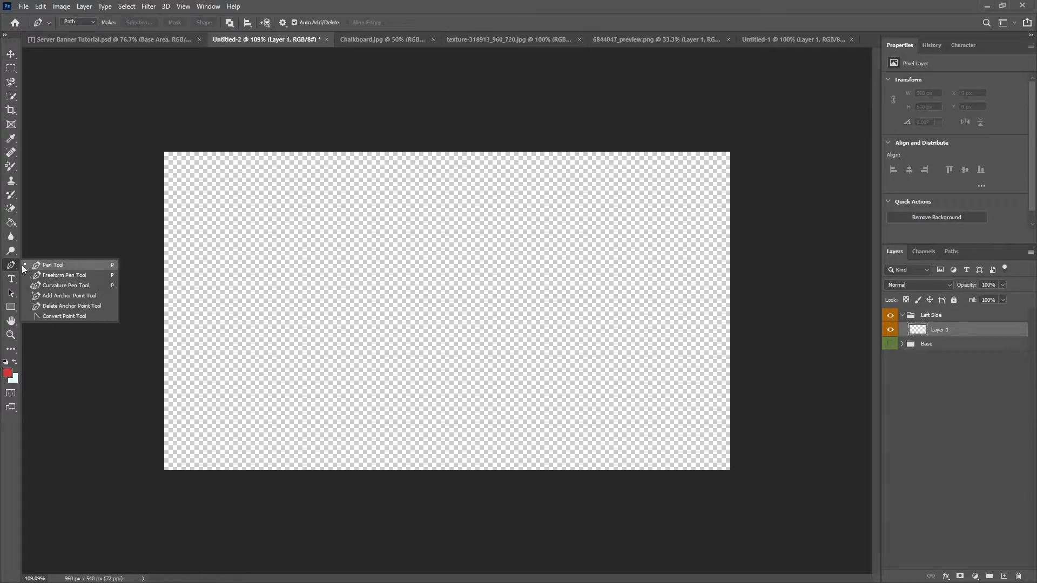
{"action": "left_click", "coordinate": [24, 268]}
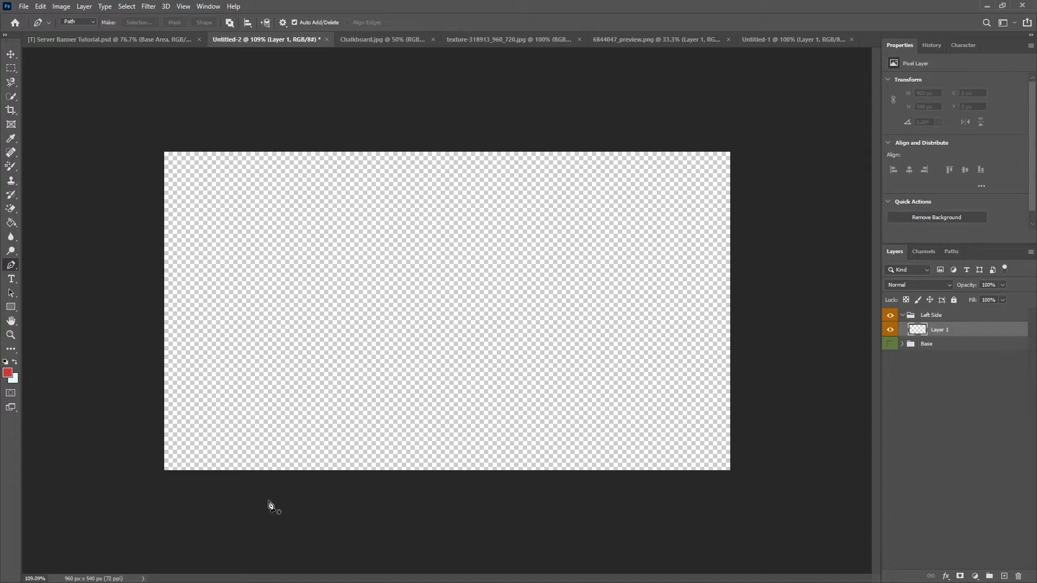
{"action": "left_click", "coordinate": [17, 306]}
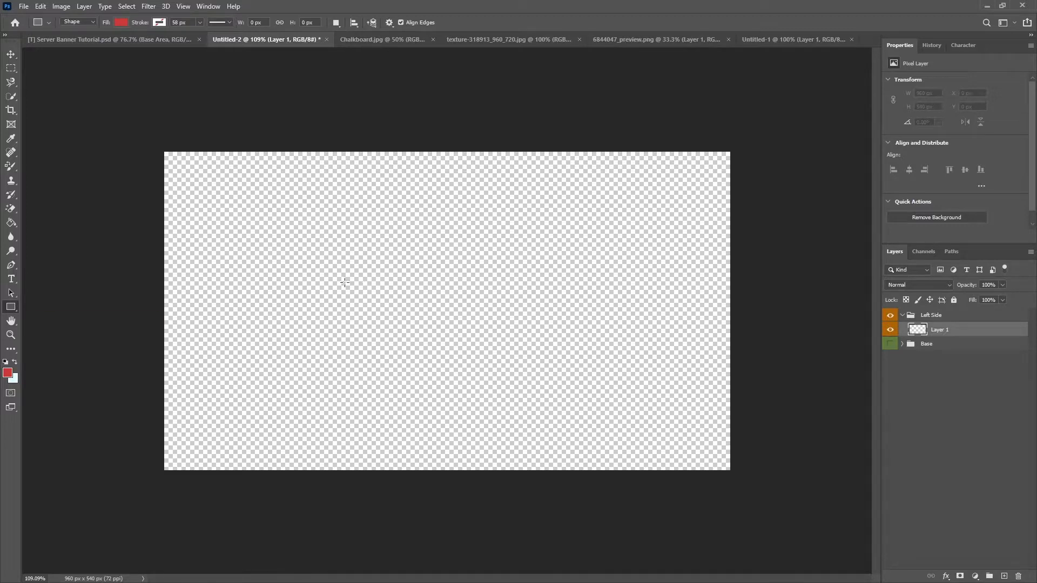
{"action": "scroll", "coordinate": [220, 310], "scroll_direction": "up", "scroll_amount": 5}
{"action": "left_click_drag", "start_coordinate": [234, 261], "coordinate": [294, 263]}
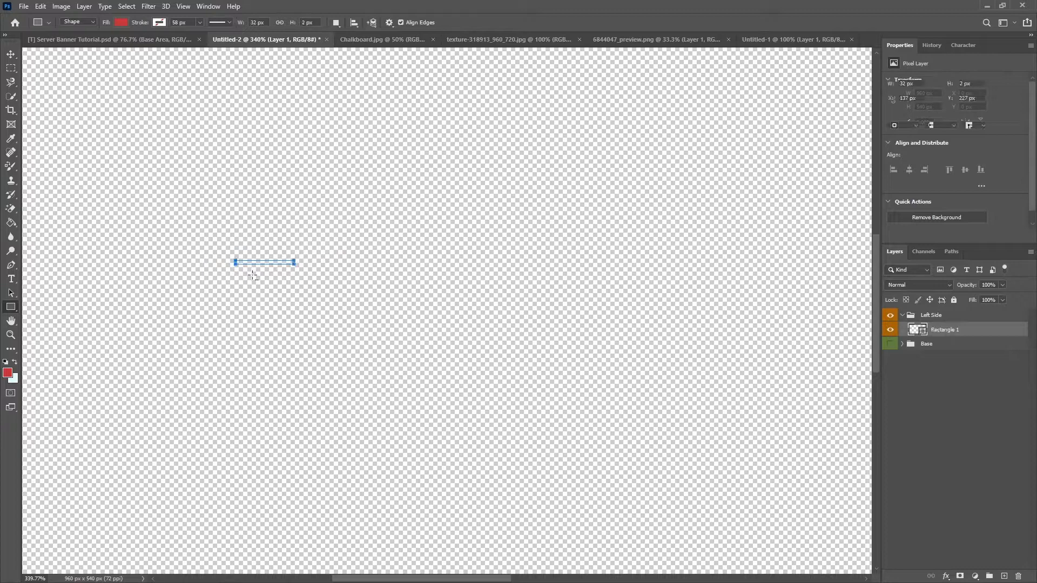
Reduce the red rectangle's height to about 1.37 px with Free Transform.
{"action": "scroll", "coordinate": [252, 275], "scroll_direction": "up", "scroll_amount": 6}
{"action": "key", "text": "ctrl+t"}
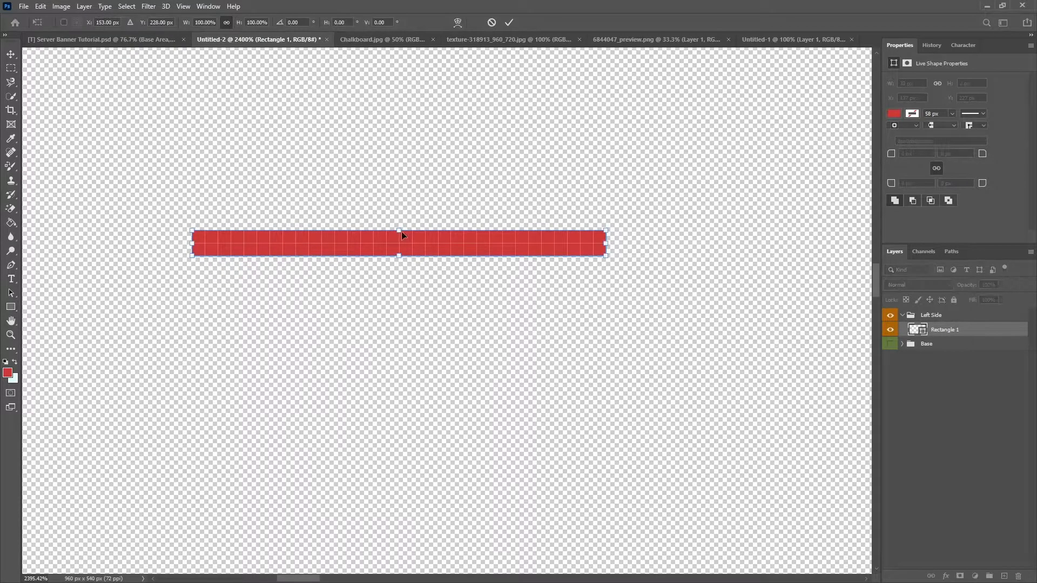
{"action": "left_click_drag", "start_coordinate": [400, 230], "coordinate": [400, 238]}
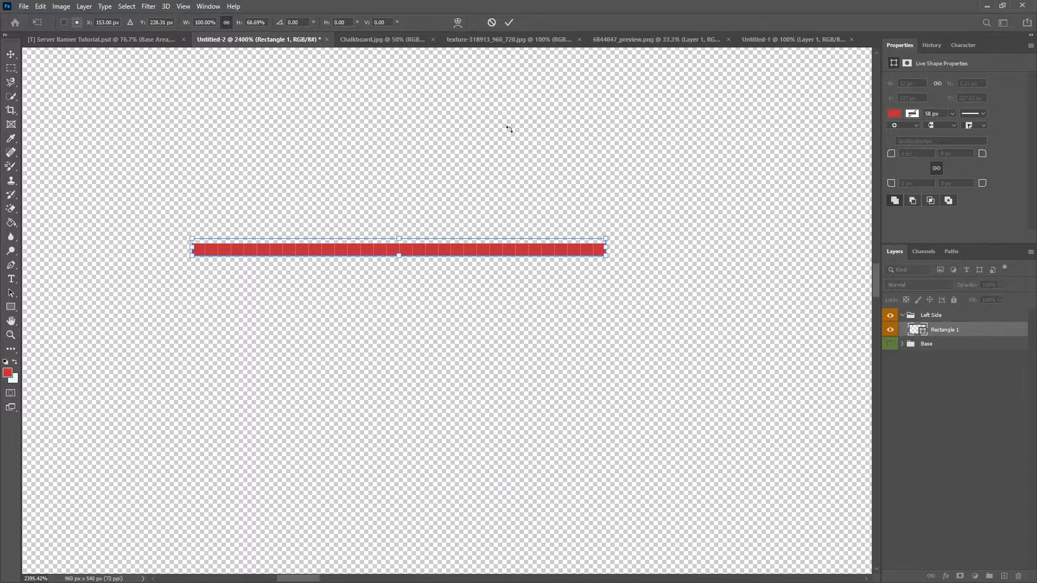
{"action": "left_click", "coordinate": [510, 21]}
Stretch the red rectangle horizontally to about 1223 px so it forms a line longer than the canvas width.
{"action": "scroll", "coordinate": [458, 289], "scroll_direction": "down", "scroll_amount": 6}
{"action": "key", "text": "ctrl+t"}
{"action": "left_click_drag", "start_coordinate": [485, 288], "coordinate": [749, 263]}
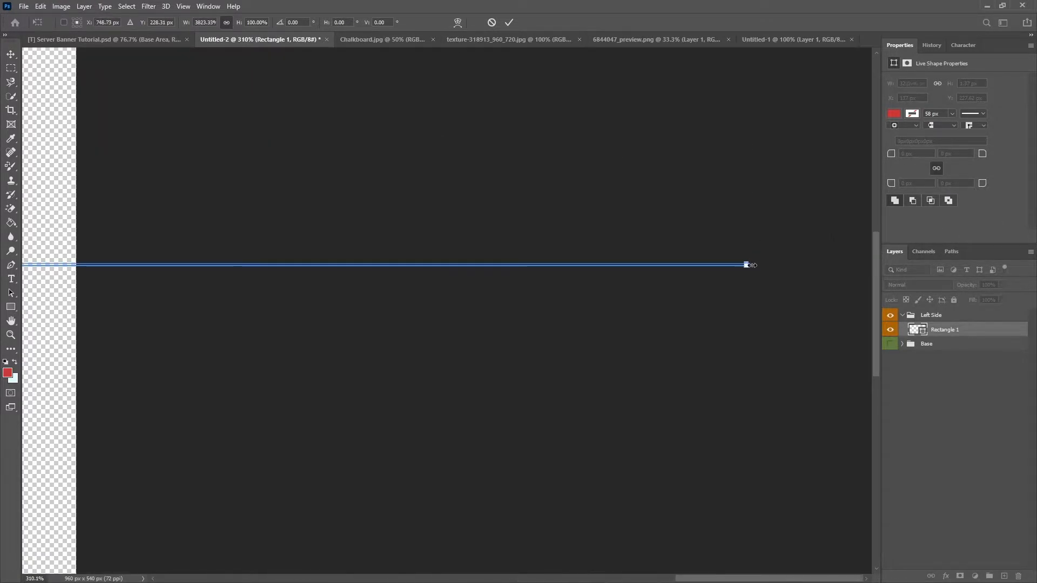
{"action": "scroll", "coordinate": [621, 308], "scroll_direction": "down", "scroll_amount": 5}
{"action": "scroll", "coordinate": [620, 305], "scroll_direction": "down", "scroll_amount": 1}
{"action": "scroll", "coordinate": [500, 186], "scroll_direction": "up", "scroll_amount": 1}
{"action": "left_click", "coordinate": [508, 24]}
Move the red line to the vertical middle of the canvas so it spans the full width.
{"action": "left_click", "coordinate": [10, 54]}
{"action": "scroll", "coordinate": [460, 297], "scroll_direction": "up", "scroll_amount": 5}
{"action": "left_click_drag", "start_coordinate": [475, 270], "coordinate": [416, 303]}
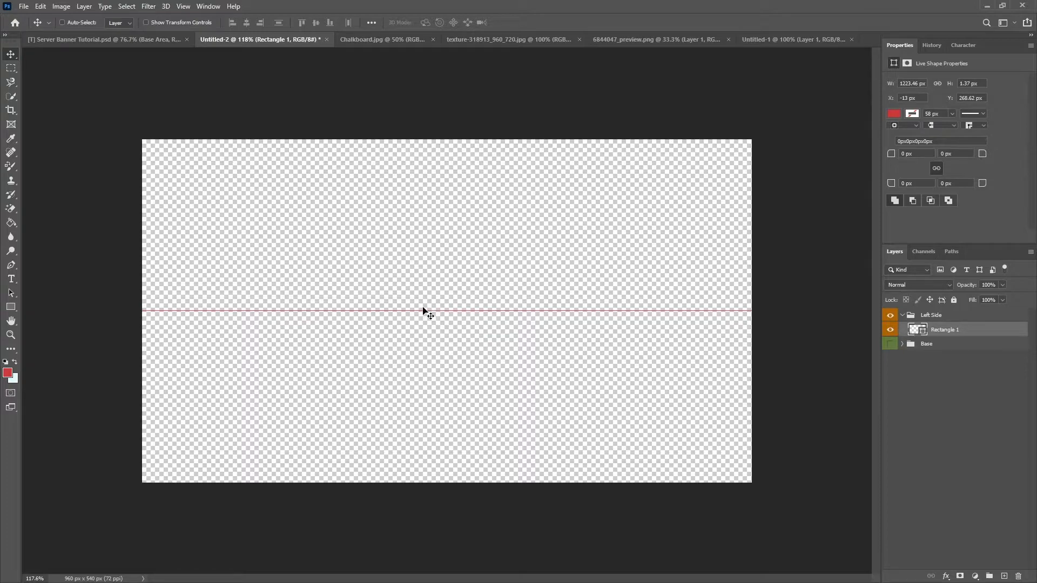
{"action": "left_click", "coordinate": [184, 6]}
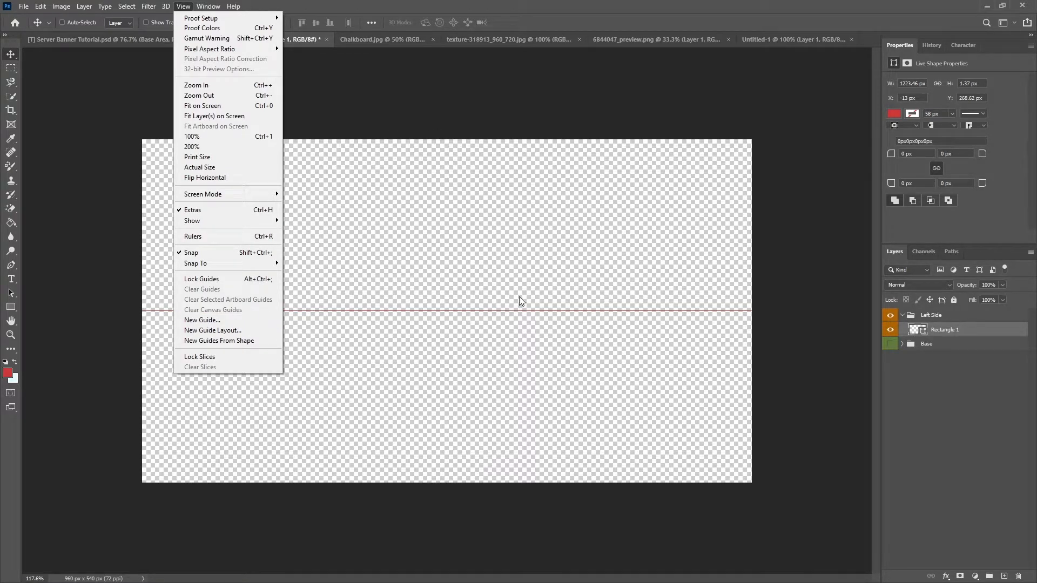
{"action": "left_click", "coordinate": [890, 324]}
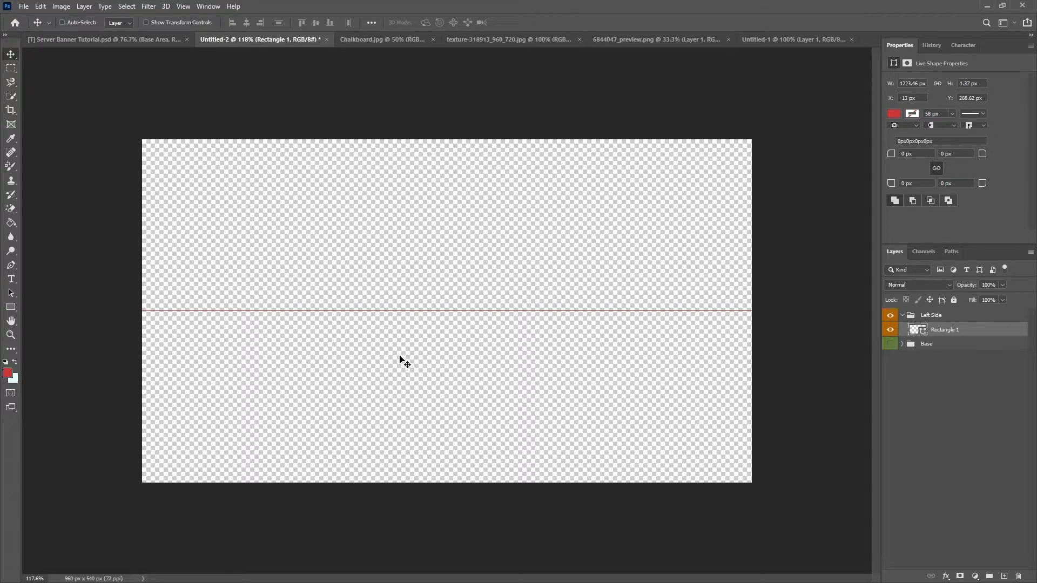
Duplicate the horizontal red line, rotated by −90°, and place the vertical copy about 272 px from the canvas's left edge.
{"action": "left_click", "coordinate": [11, 265]}
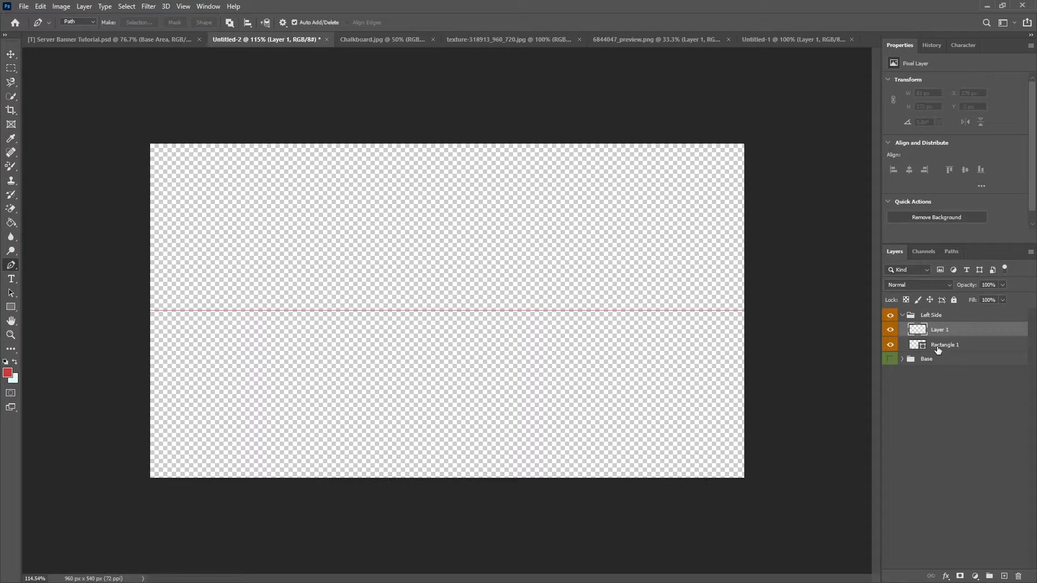
{"action": "left_click", "coordinate": [937, 348]}
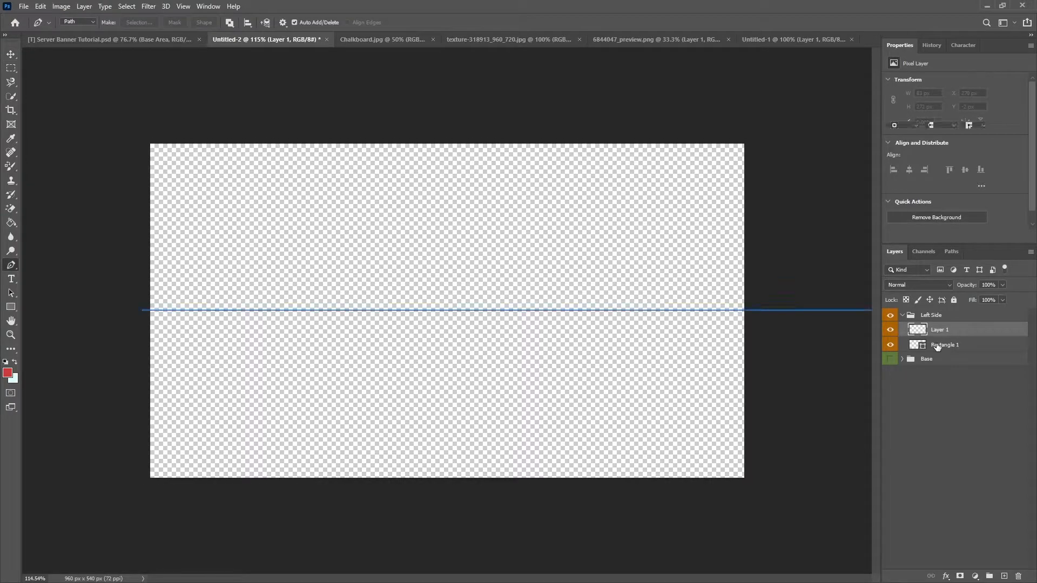
{"action": "key", "text": "ctrl+t"}
{"action": "left_click_drag", "start_coordinate": [606, 220], "coordinate": [376, 177]}
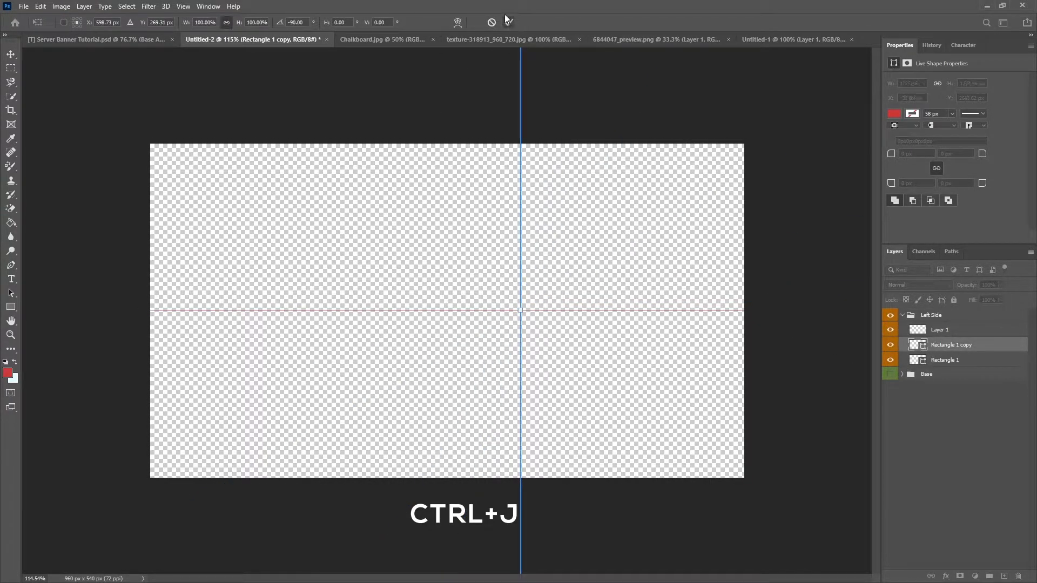
{"action": "left_click", "coordinate": [509, 23]}
{"action": "left_click", "coordinate": [9, 54]}
{"action": "left_click_drag", "start_coordinate": [594, 388], "coordinate": [391, 374]}
Start a Pen path on Layer 1 with its first anchor at the top end of the vertical red line.
{"action": "left_click", "coordinate": [11, 265]}
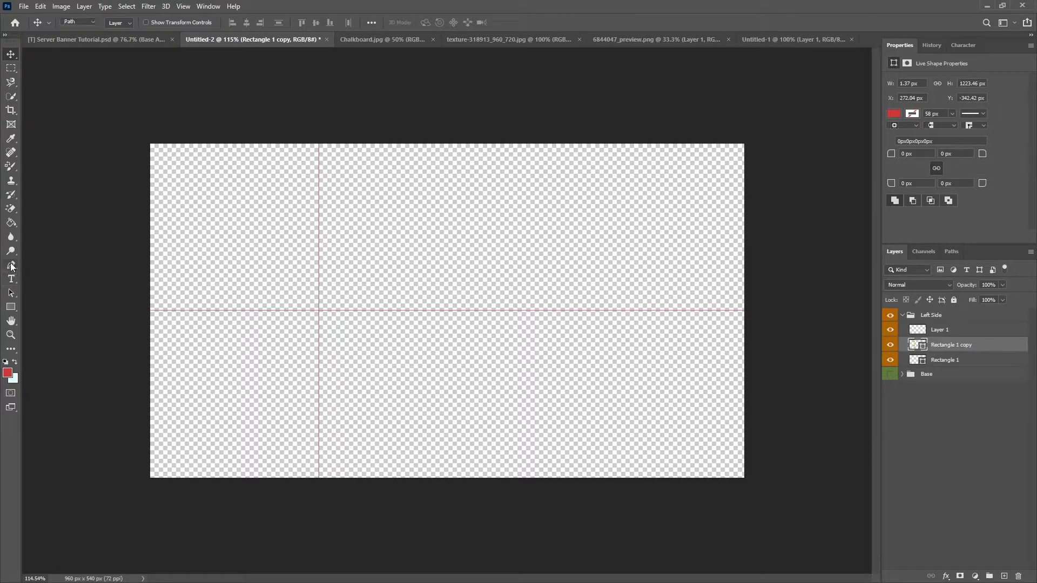
{"action": "left_click", "coordinate": [959, 330]}
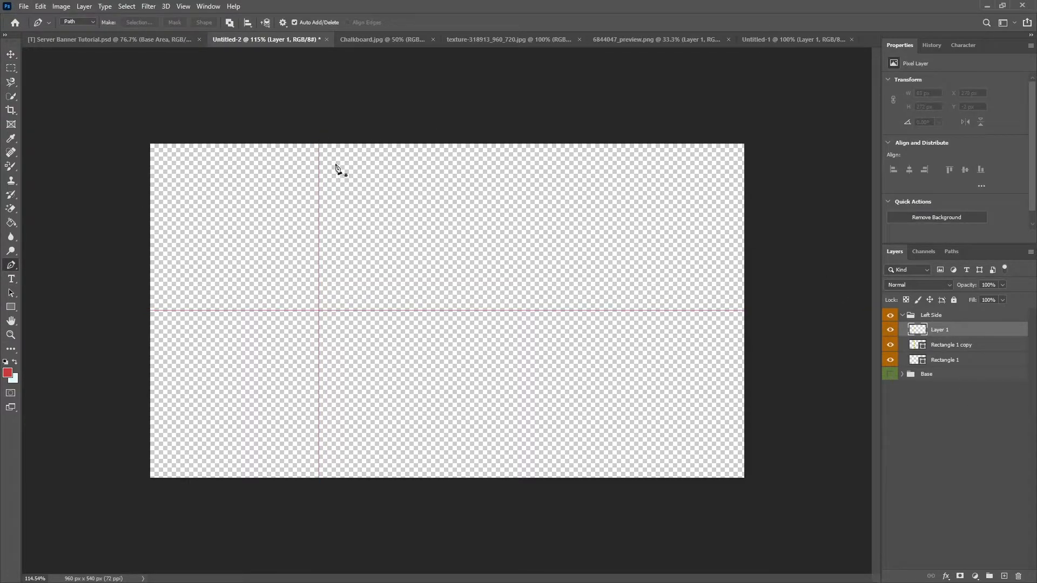
{"action": "scroll", "coordinate": [294, 120], "scroll_direction": "up", "scroll_amount": 3}
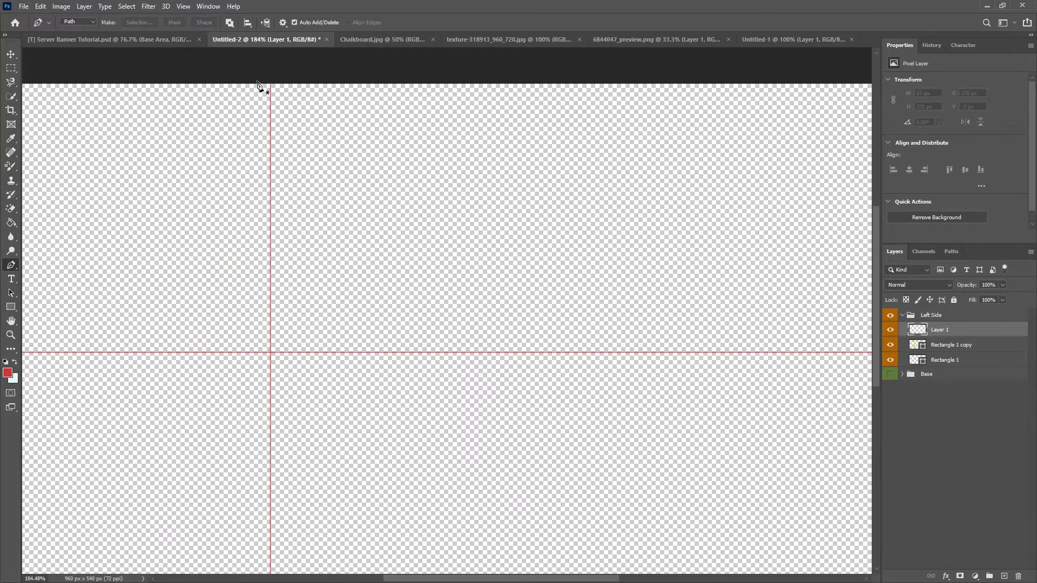
{"action": "scroll", "coordinate": [273, 90], "scroll_direction": "up", "scroll_amount": 8}
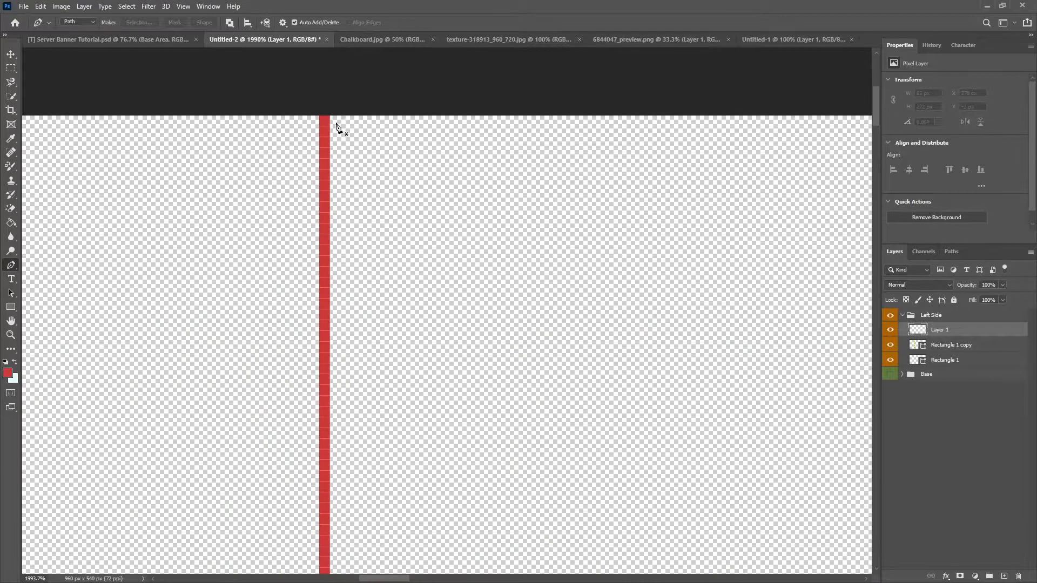
{"action": "left_click", "coordinate": [320, 116]}
{"action": "scroll", "coordinate": [445, 264], "scroll_direction": "down", "scroll_amount": 9}
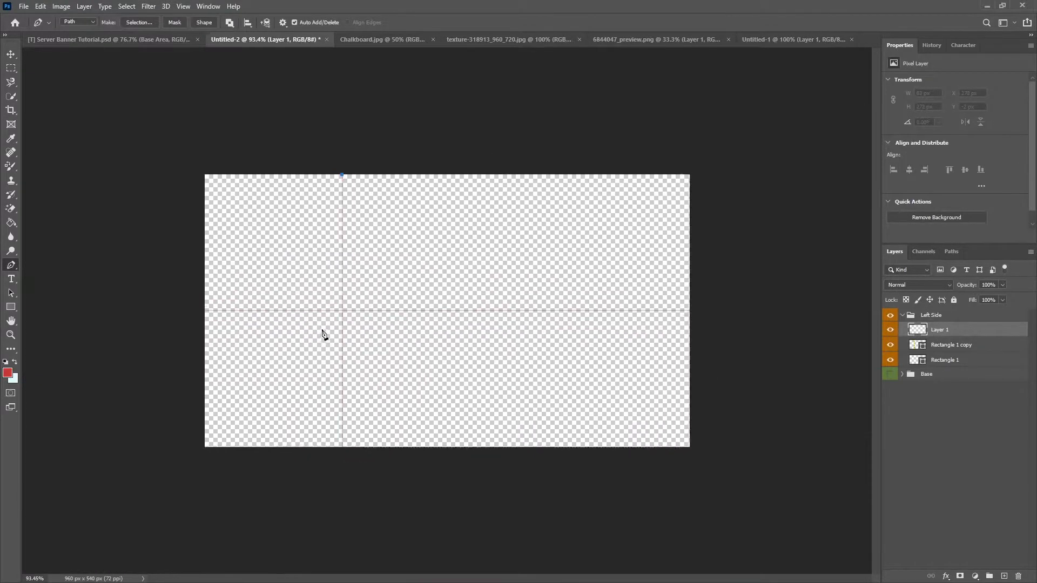
Continue the path to the horizontal line about 38 px right of the vertical line, and back to the vertical line's bottom end.
{"action": "scroll", "coordinate": [322, 335], "scroll_direction": "up", "scroll_amount": 3}
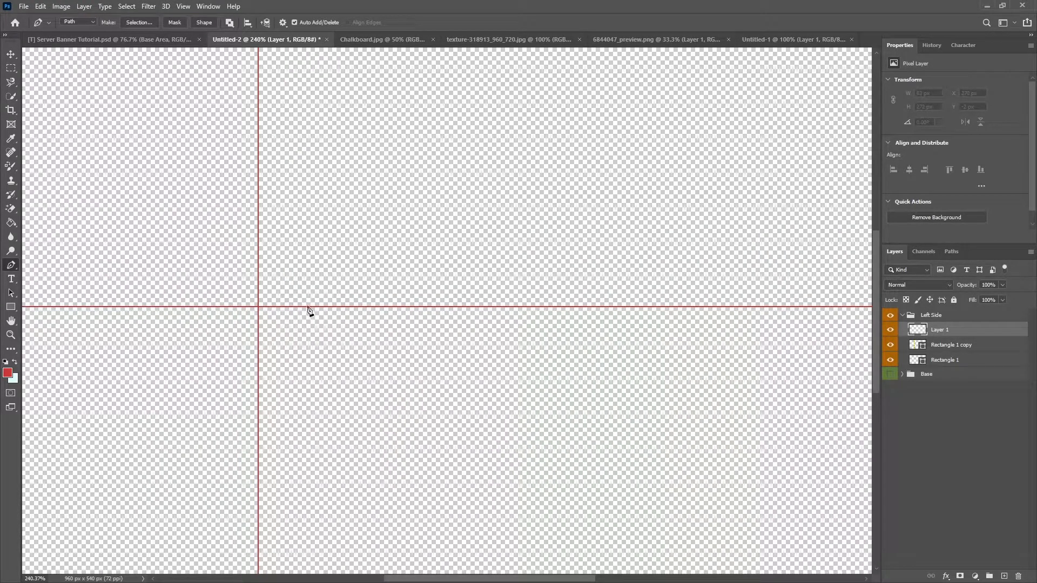
{"action": "left_click", "coordinate": [307, 308]}
{"action": "scroll", "coordinate": [328, 465], "scroll_direction": "down", "scroll_amount": 3}
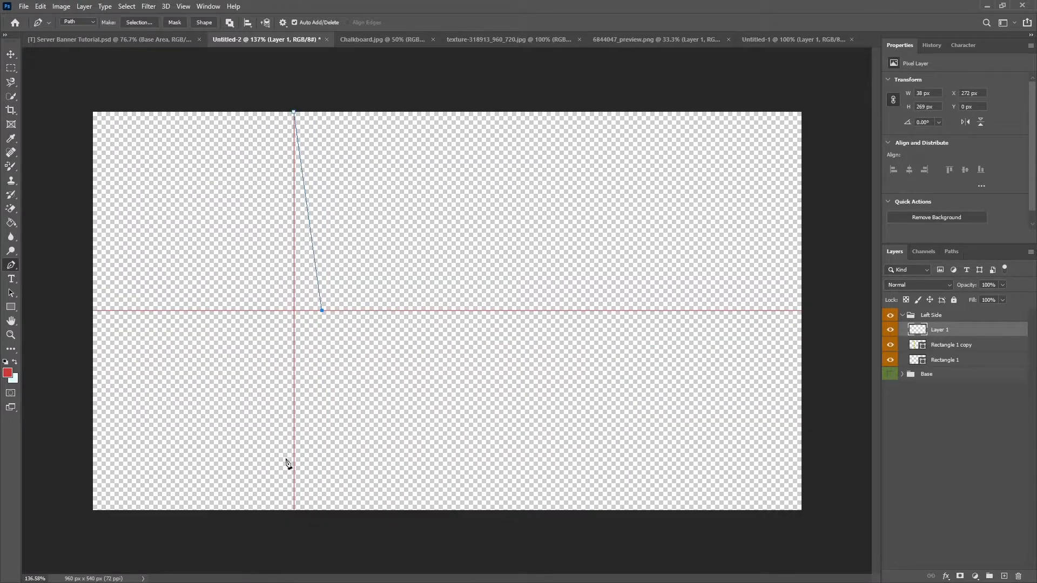
{"action": "scroll", "coordinate": [259, 540], "scroll_direction": "up", "scroll_amount": 3}
{"action": "scroll", "coordinate": [258, 544], "scroll_direction": "up", "scroll_amount": 8}
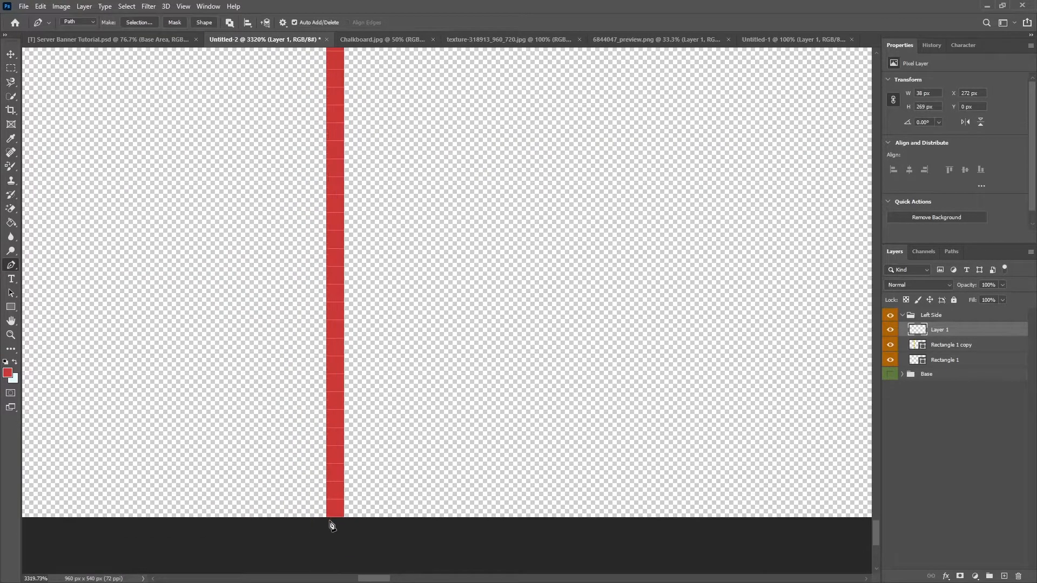
{"action": "left_click", "coordinate": [338, 505]}
{"action": "scroll", "coordinate": [346, 494], "scroll_direction": "down", "scroll_amount": 8}
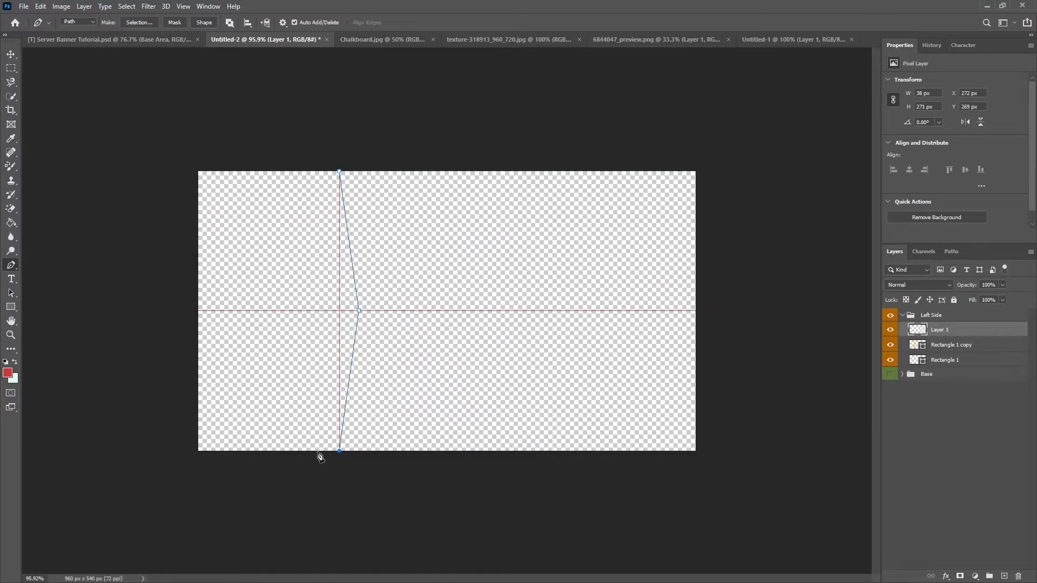
Remove the path's middle and bottom anchors, keeping the top anchor.
{"action": "left_click", "coordinate": [358, 299]}
{"action": "left_click_drag", "start_coordinate": [361, 309], "coordinate": [362, 316]}
{"action": "scroll", "coordinate": [354, 254], "scroll_direction": "up", "scroll_amount": 2}
{"action": "key", "text": "Delete"}
{"action": "key", "text": "Delete"}
Try placing the path's middle anchor on the horizontal line about 36 px right of the vertical line.
{"action": "scroll", "coordinate": [332, 319], "scroll_direction": "up", "scroll_amount": 6}
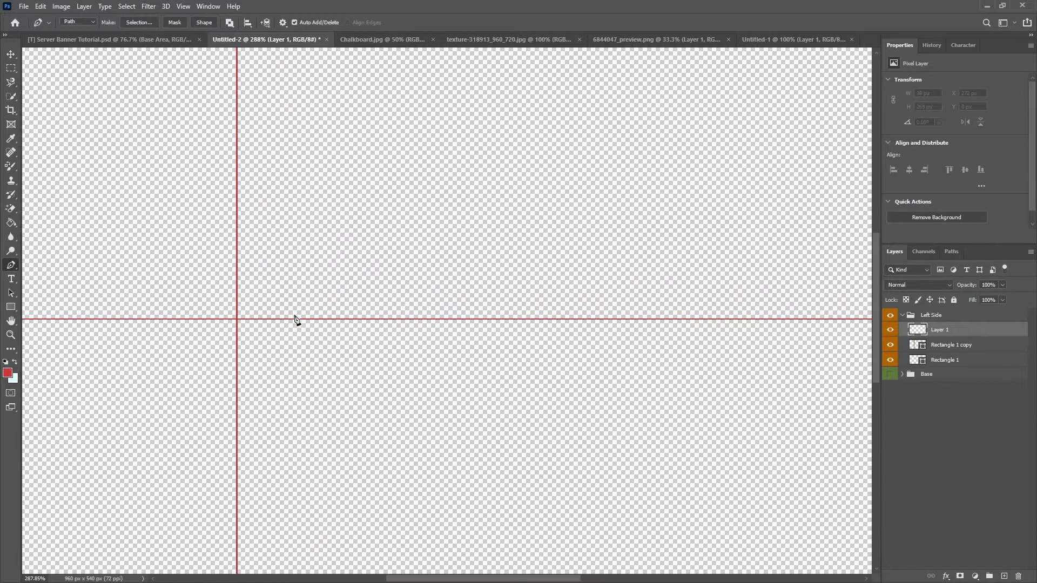
{"action": "scroll", "coordinate": [296, 317], "scroll_direction": "up", "scroll_amount": 3}
{"action": "key", "text": "ctrl+z"}
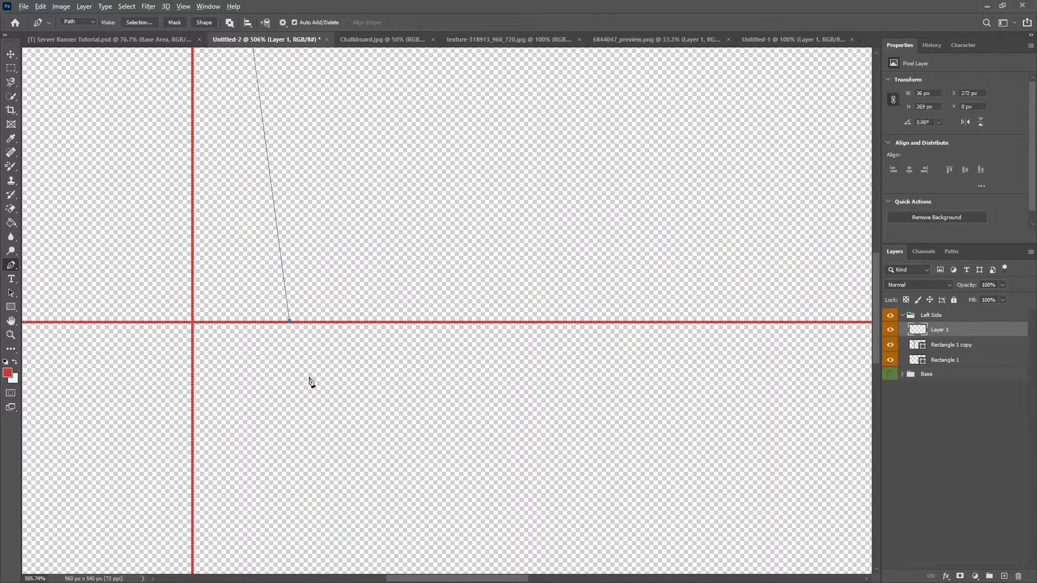
{"action": "scroll", "coordinate": [297, 405], "scroll_direction": "down", "scroll_amount": 5}
{"action": "scroll", "coordinate": [292, 330], "scroll_direction": "up", "scroll_amount": 3}
{"action": "scroll", "coordinate": [290, 330], "scroll_direction": "up", "scroll_amount": 4}
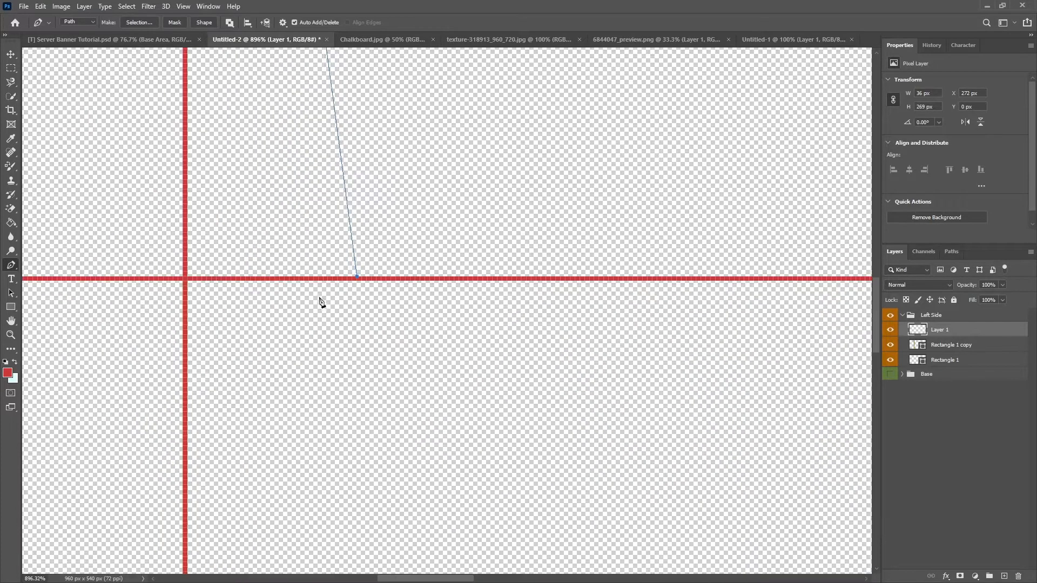
{"action": "key", "text": "ctrl+z"}
{"action": "left_click", "coordinate": [371, 278]}
{"action": "key", "text": "ctrl+z"}
Place the middle anchor on the horizontal line about 39 px right of the vertical line, and the next at the vertical line's bottom end.
{"action": "left_click", "coordinate": [372, 279]}
{"action": "scroll", "coordinate": [292, 486], "scroll_direction": "down", "scroll_amount": 3}
{"action": "scroll", "coordinate": [203, 489], "scroll_direction": "down", "scroll_amount": 5}
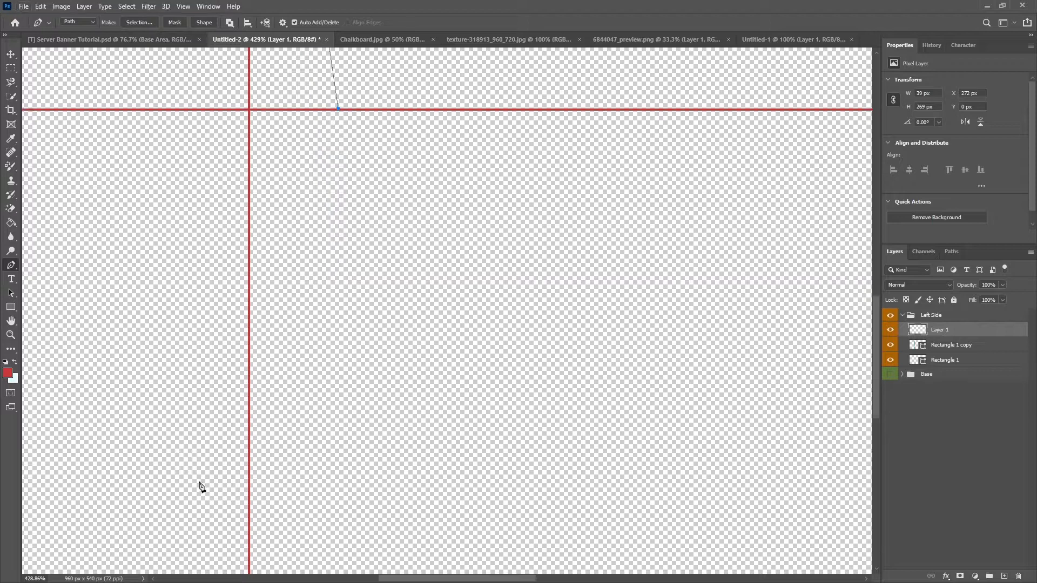
{"action": "scroll", "coordinate": [210, 463], "scroll_direction": "down", "scroll_amount": 3}
{"action": "scroll", "coordinate": [257, 378], "scroll_direction": "up", "scroll_amount": 8}
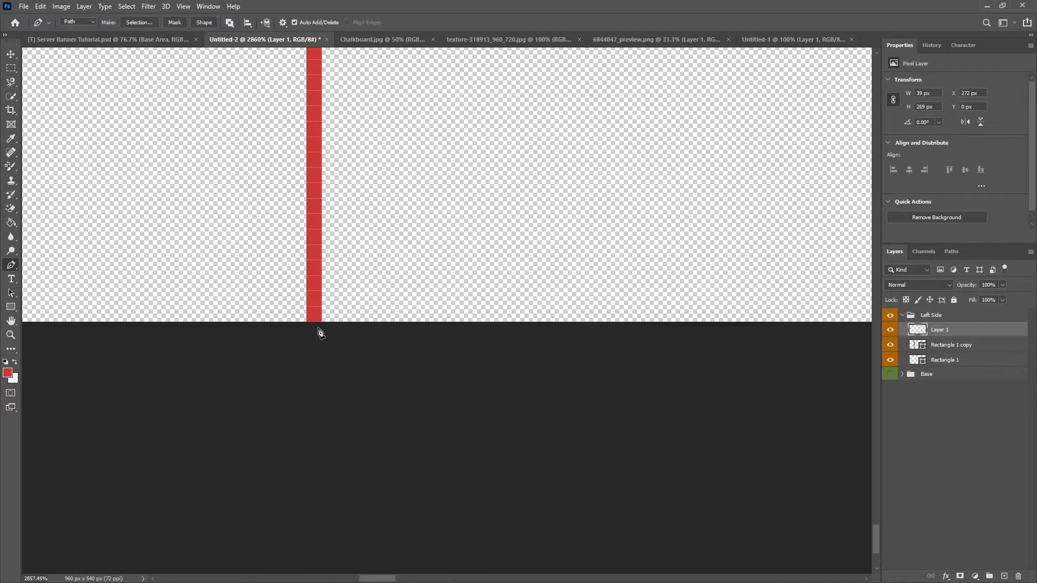
{"action": "left_click", "coordinate": [311, 327]}
{"action": "scroll", "coordinate": [281, 373], "scroll_direction": "down", "scroll_amount": 10}
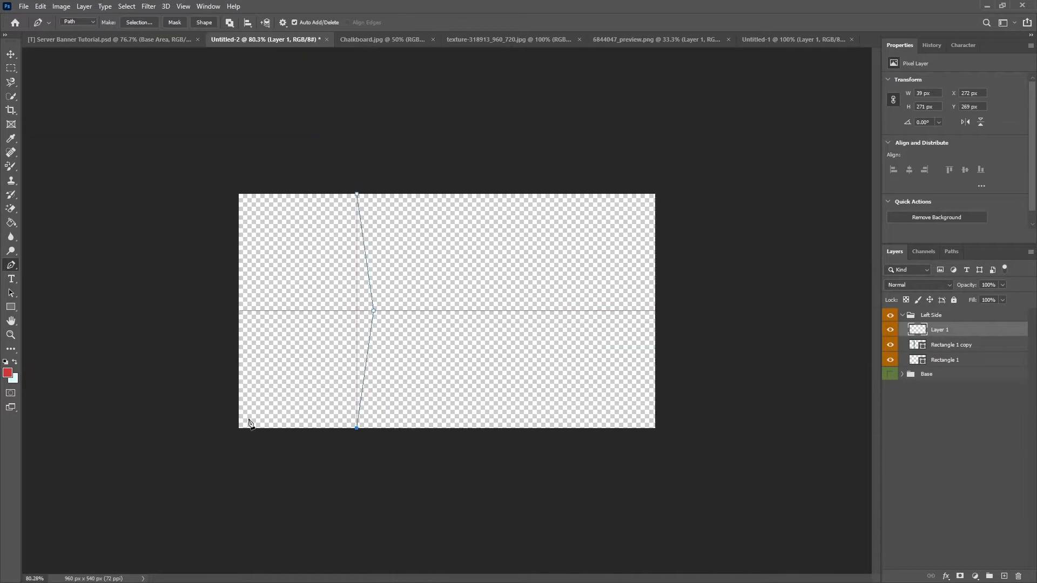
Extend the path about 62 px beyond the canvas's left edge and 137 px above its top, and close it at the first anchor.
{"action": "left_click_drag", "start_coordinate": [212, 428], "coordinate": [221, 427]}
{"action": "left_click", "coordinate": [220, 133]}
{"action": "left_click", "coordinate": [357, 134]}
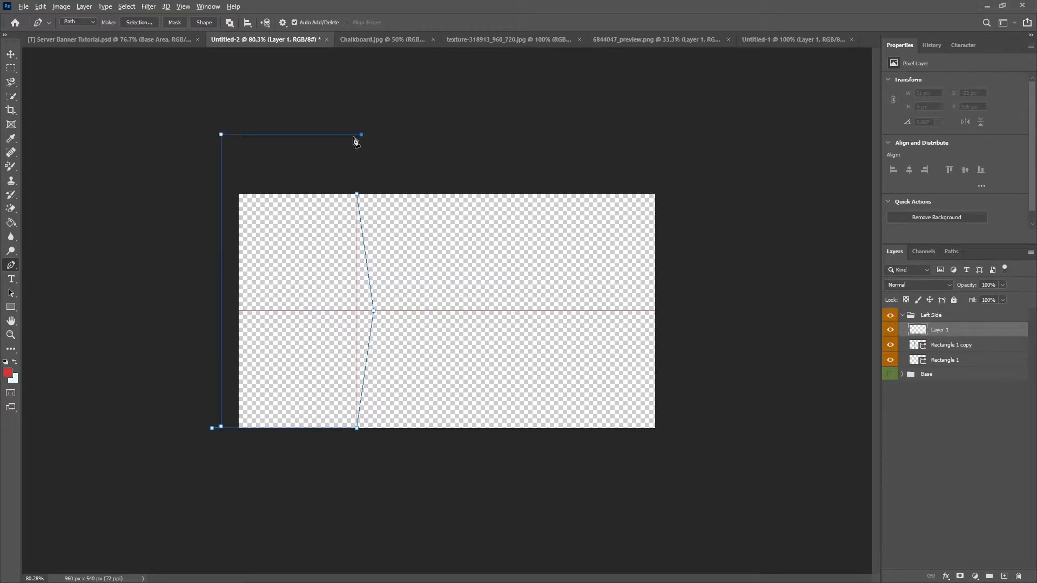
{"action": "scroll", "coordinate": [258, 96], "scroll_direction": "up", "scroll_amount": 5}
{"action": "scroll", "coordinate": [257, 96], "scroll_direction": "down", "scroll_amount": 3}
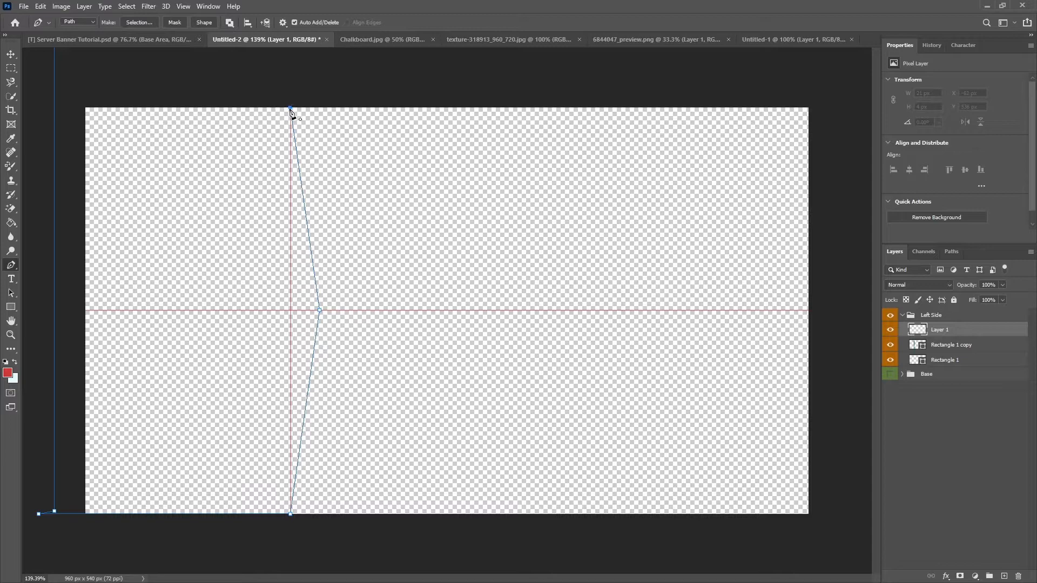
Convert the closed angled path into a selection.
{"action": "right_click", "coordinate": [250, 156]}
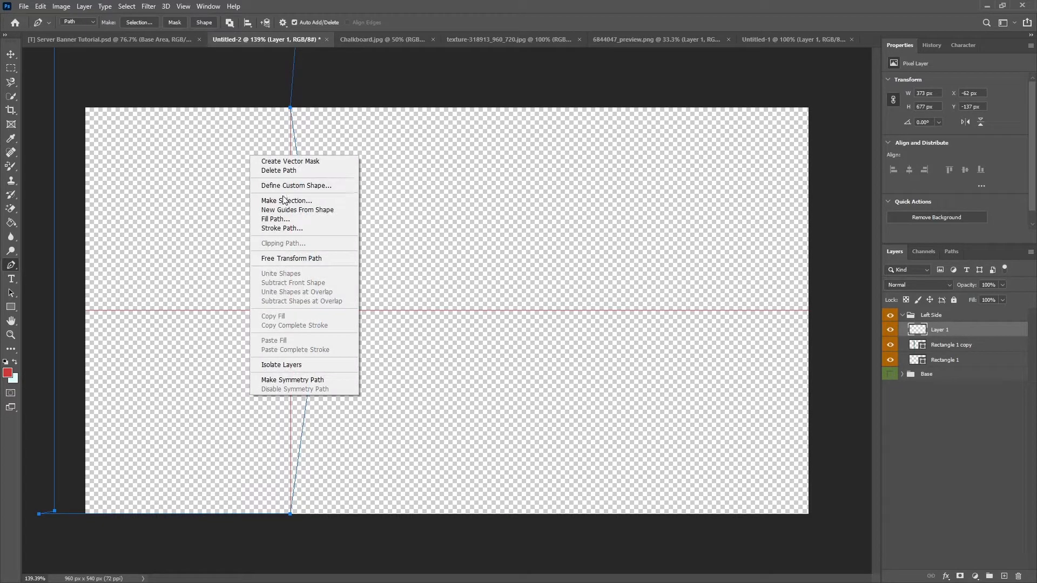
{"action": "left_click", "coordinate": [284, 200]}
{"action": "left_click", "coordinate": [572, 160]}
Fill the selection on Layer 1 with black (#000000) in Normal mode at 100% opacity, and deselect it.
{"action": "key", "text": "shift+F5"}
{"action": "left_click", "coordinate": [386, 134]}
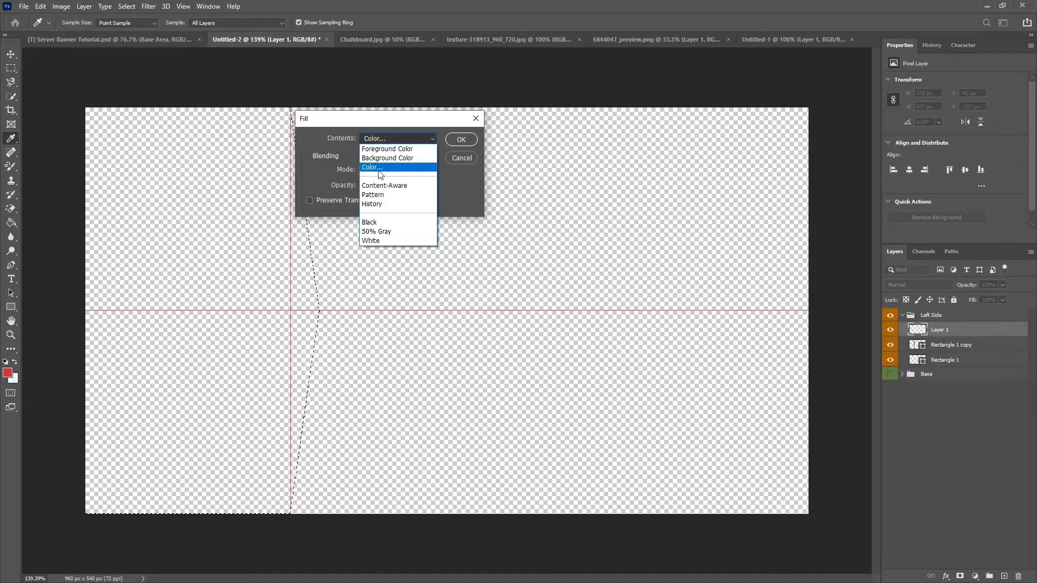
{"action": "left_click", "coordinate": [377, 169]}
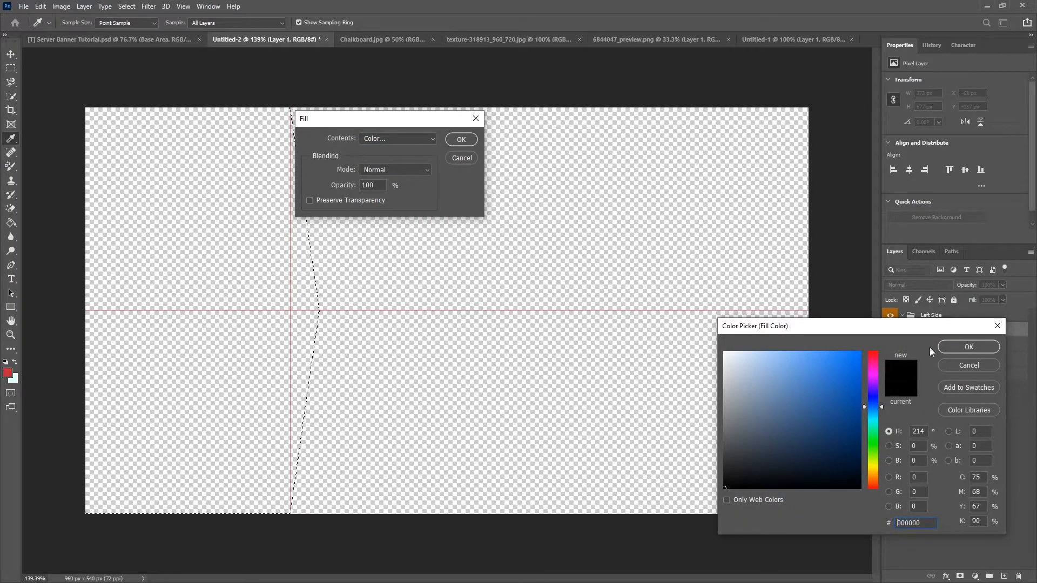
{"action": "key", "text": "Return"}
{"action": "left_click", "coordinate": [460, 139]}
{"action": "key", "text": "p"}
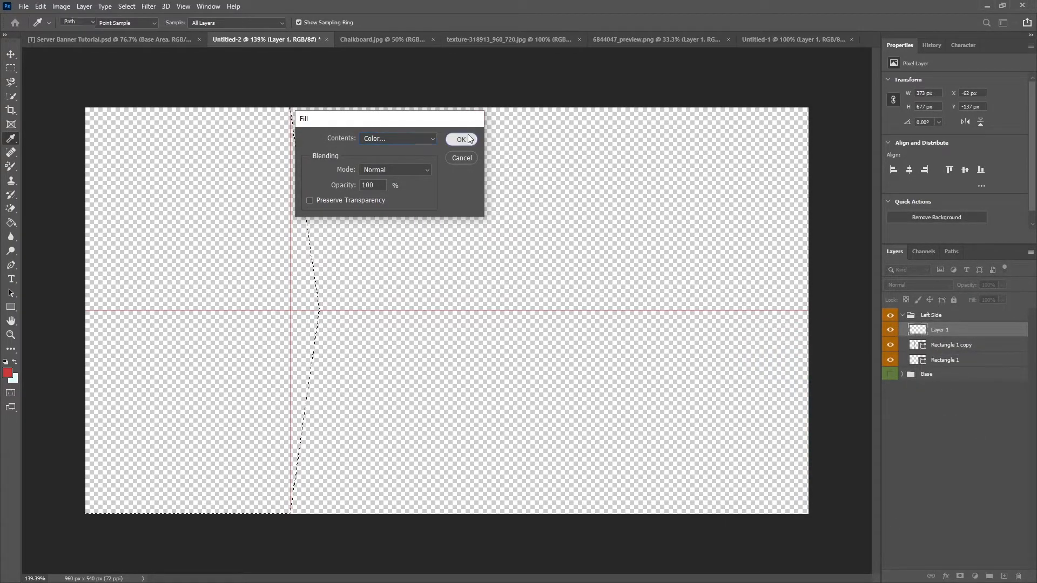
{"action": "key", "text": "m"}
{"action": "key", "text": "ctrl+d"}
Delete the two red guide line layers, Rectangle 1 copy and Rectangle 1.
{"action": "left_click", "coordinate": [950, 344]}
{"action": "key", "text": "Delete"}
{"action": "key", "text": "Delete"}
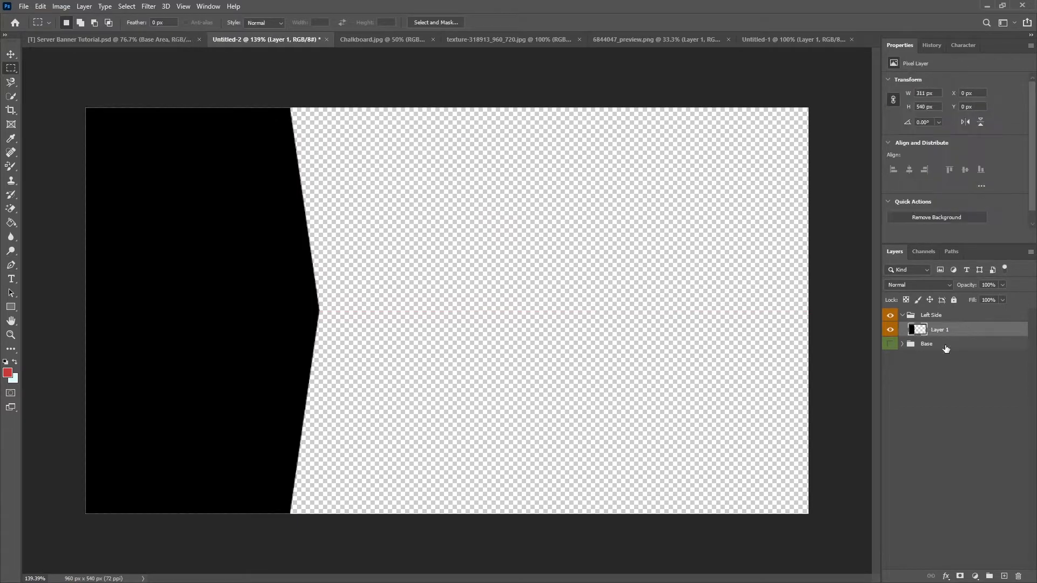
Add a white outside Stroke layer style of 4 px to the black shape on Layer 1.
{"action": "scroll", "coordinate": [428, 326], "scroll_direction": "down", "scroll_amount": 3}
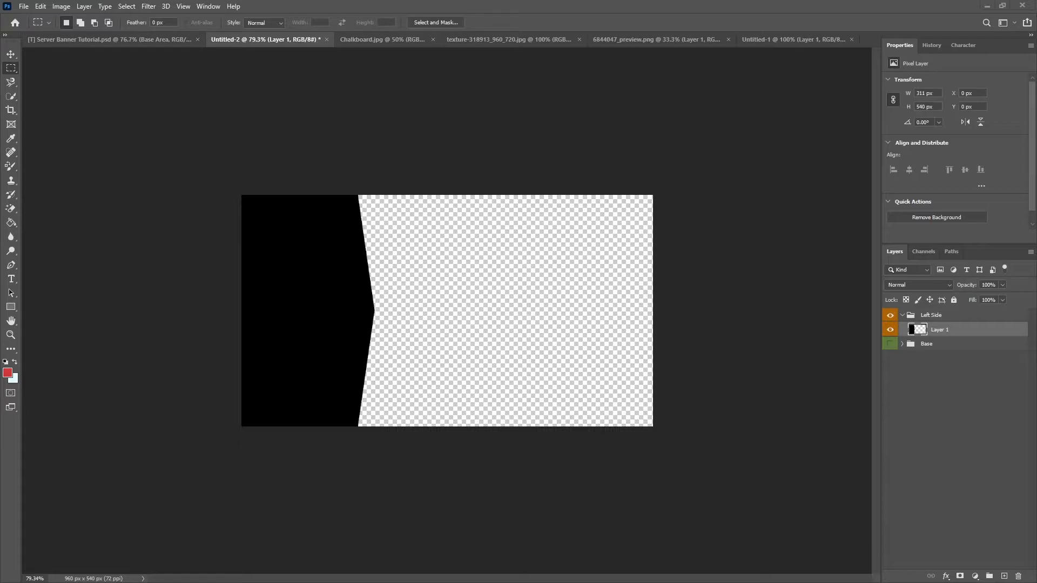
{"action": "right_click", "coordinate": [951, 335]}
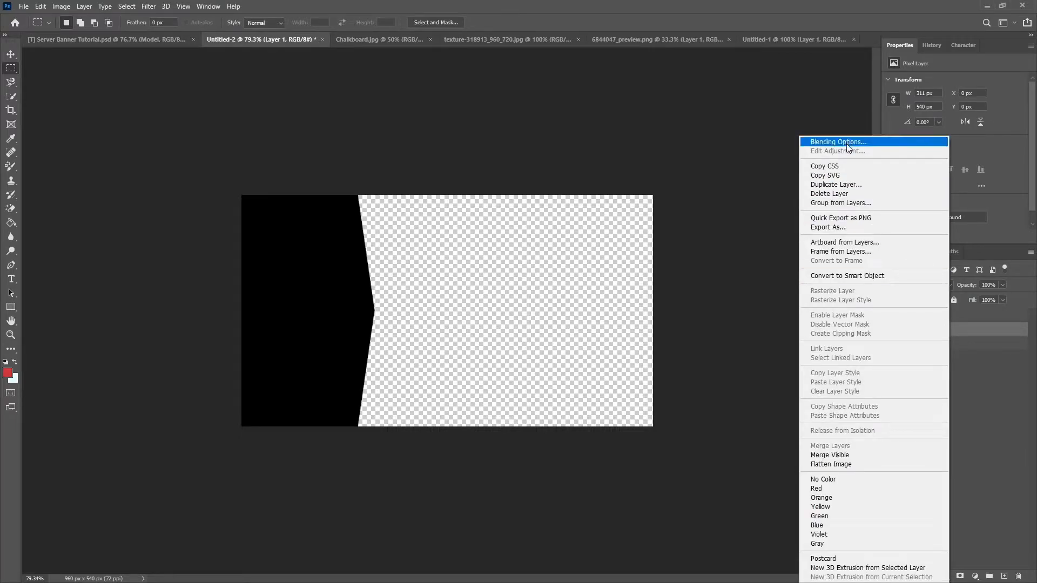
{"action": "left_click", "coordinate": [847, 142]}
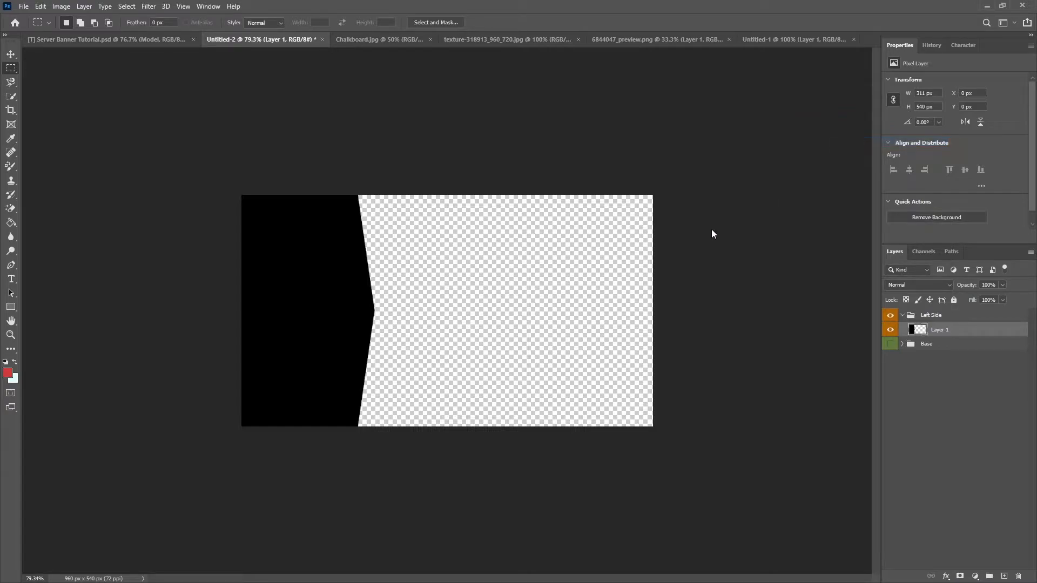
{"action": "left_click", "coordinate": [612, 402]}
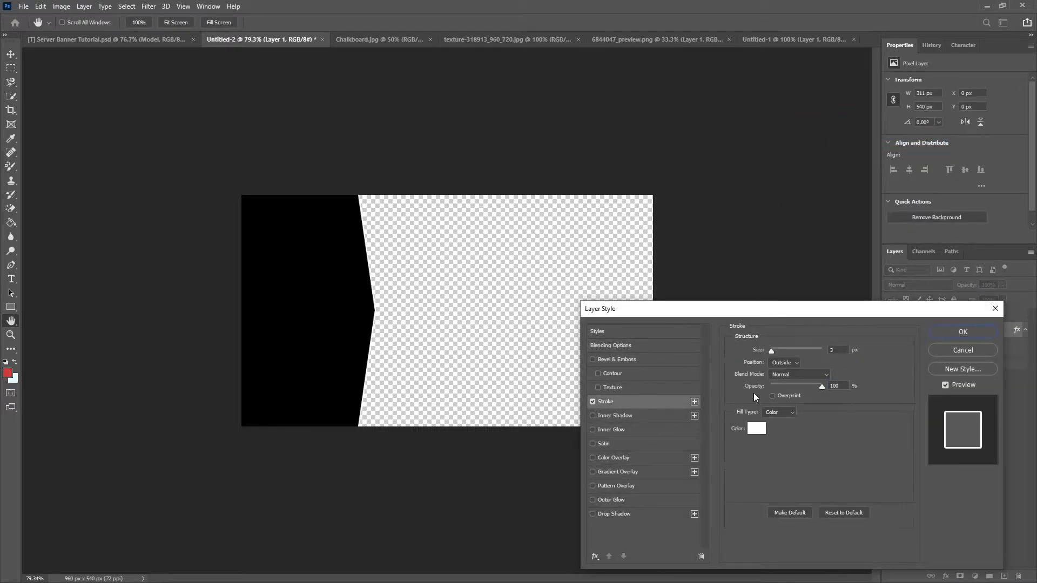
{"action": "left_click", "coordinate": [843, 350]}
{"action": "type", "text": "4"}
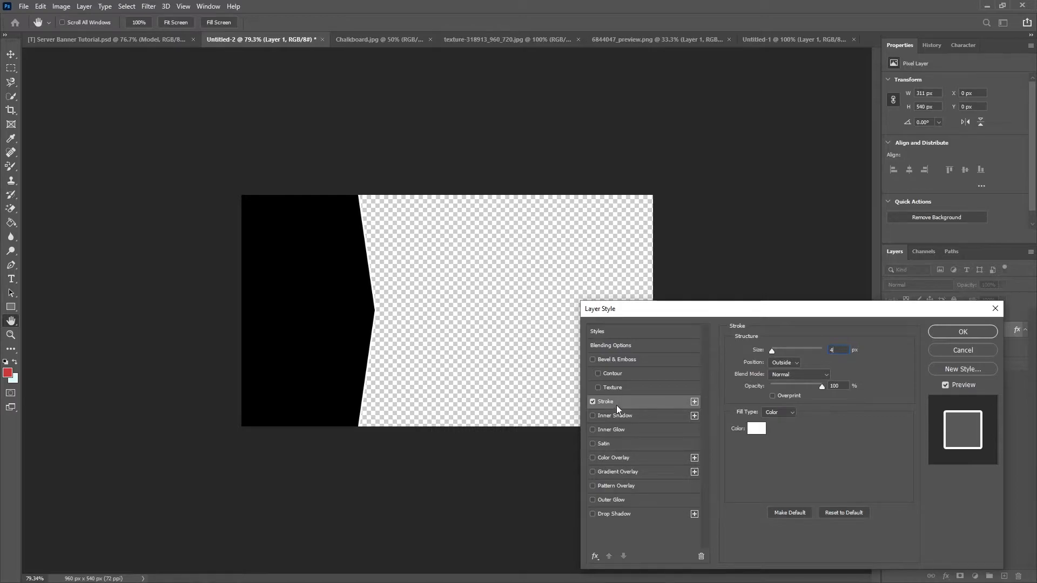
Add an Inner Shadow to the black shape with 69% opacity, 27% choke and 29 px size.
{"action": "left_click", "coordinate": [603, 420]}
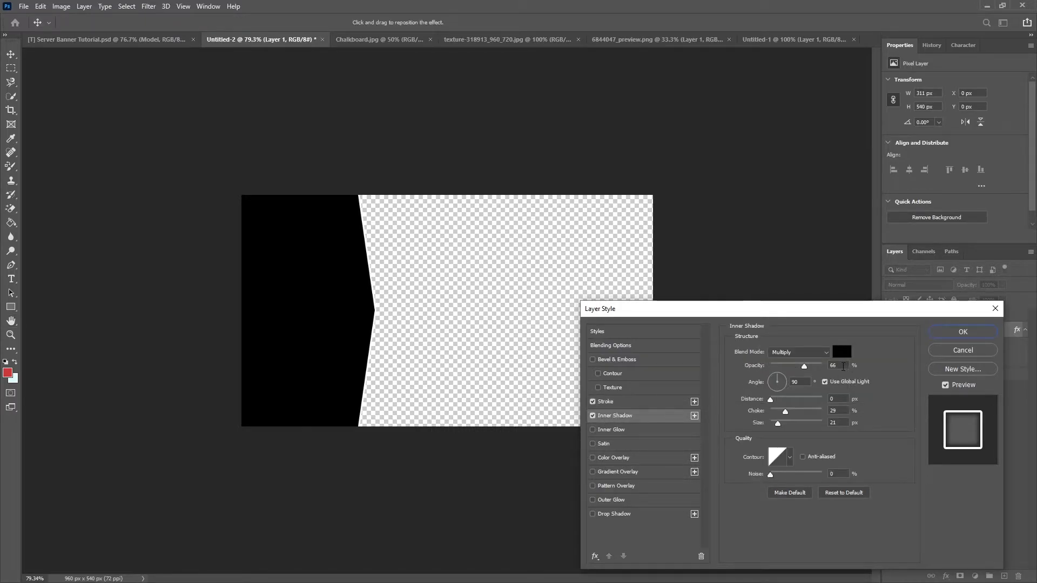
{"action": "type", "text": "69"}
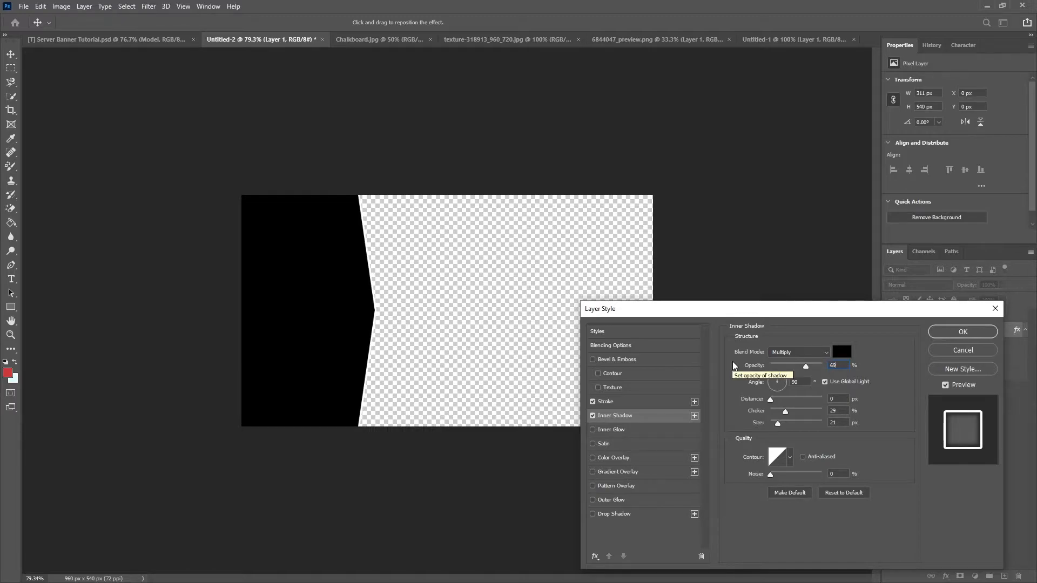
{"action": "left_click_drag", "start_coordinate": [838, 411], "coordinate": [658, 401]}
{"action": "type", "text": "27"}
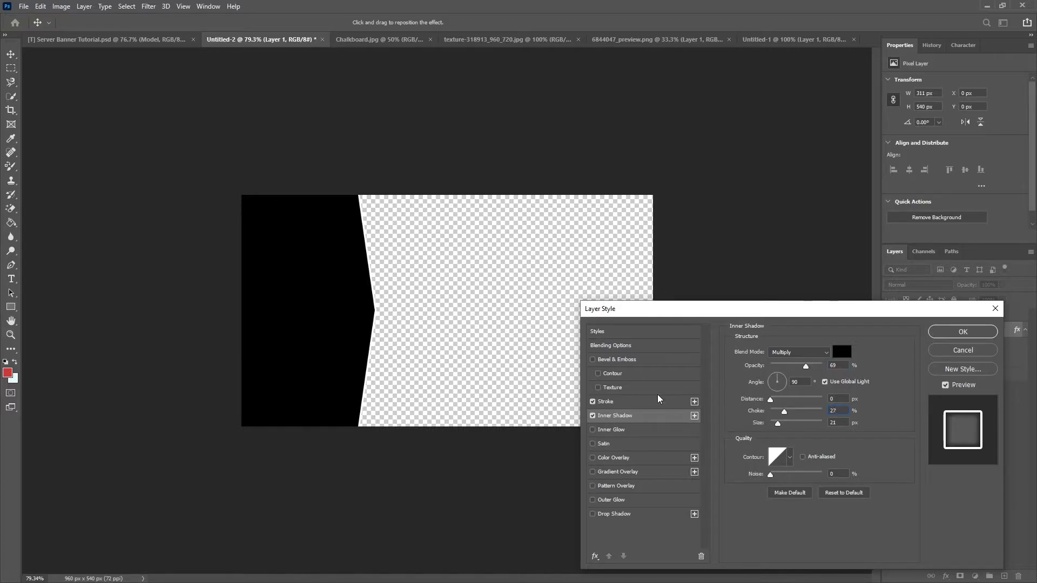
{"action": "key", "text": "Tab"}
{"action": "type", "text": "29"}
Add a Drop Shadow at a 180° angle to the black shape and rename its layer as Base.
{"action": "left_click", "coordinate": [592, 514]}
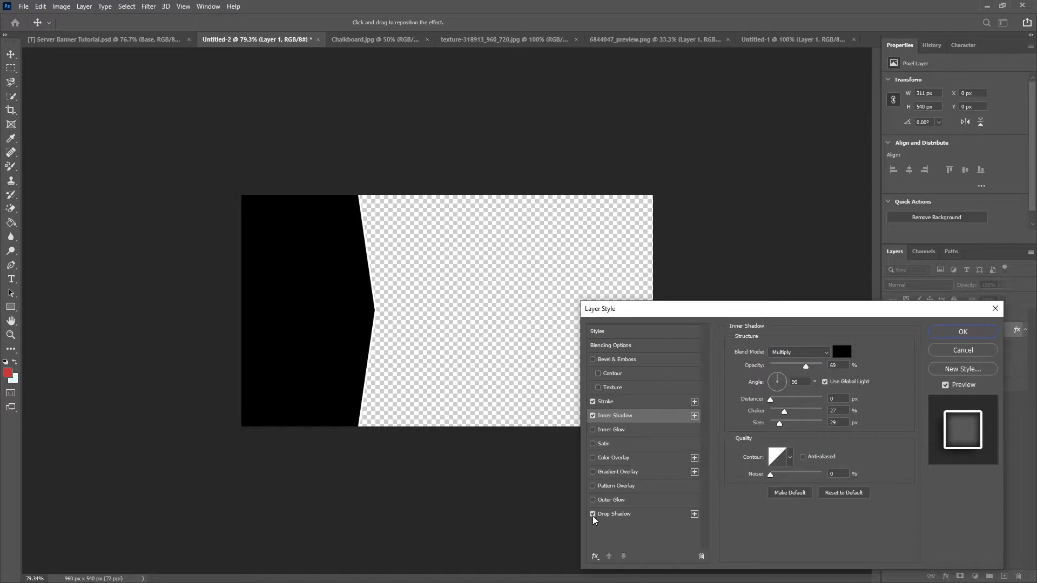
{"action": "left_click", "coordinate": [613, 516]}
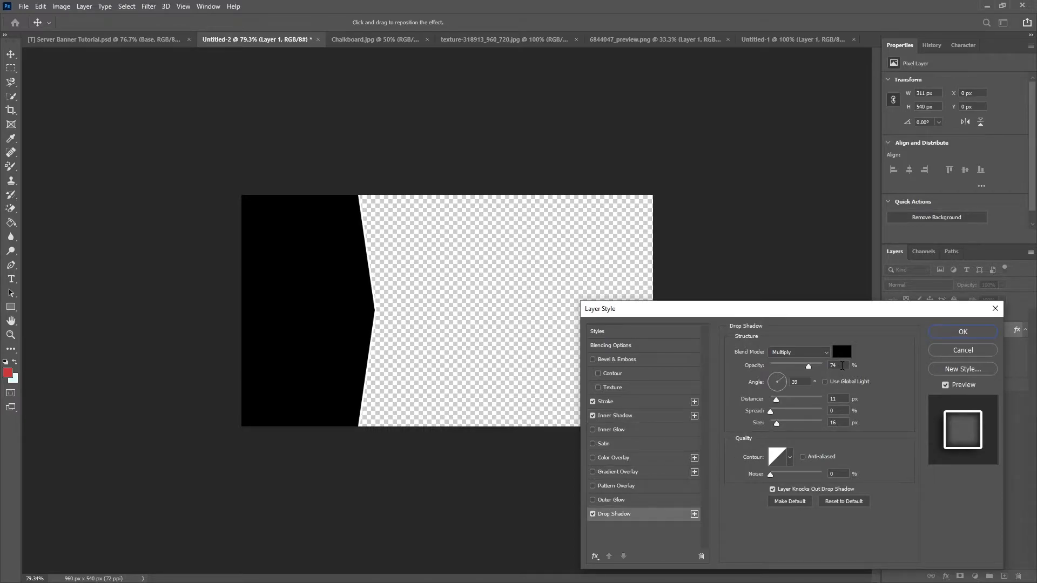
{"action": "key", "text": "Tab"}
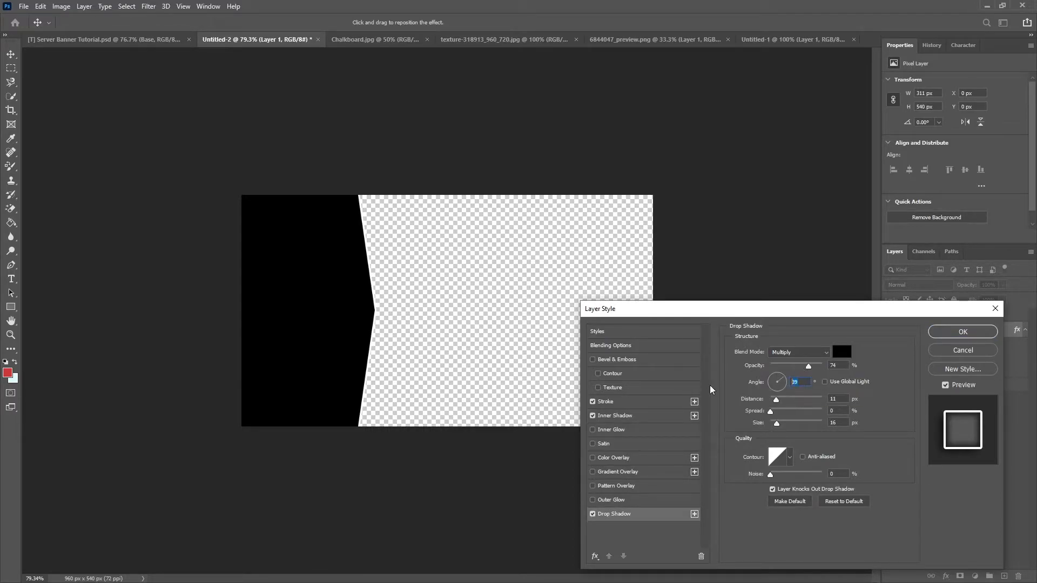
{"action": "type", "text": "180"}
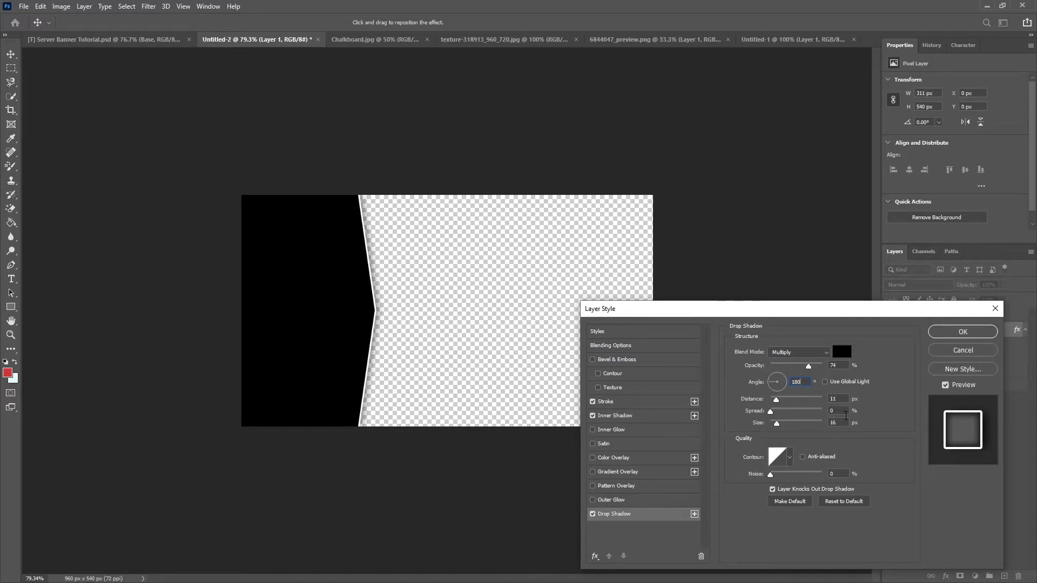
{"action": "left_click", "coordinate": [976, 333]}
{"action": "double_click", "coordinate": [941, 328]}
{"action": "key", "text": "Return"}
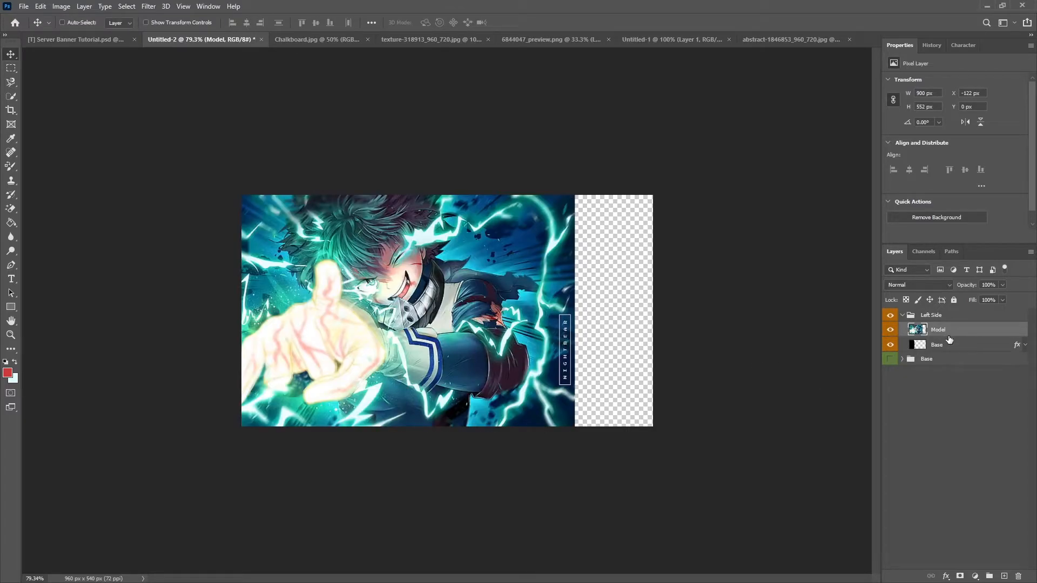
Clip the Model picture to the Base shape and shift it left to about X -312 px, with the face inside the section.
{"action": "left_click_drag", "start_coordinate": [949, 339], "coordinate": [937, 334]}
{"action": "right_click", "coordinate": [938, 333]}
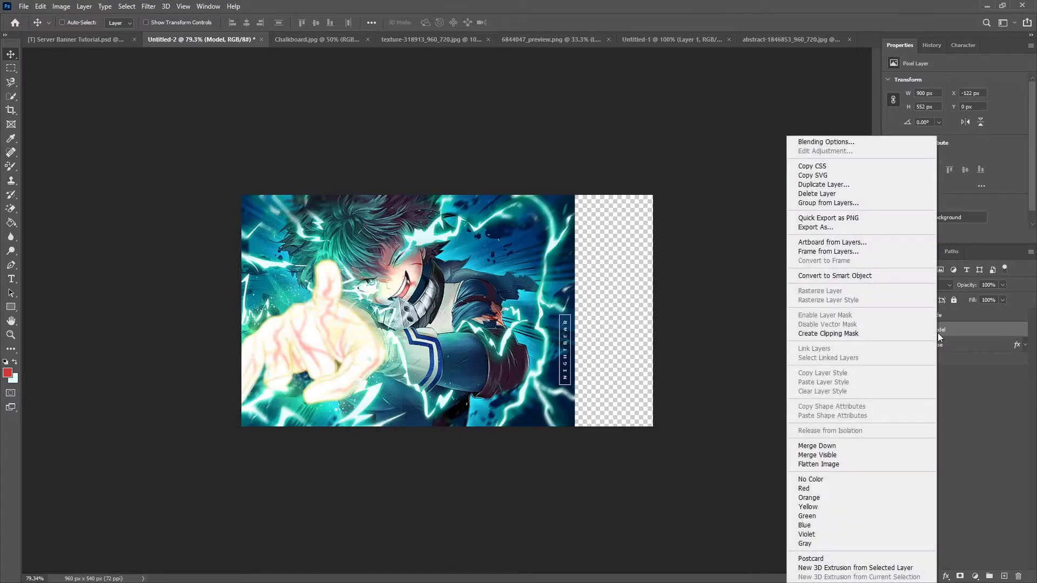
{"action": "left_click", "coordinate": [978, 322]}
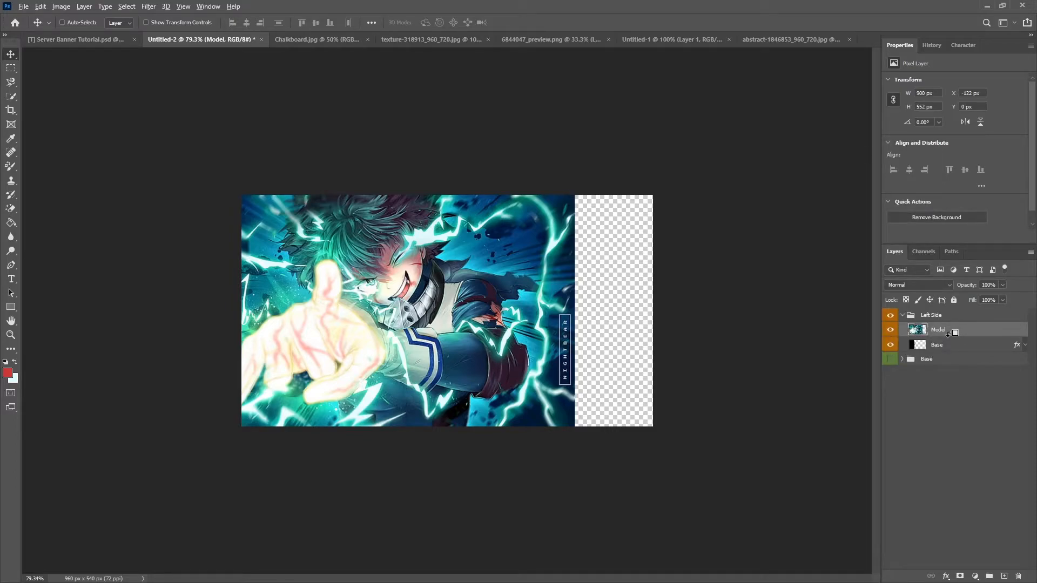
{"action": "left_click", "coordinate": [948, 333], "text": "alt"}
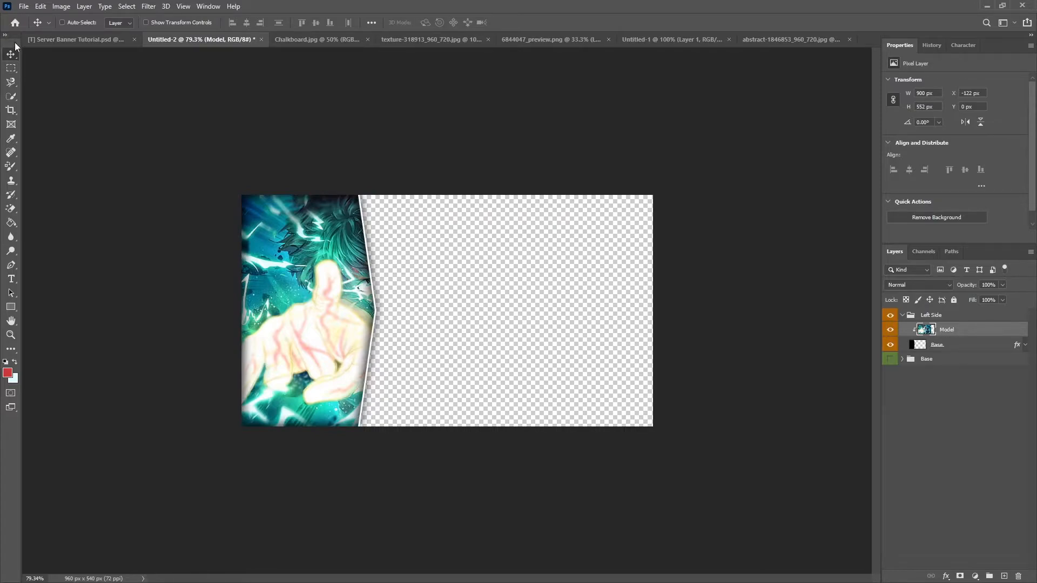
{"action": "left_click_drag", "start_coordinate": [313, 357], "coordinate": [232, 352]}
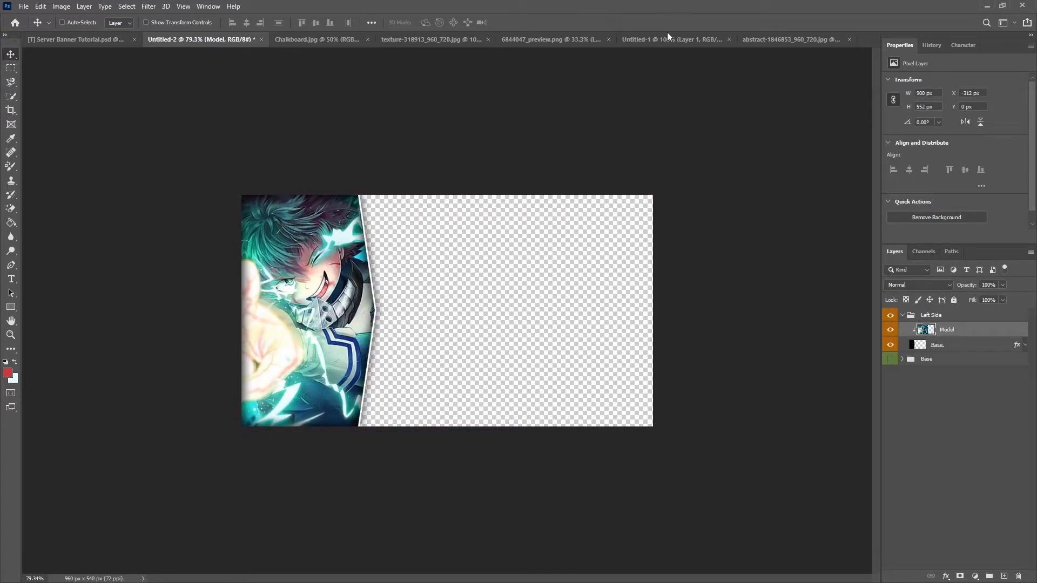
Copy the texture picture from abstract-1846853_960_720.jpg into the banner and place it over the left section.
{"action": "left_click", "coordinate": [789, 39]}
{"action": "left_click_drag", "start_coordinate": [431, 283], "coordinate": [315, 282]}
{"action": "left_click_drag", "start_coordinate": [381, 340], "coordinate": [332, 360]}
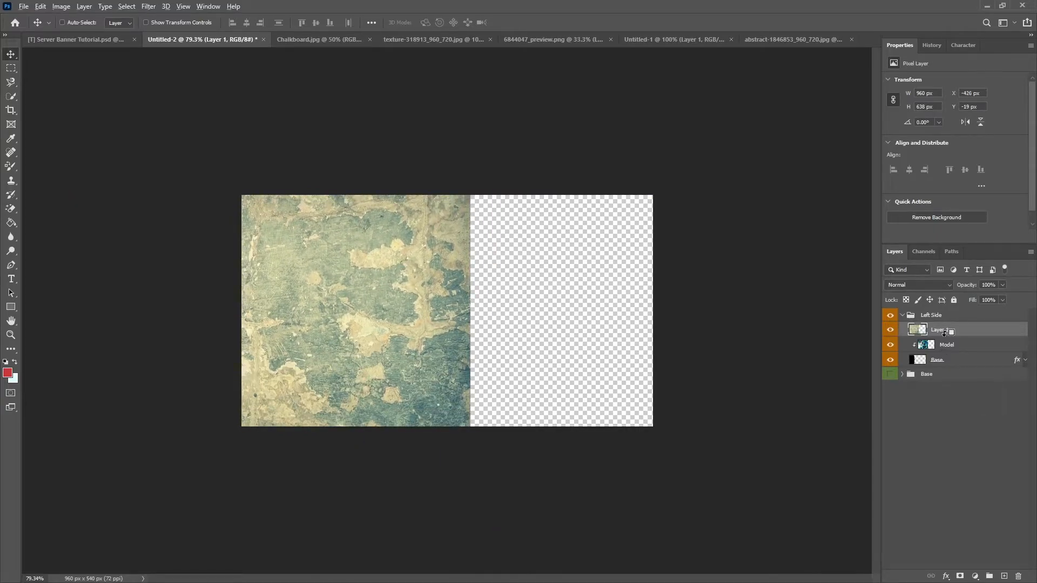
Clip the pasted texture layer to the left section's Base shape and rename it as Texture.
{"action": "left_click", "coordinate": [923, 331], "text": "alt"}
{"action": "double_click", "coordinate": [949, 330]}
{"action": "type", "text": "Texture"}
{"action": "key", "text": "Return"}
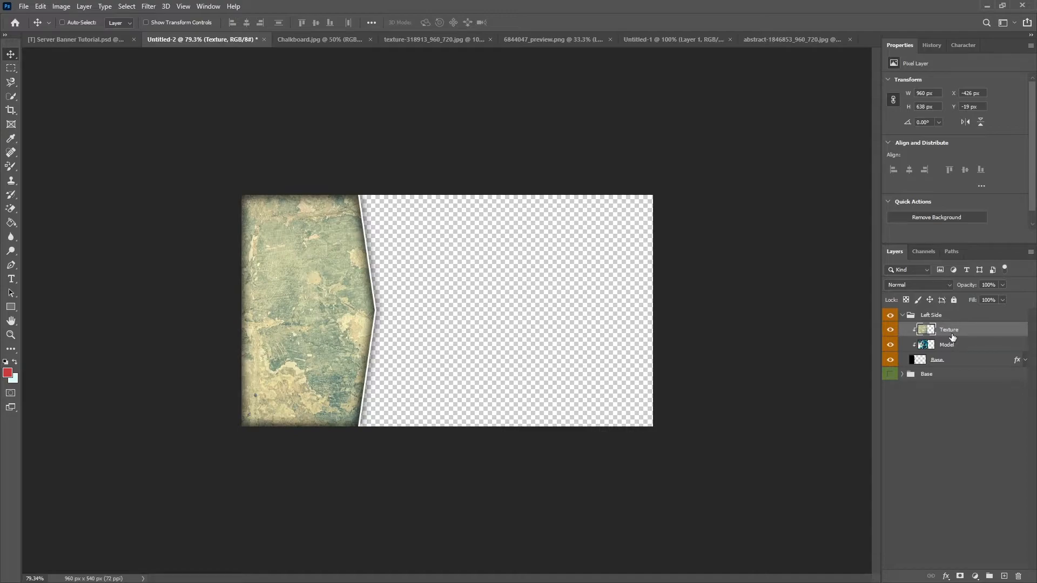
Set the Texture layer to the Linear Burn blend mode at 25% opacity.
{"action": "left_click", "coordinate": [938, 284]}
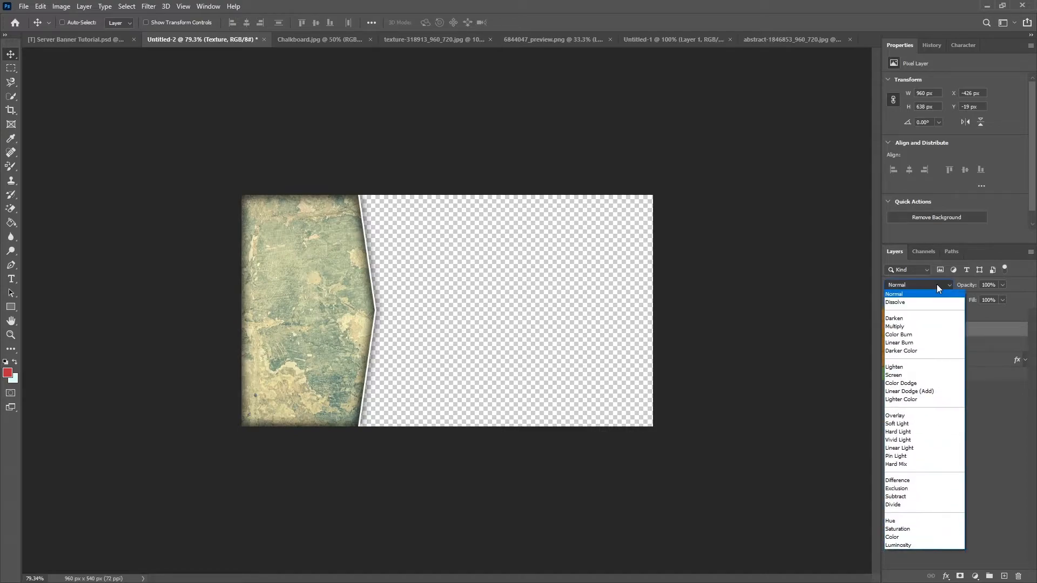
{"action": "left_click", "coordinate": [931, 346]}
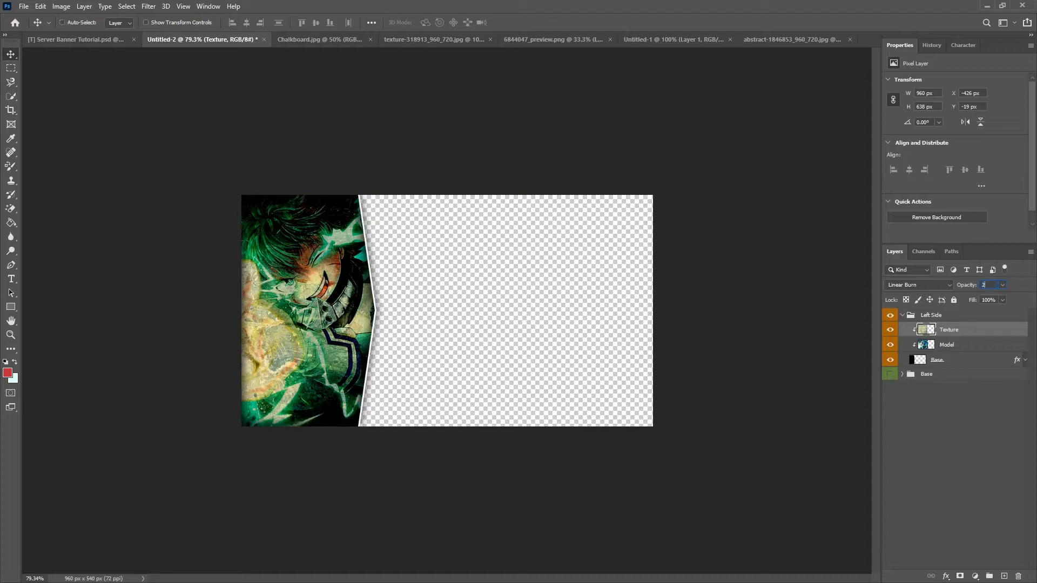
{"action": "type", "text": "25"}
{"action": "key", "text": "Return"}
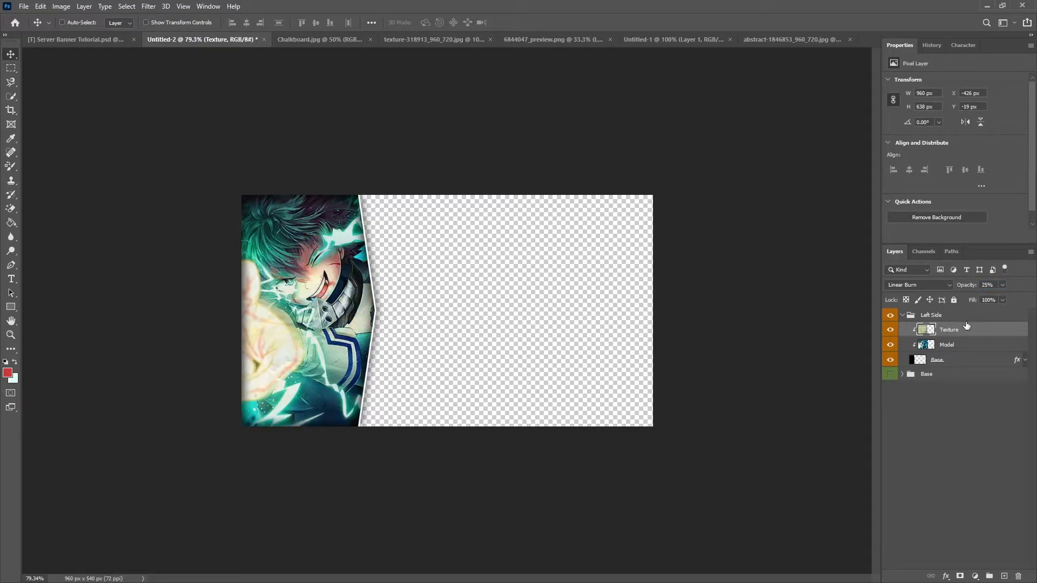
Fine-tune the horizontal position of the left section's Model picture to X -307 px.
{"action": "left_click", "coordinate": [925, 344]}
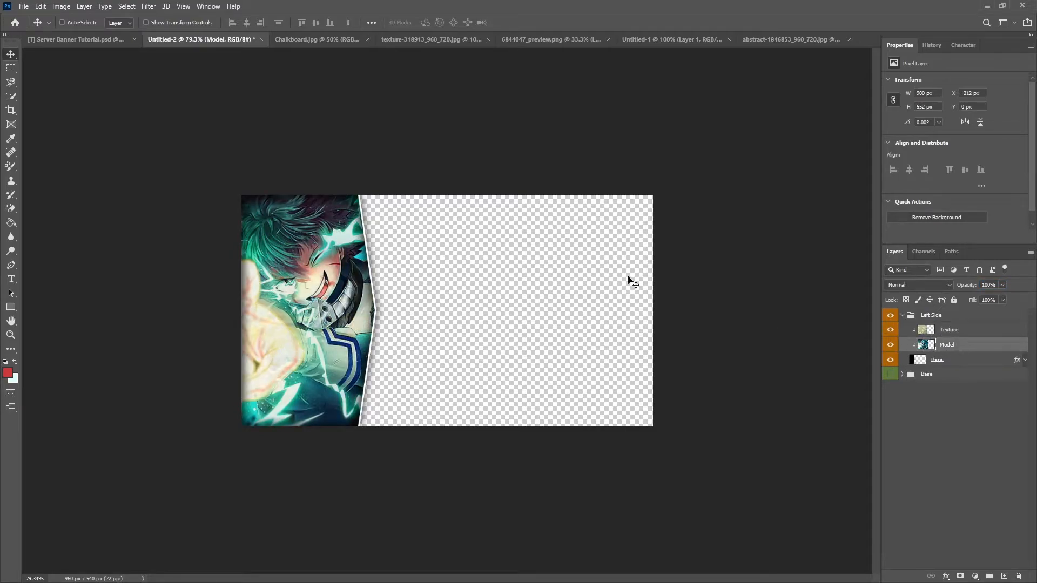
{"action": "left_click_drag", "start_coordinate": [266, 323], "coordinate": [279, 297]}
{"action": "key", "text": "Left"}
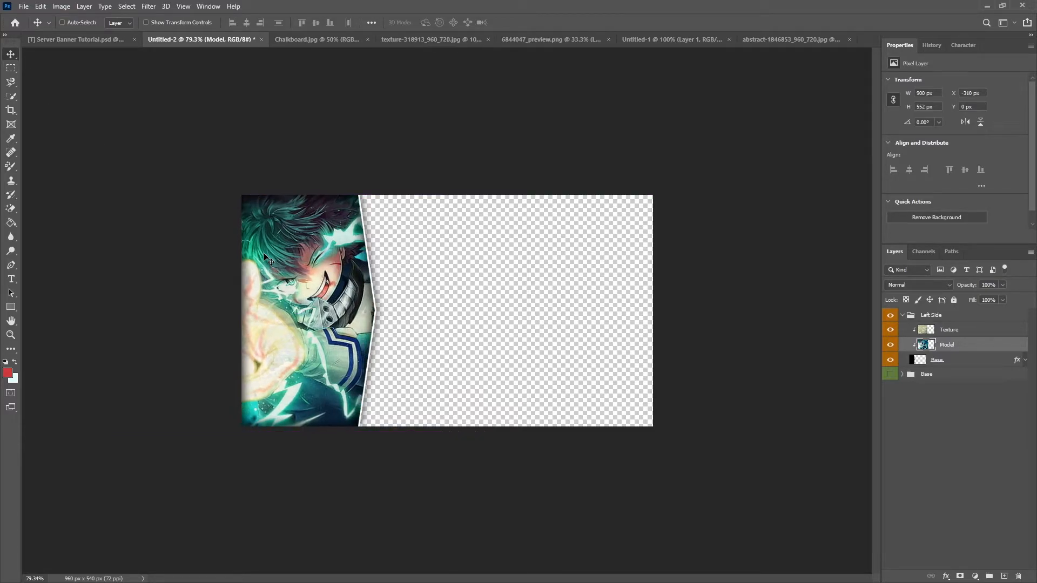
{"action": "key", "text": "Left"}
{"action": "key", "text": "Left"}
{"action": "key", "text": "Left"}
{"action": "key", "text": "Left"}
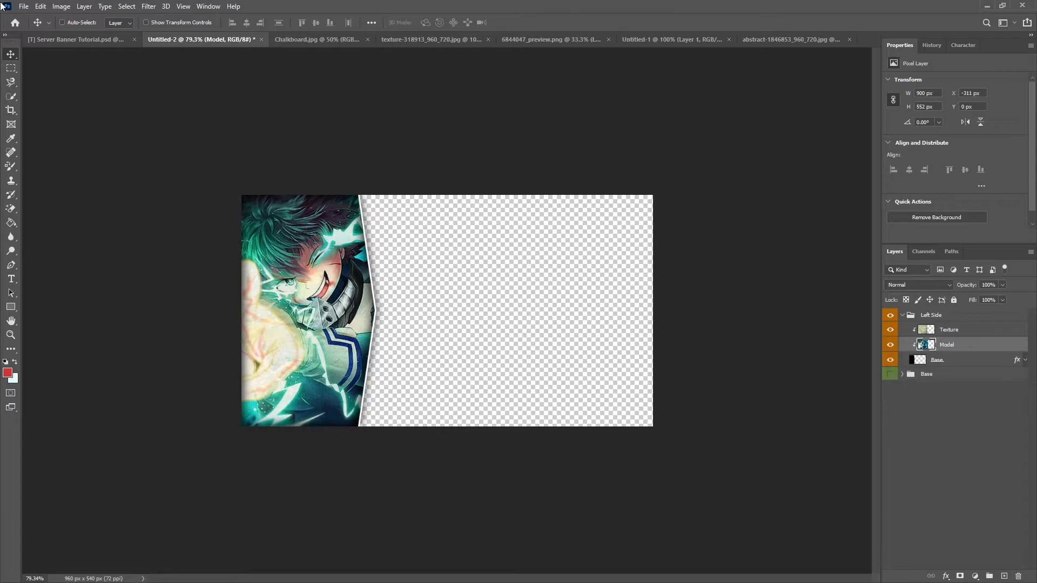
{"action": "key", "text": "Right"}
{"action": "key", "text": "Right"}
{"action": "key", "text": "Right"}
{"action": "key", "text": "Right"}
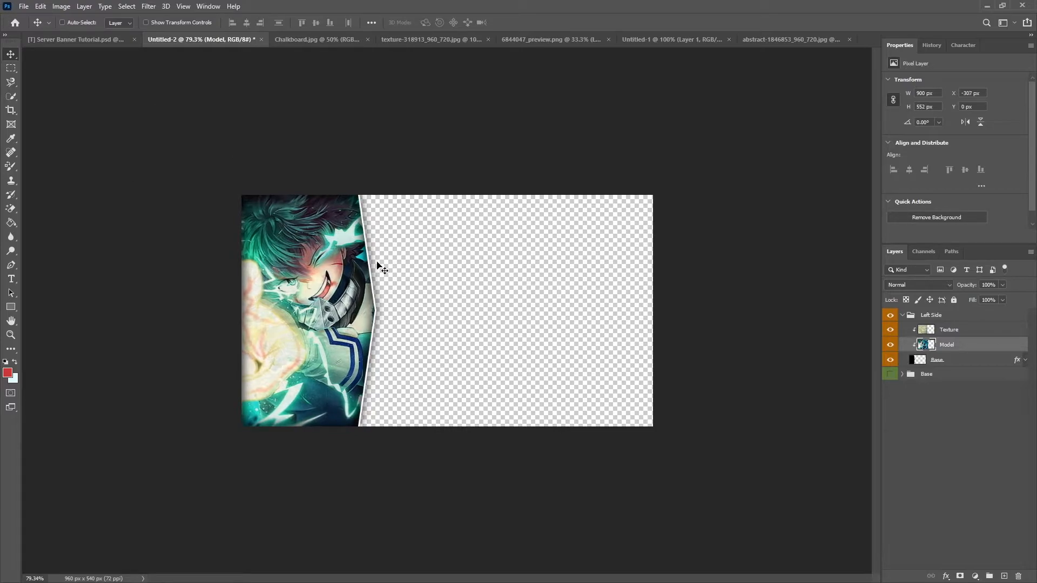
Duplicate the Left Side group and rename the copy as Right Side.
{"action": "left_click", "coordinate": [902, 315]}
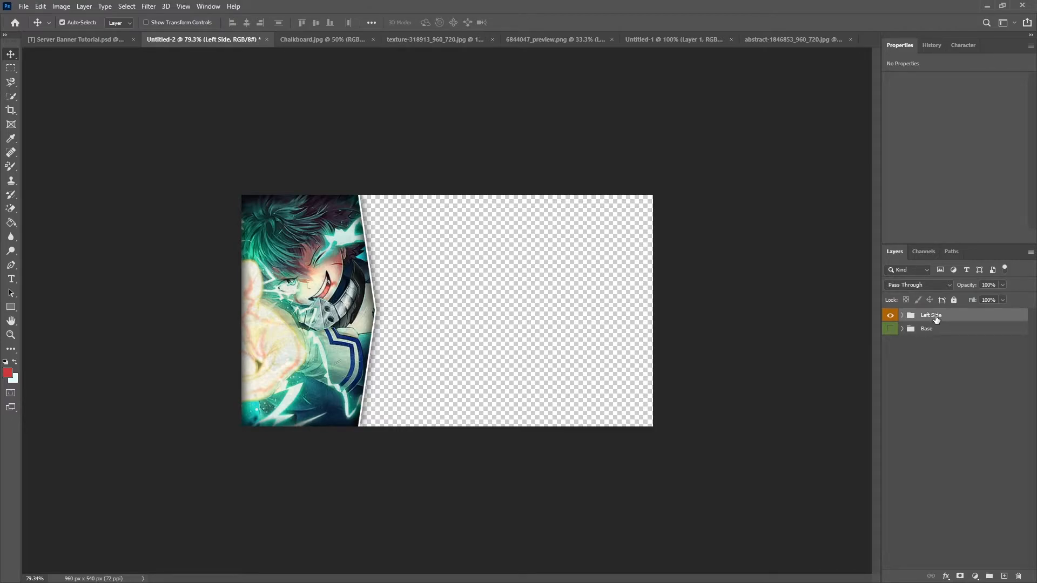
{"action": "key", "text": "ctrl+j"}
{"action": "double_click", "coordinate": [937, 316]}
{"action": "type", "text": "Right Side"}
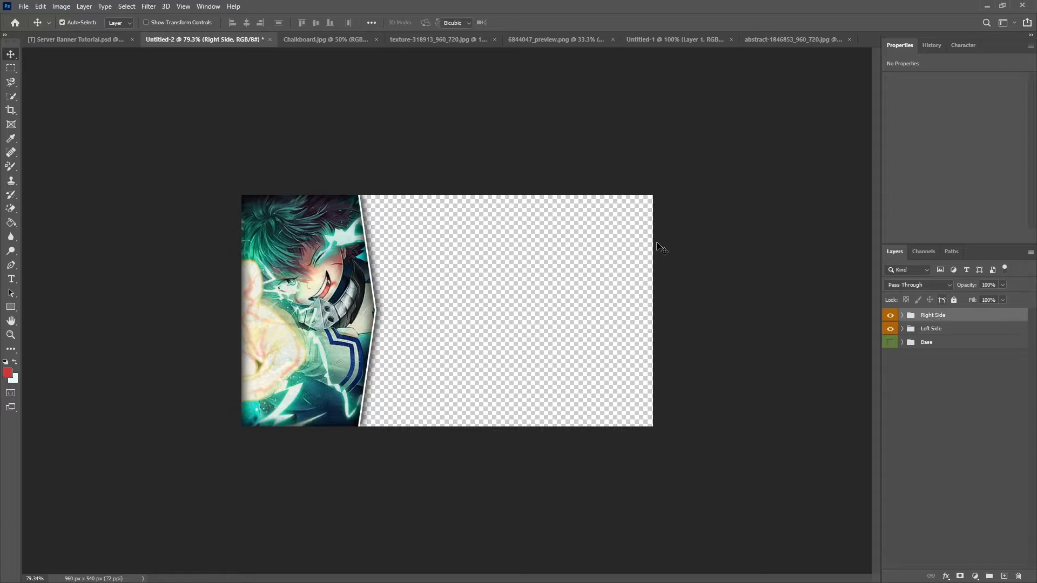
Flip the Right Side group horizontally and move it to the right end of the canvas.
{"action": "key", "text": "ctrl+t"}
{"action": "left_click", "coordinate": [194, 24]}
{"action": "type", "text": "-"}
{"action": "key", "text": "Return"}
{"action": "left_click", "coordinate": [535, 23]}
{"action": "left_click", "coordinate": [12, 54]}
{"action": "left_click_drag", "start_coordinate": [278, 351], "coordinate": [618, 363]}
Nudge the Right Side group horizontally until its outer edge sits flush with the right edge of the canvas.
{"action": "scroll", "coordinate": [744, 376], "scroll_direction": "up", "scroll_amount": 11}
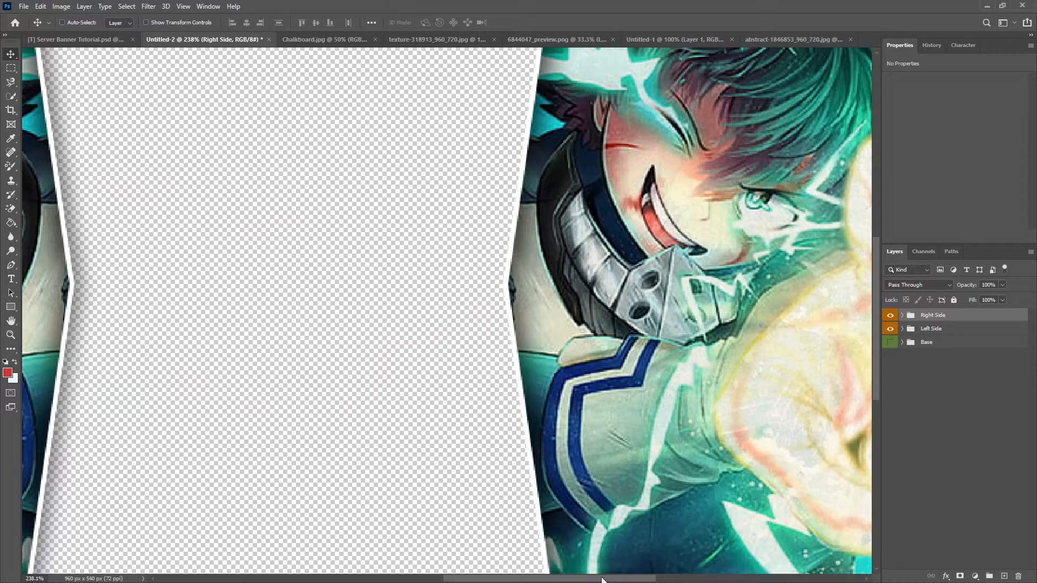
{"action": "scroll", "coordinate": [646, 315], "scroll_direction": "up", "scroll_amount": 10}
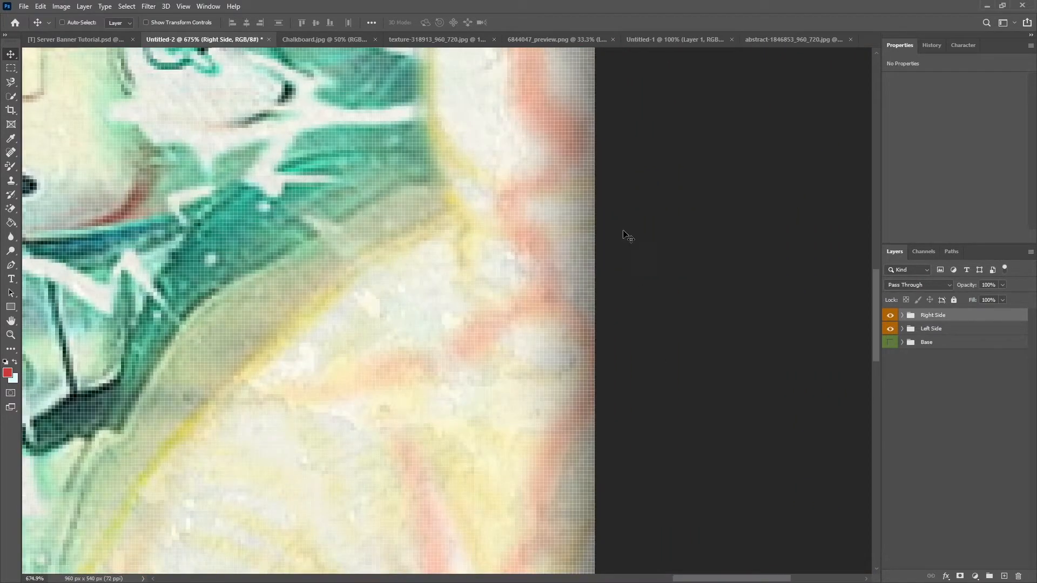
{"action": "key", "text": "Left"}
{"action": "key", "text": "Left"}
{"action": "key", "text": "Left"}
{"action": "key", "text": "Left"}
{"action": "key", "text": "Left"}
{"action": "key", "text": "Right"}
{"action": "key", "text": "Right"}
{"action": "key", "text": "Left"}
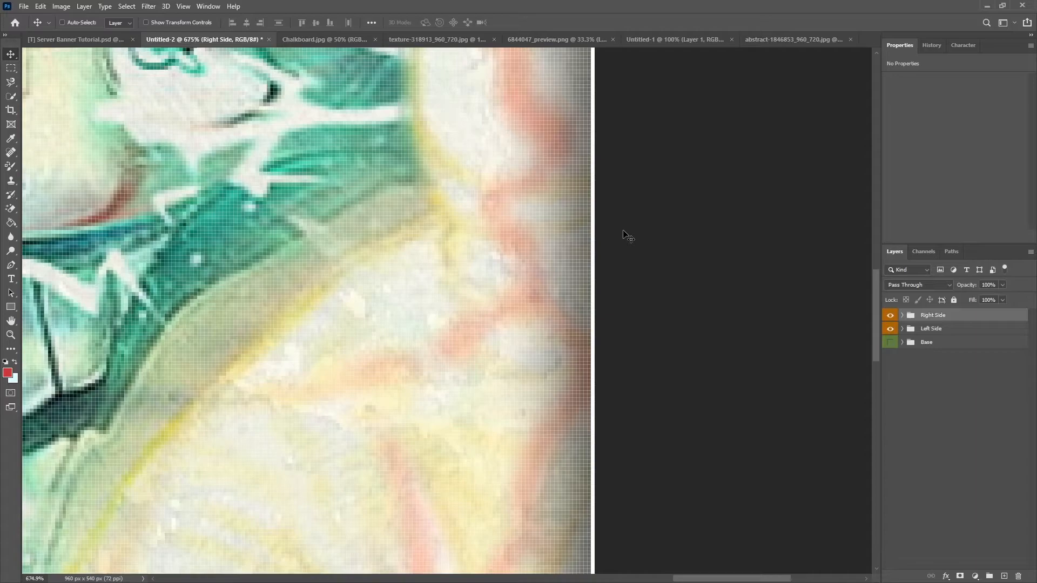
{"action": "key", "text": "Right"}
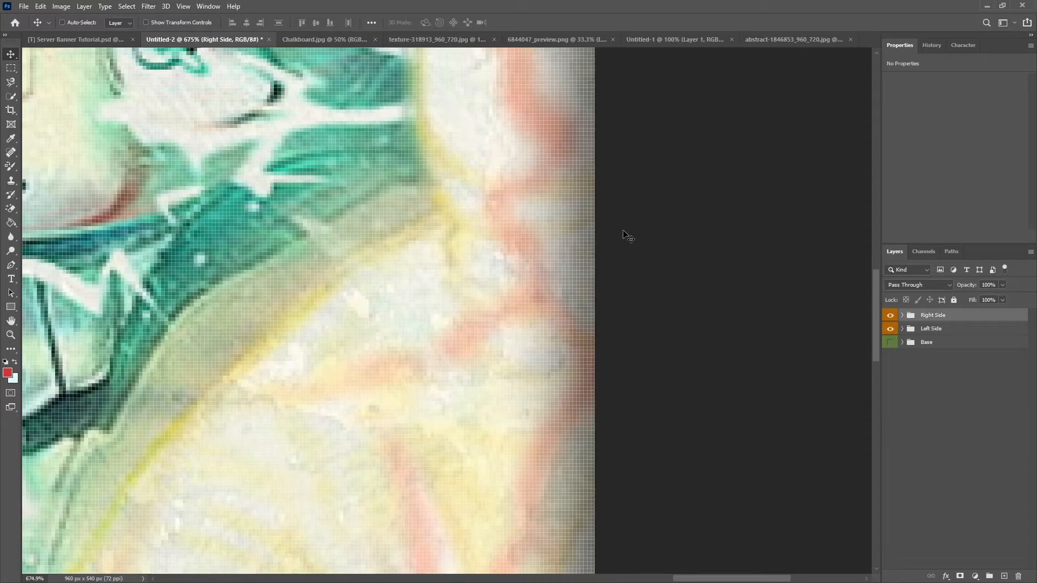
{"action": "scroll", "coordinate": [538, 340], "scroll_direction": "down", "scroll_amount": 15}
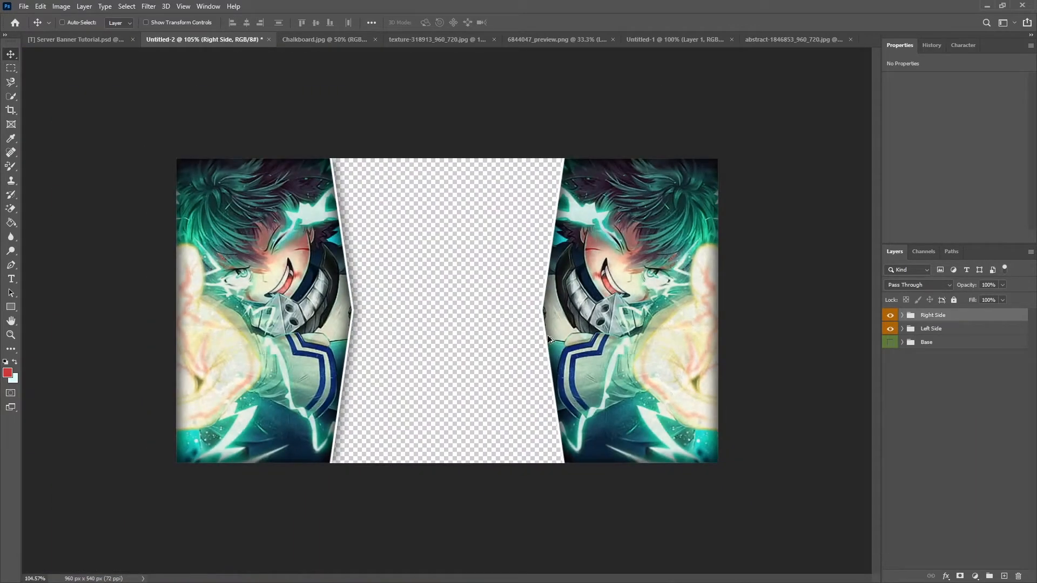
{"action": "scroll", "coordinate": [547, 335], "scroll_direction": "up", "scroll_amount": 1}
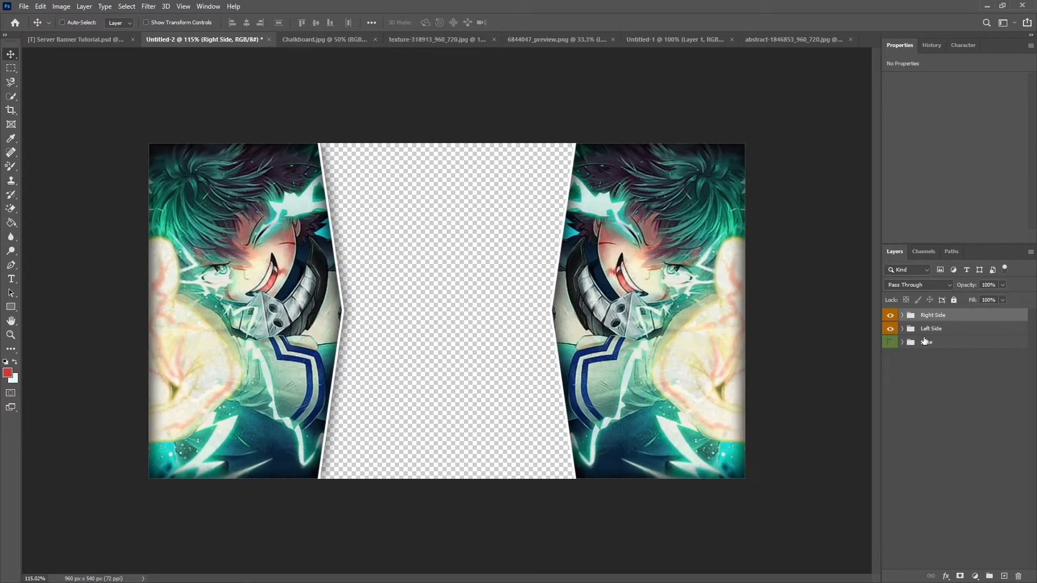
Set the Drop Shadow angle of the Base layer in the Right Side group to 0°.
{"action": "left_click", "coordinate": [901, 316]}
{"action": "left_click", "coordinate": [947, 363]}
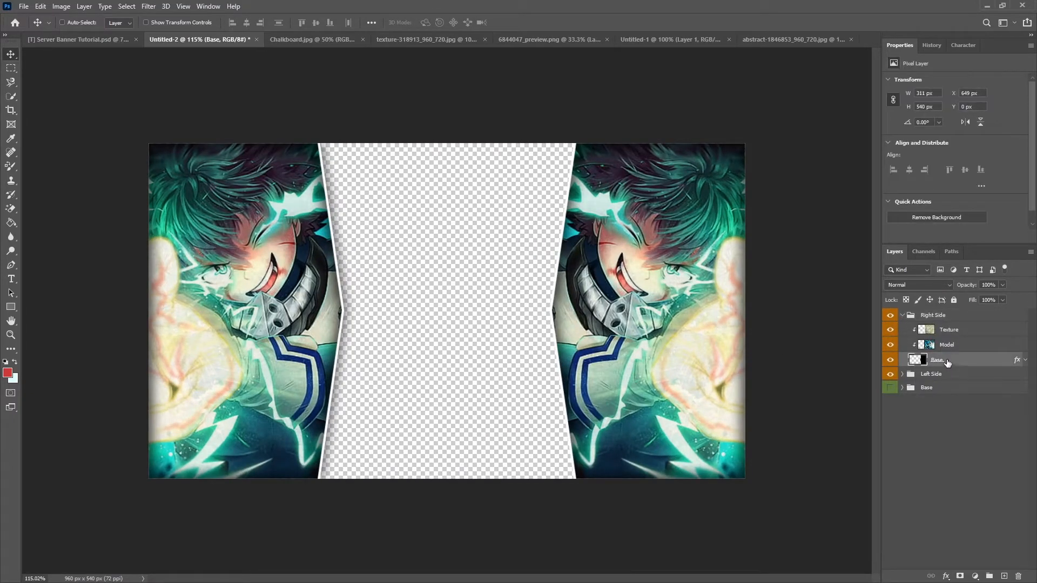
{"action": "right_click", "coordinate": [946, 363]}
{"action": "left_click", "coordinate": [858, 143]}
{"action": "left_click", "coordinate": [614, 514]}
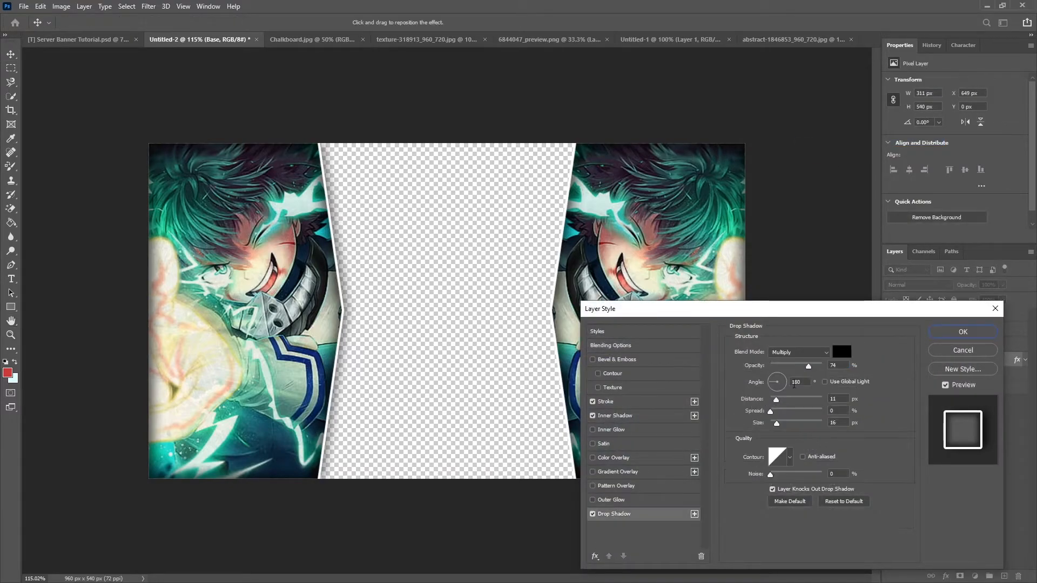
{"action": "double_click", "coordinate": [795, 382]}
{"action": "type", "text": "0"}
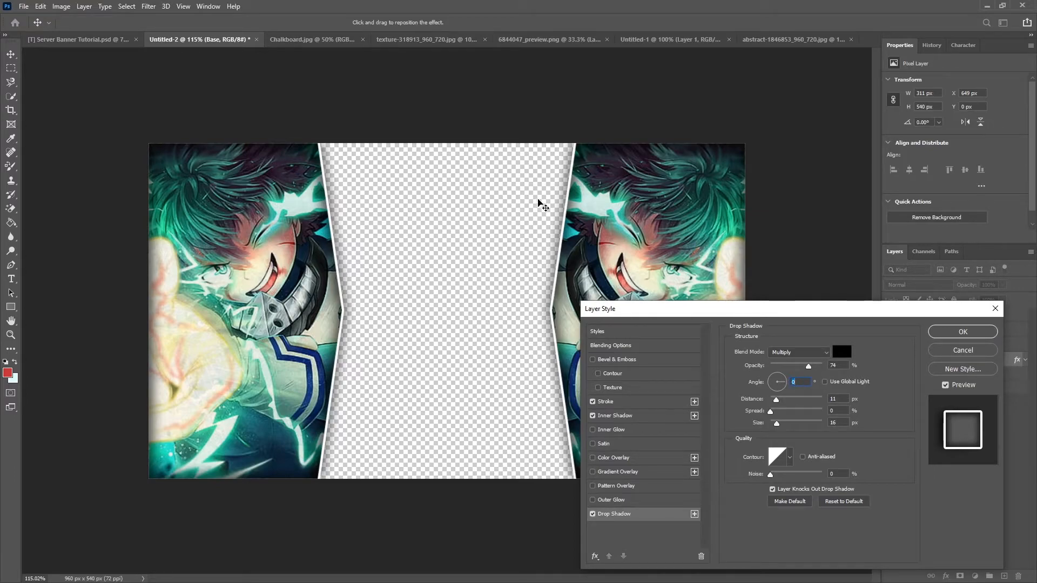
{"action": "left_click", "coordinate": [962, 332]}
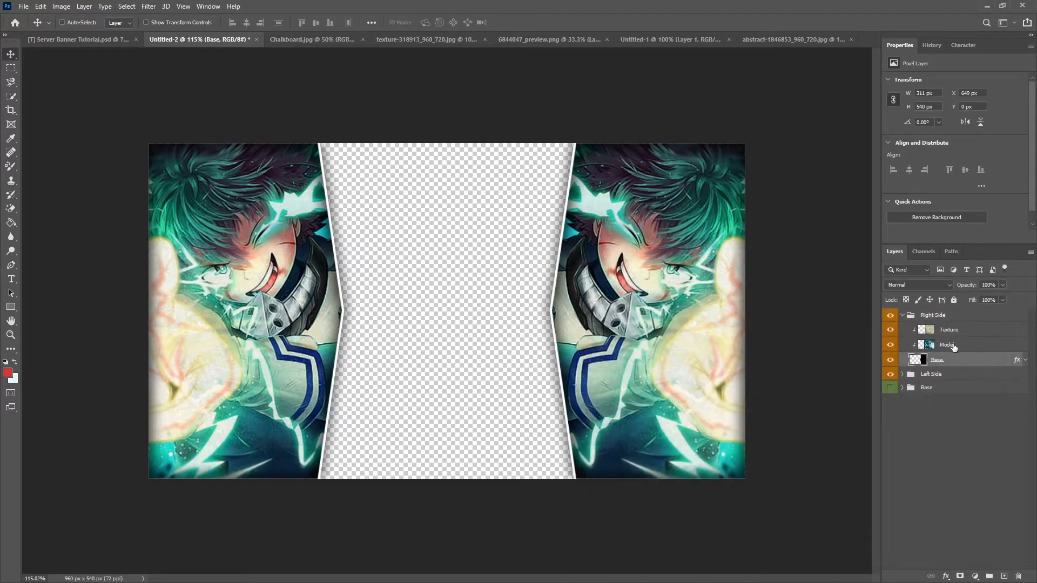
Replace the Model picture in the Right Side group with the blue-haired character picture.
{"action": "left_click", "coordinate": [954, 344]}
{"action": "key", "text": "Delete"}
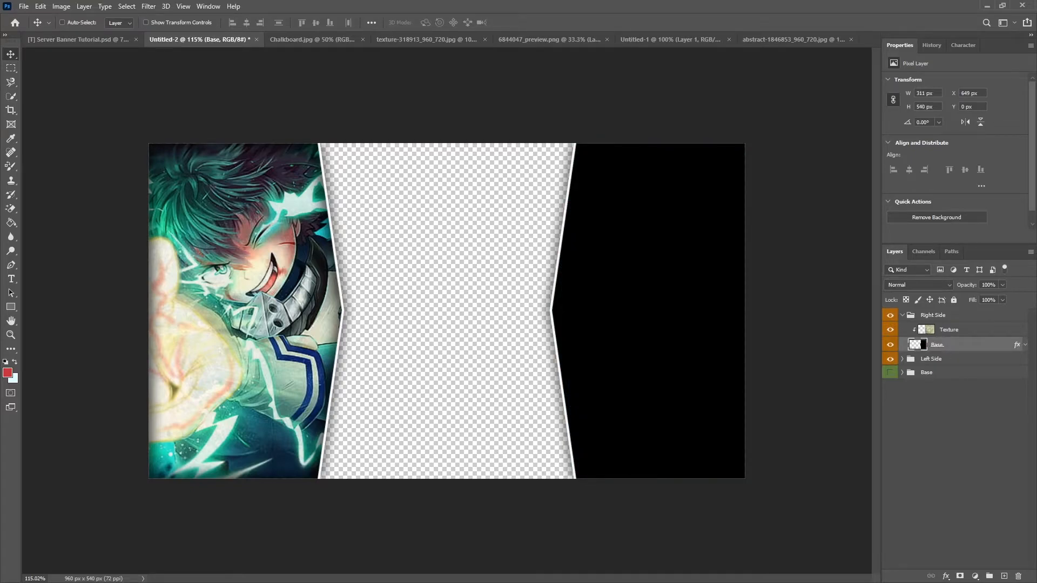
{"action": "key", "text": "ctrl+z"}
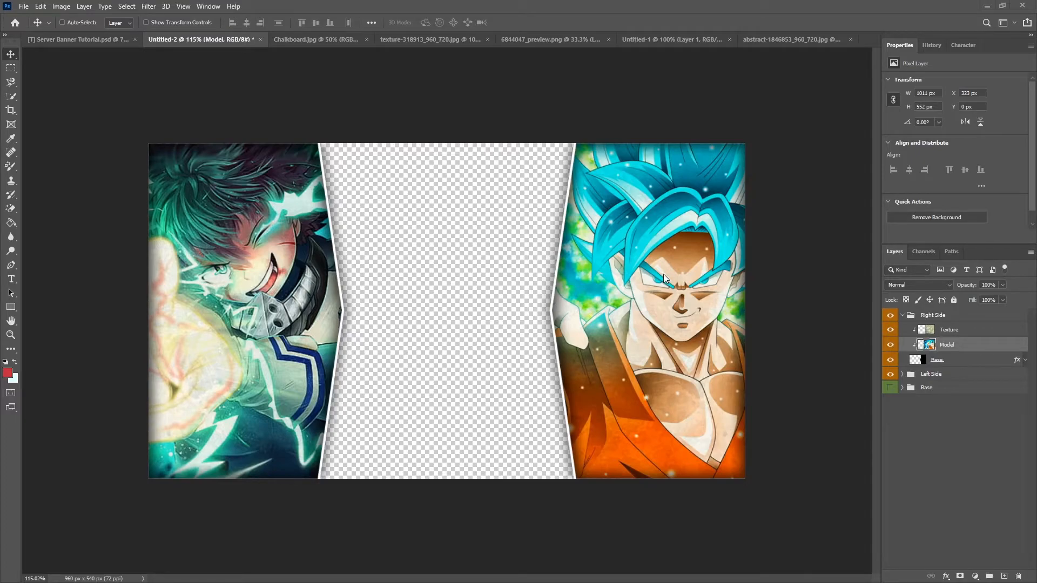
Shift the Right Side group's Model picture left to about X 284 px, Y -6 px, to center the face in the section.
{"action": "left_click", "coordinate": [944, 365]}
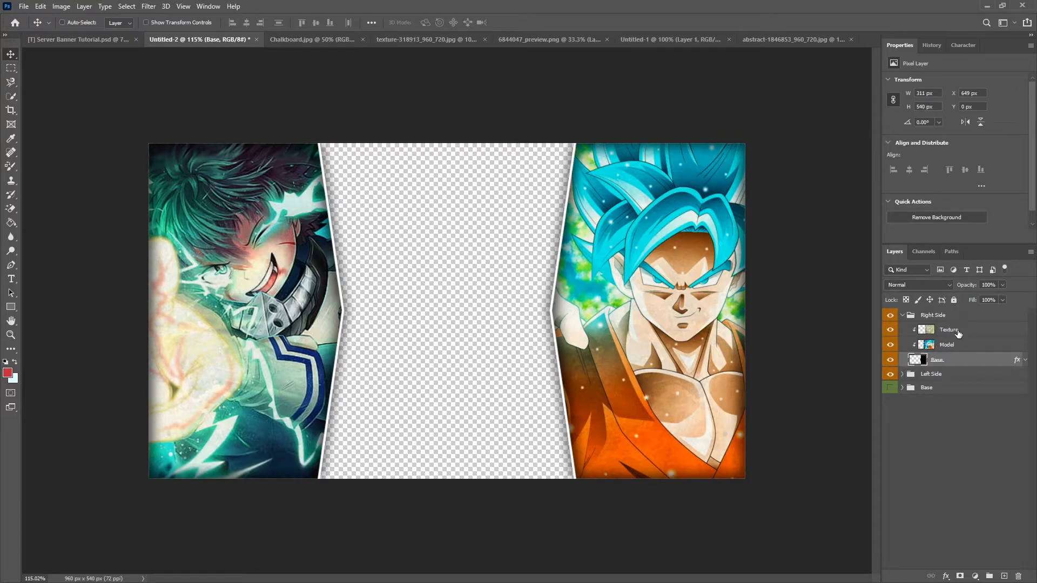
{"action": "left_click", "coordinate": [961, 348]}
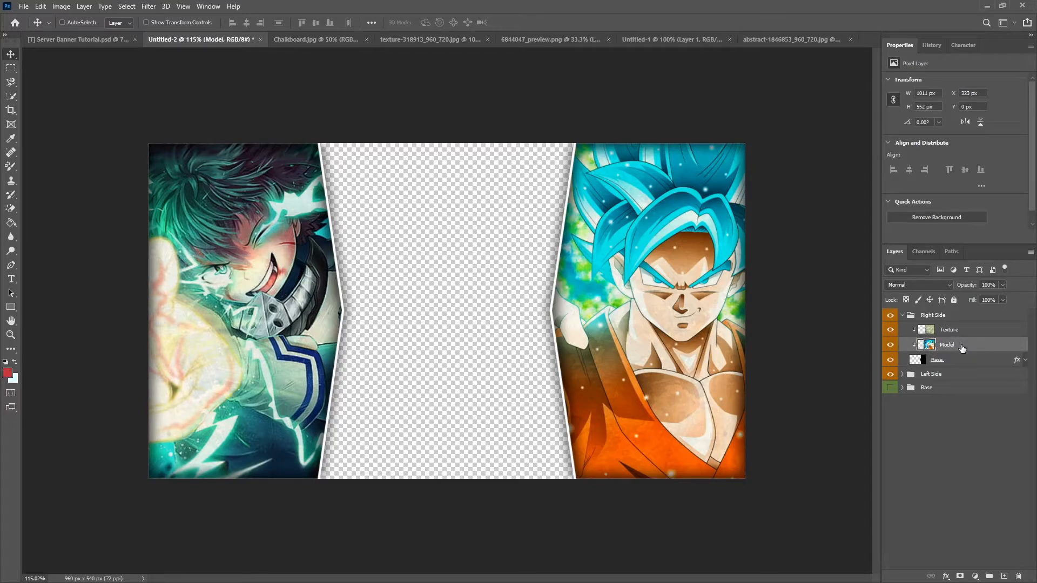
{"action": "left_click_drag", "start_coordinate": [651, 302], "coordinate": [629, 301]}
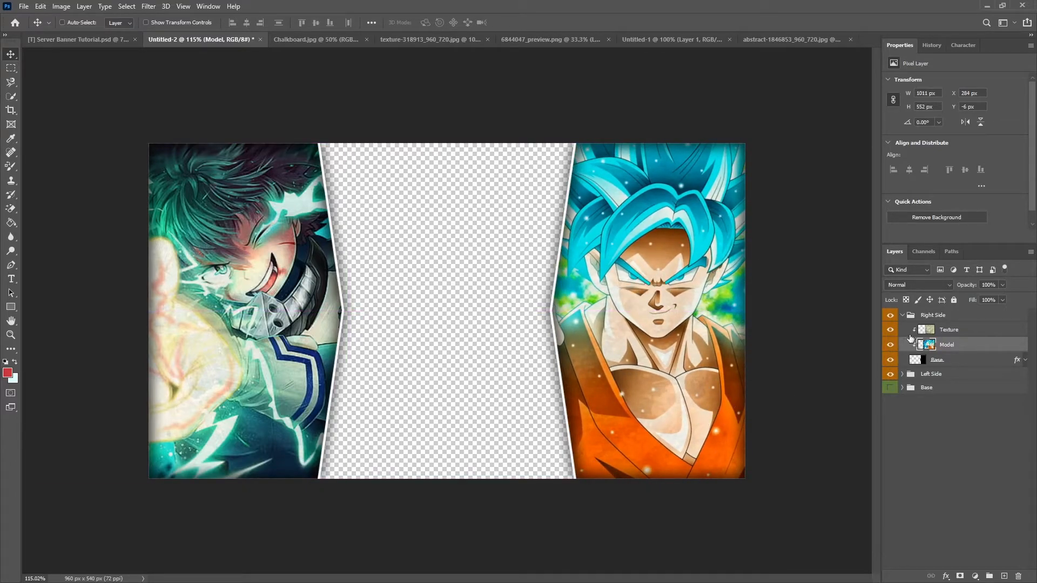
Collapse the Right Side group and show the Base group again in the banner.
{"action": "left_click", "coordinate": [902, 315]}
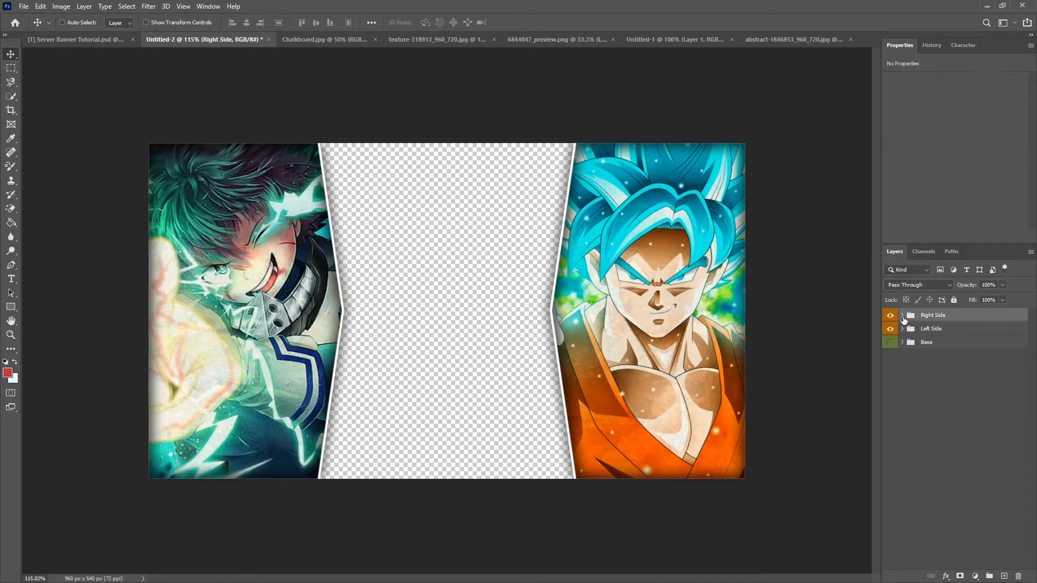
{"action": "left_click", "coordinate": [928, 344]}
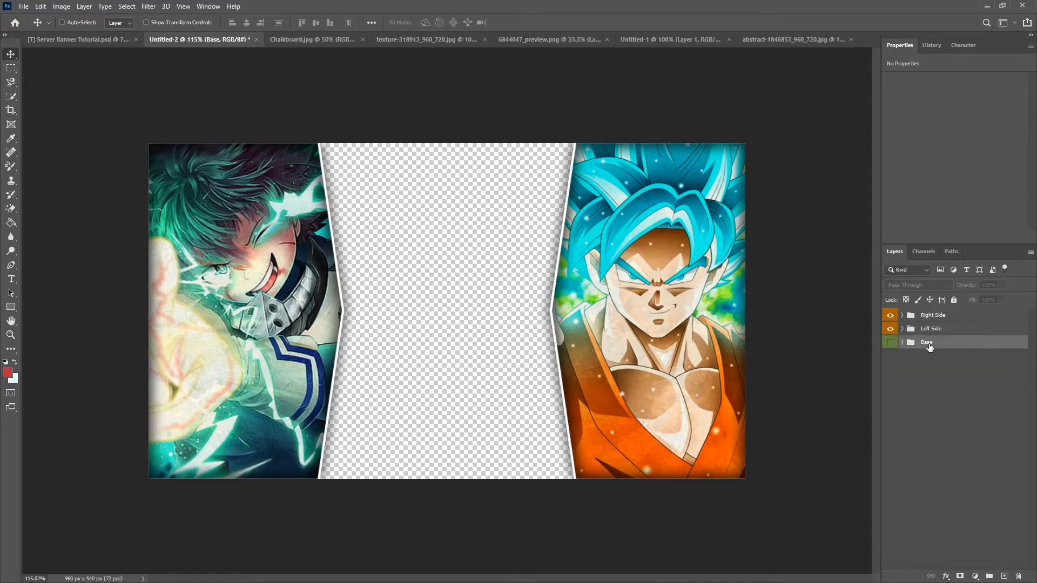
{"action": "left_click", "coordinate": [890, 342]}
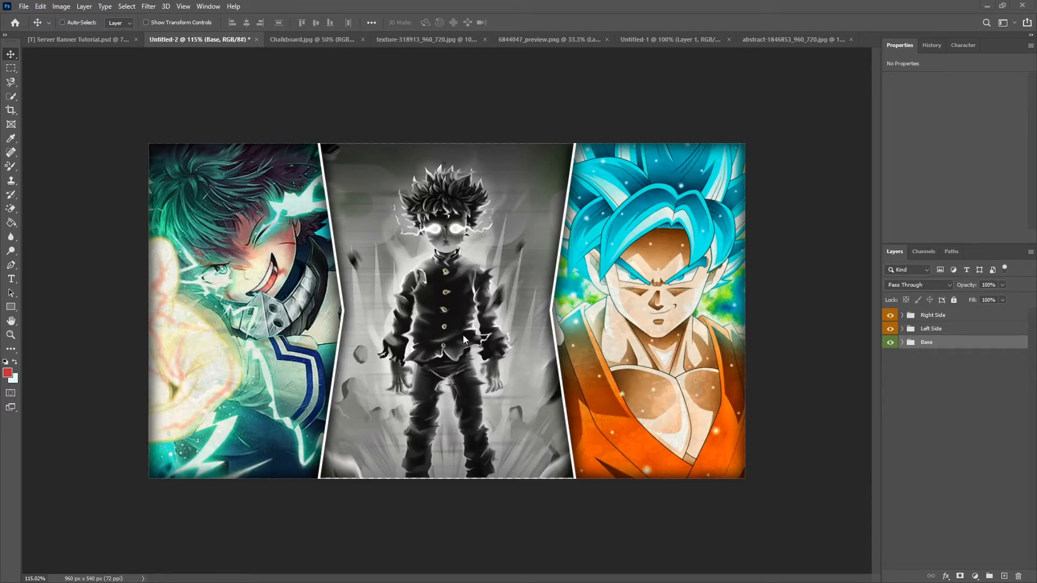
Reposition the Full Frame Model picture in the Base group to X -15 px, Y 1 px, centering the figure between the side sections.
{"action": "left_click", "coordinate": [902, 342]}
{"action": "left_click", "coordinate": [934, 357]}
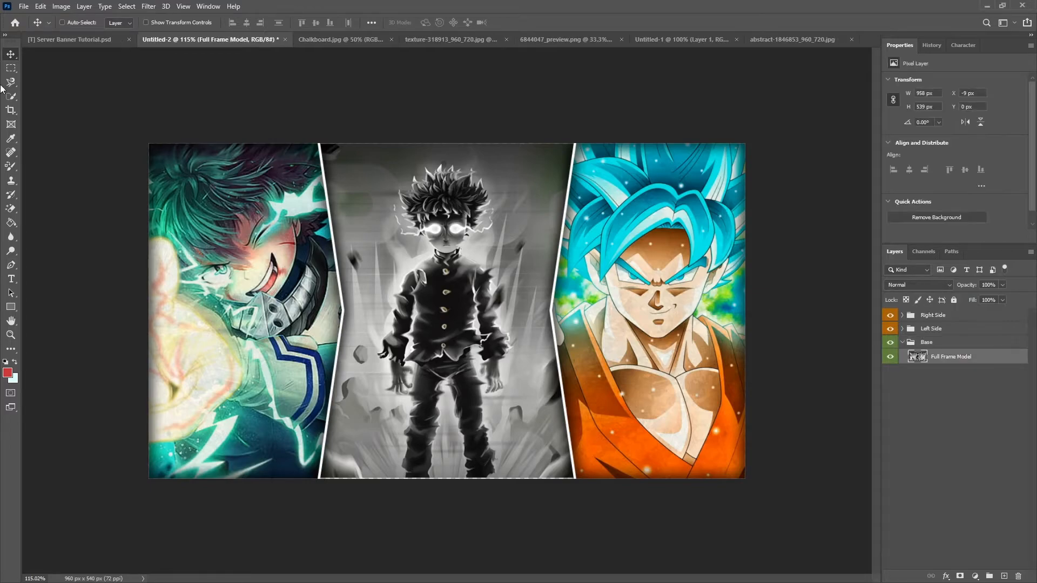
{"action": "left_click_drag", "start_coordinate": [452, 296], "coordinate": [448, 291]}
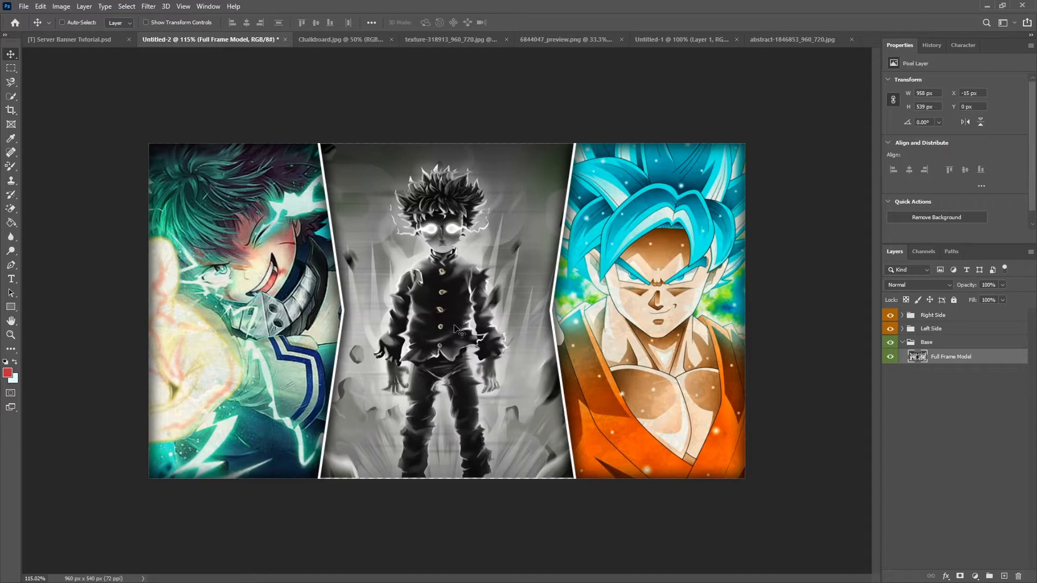
{"action": "left_click_drag", "start_coordinate": [443, 344], "coordinate": [442, 352]}
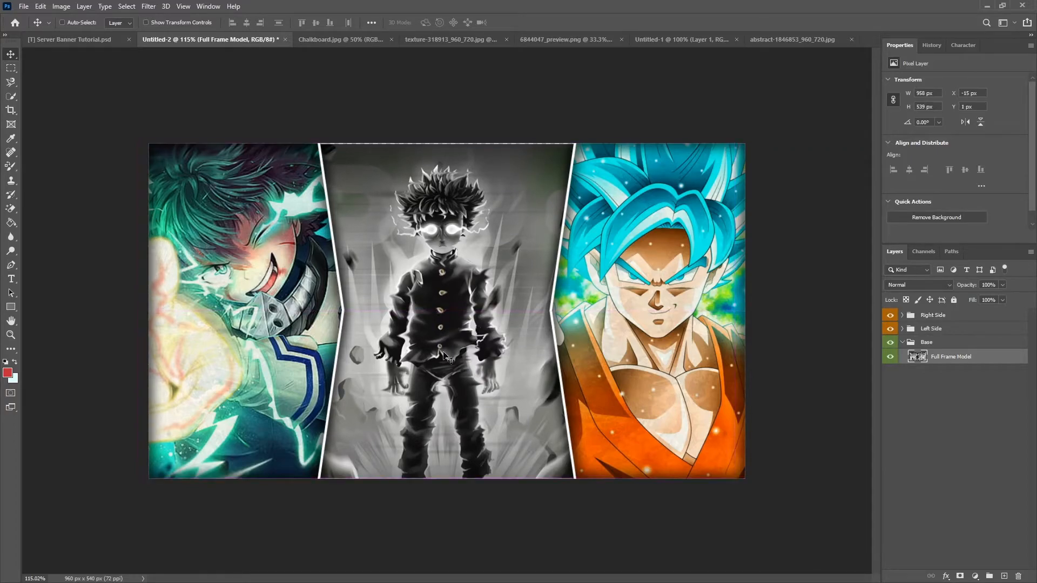
Apply a 3 px Field Blur to the Full Frame Model picture.
{"action": "left_click", "coordinate": [148, 6]}
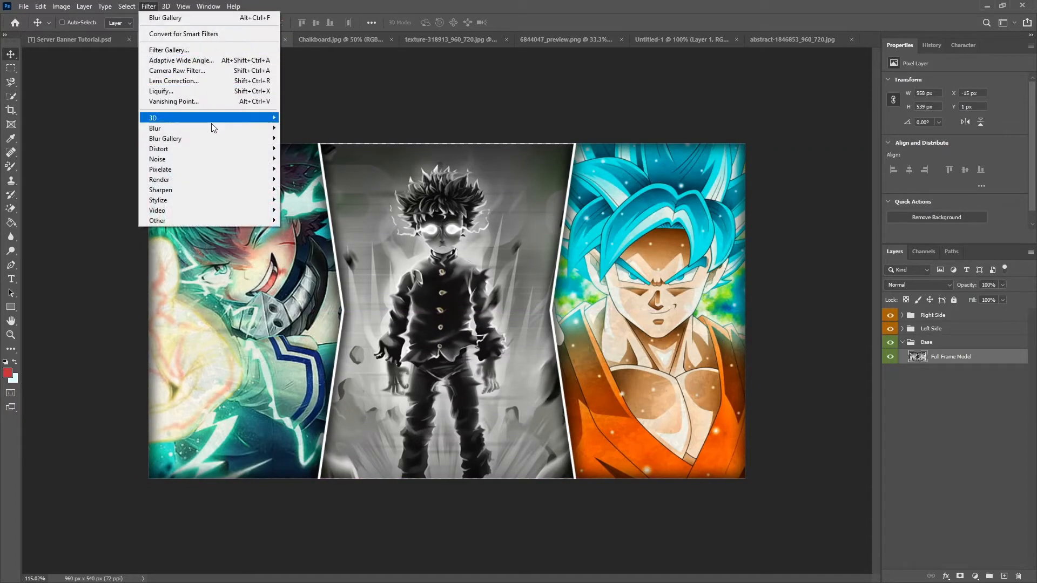
{"action": "mouse_move", "coordinate": [215, 139]}
{"action": "left_click", "coordinate": [303, 138]}
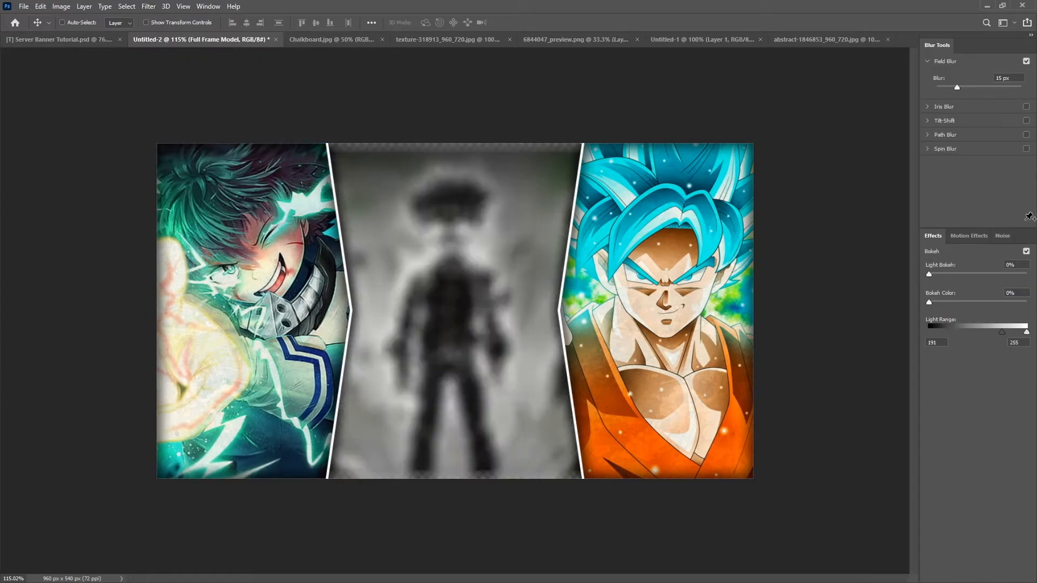
{"action": "type", "text": "3"}
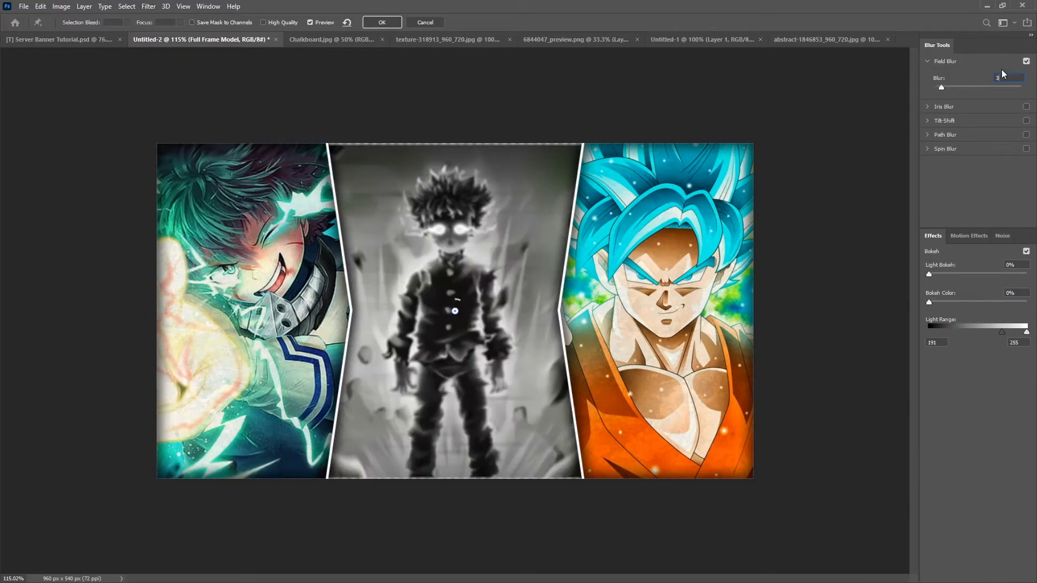
{"action": "left_click", "coordinate": [389, 21]}
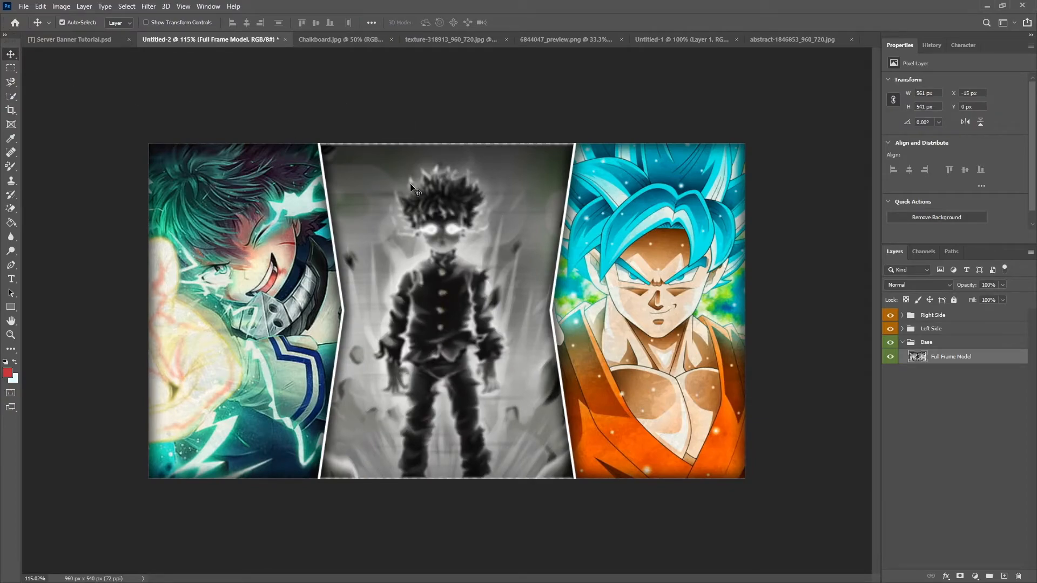
Scale the Full Frame Model picture to about 102.81% and place it at about X -27 px, Y -9 px, covering the canvas edges.
{"action": "key", "text": "ctrl+t"}
{"action": "left_click_drag", "start_coordinate": [738, 144], "coordinate": [751, 137]}
{"action": "left_click_drag", "start_coordinate": [572, 248], "coordinate": [565, 248]}
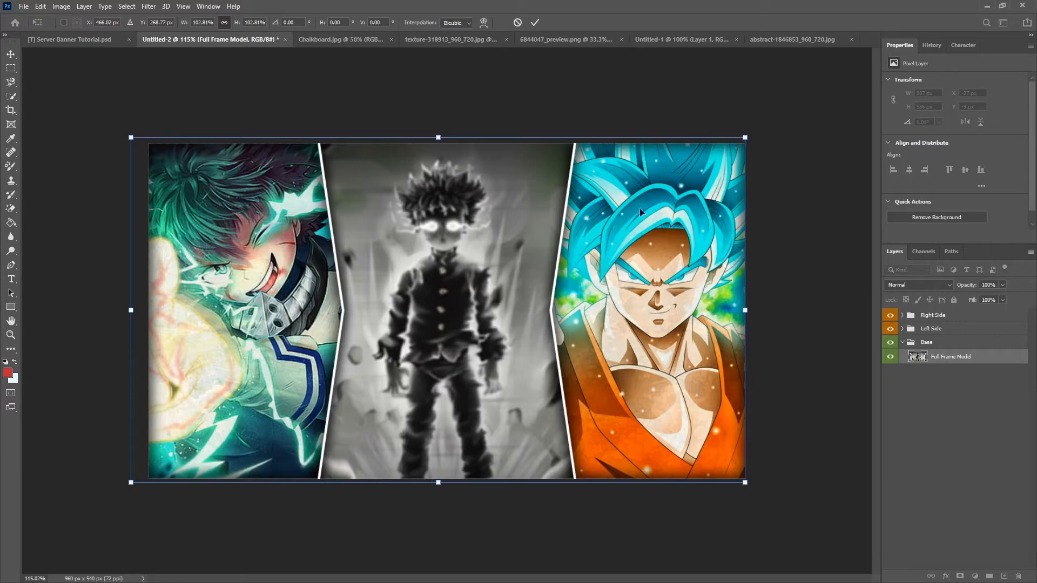
{"action": "left_click", "coordinate": [540, 22]}
{"action": "left_click_drag", "start_coordinate": [474, 299], "coordinate": [472, 303]}
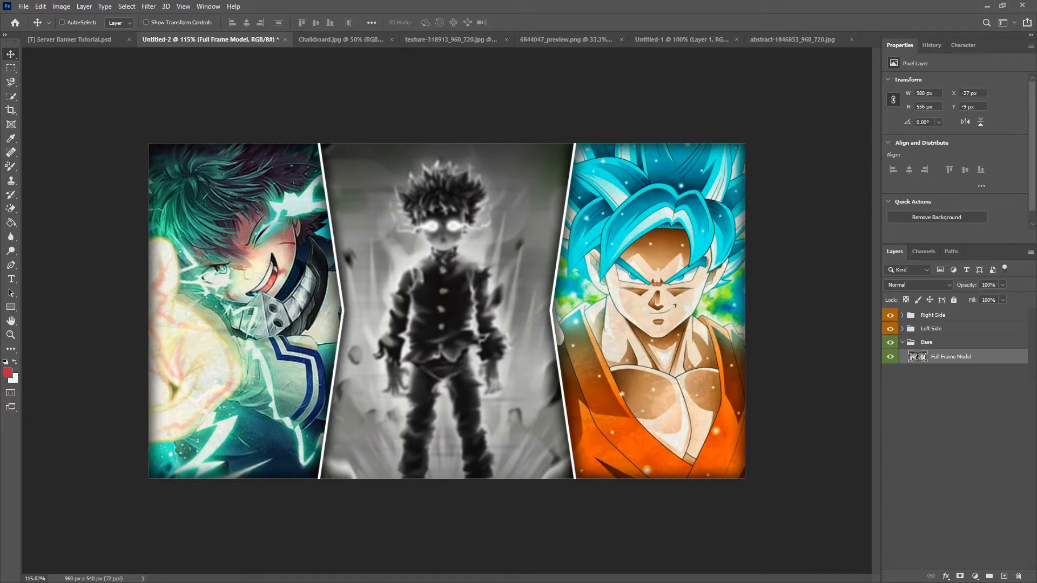
Give the Full Frame Model layer an Inner Shadow with 66% opacity, 29% choke and 21 px size.
{"action": "right_click", "coordinate": [952, 359]}
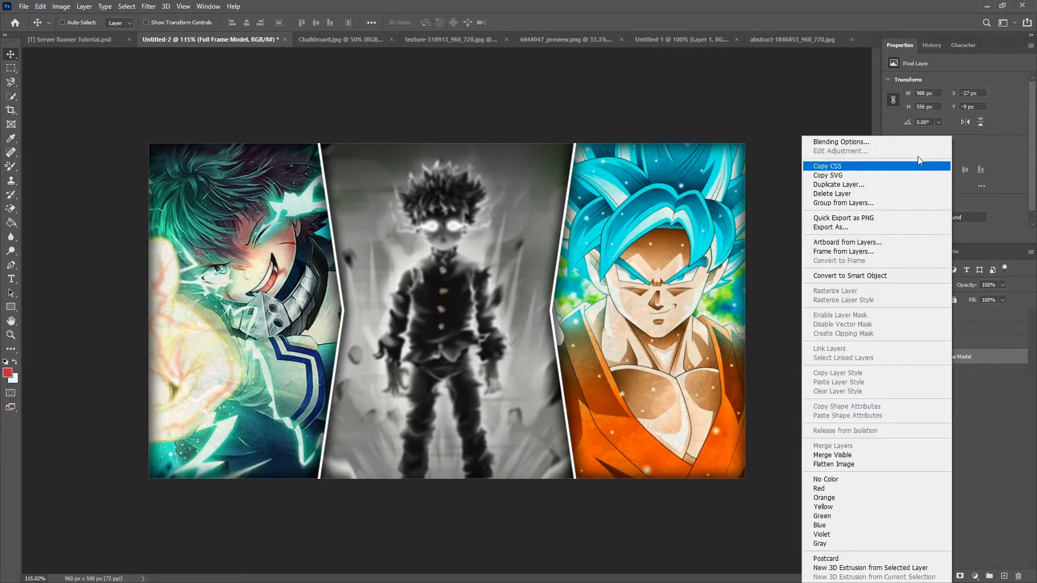
{"action": "left_click", "coordinate": [854, 144]}
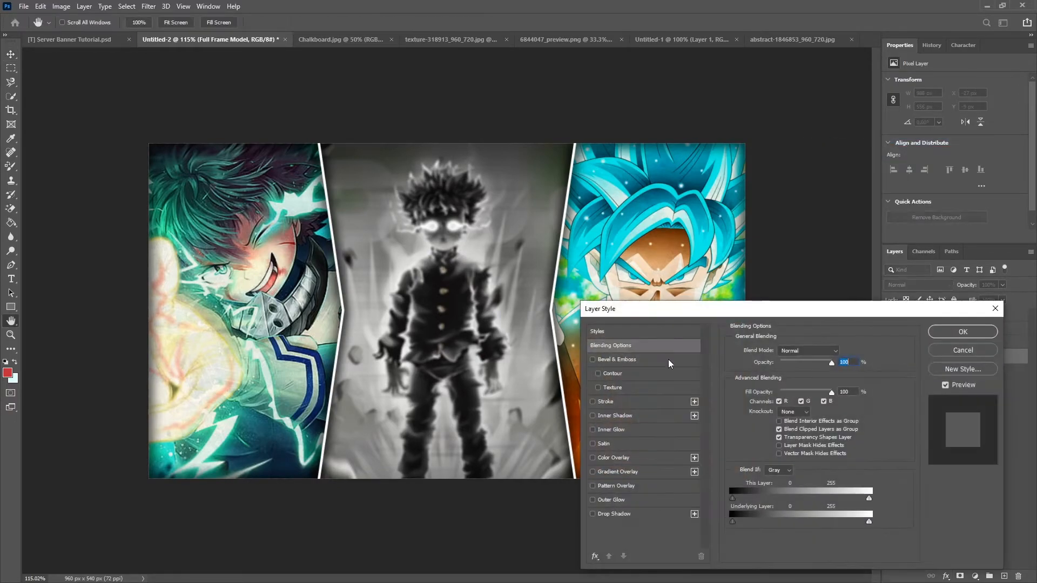
{"action": "left_click", "coordinate": [609, 416]}
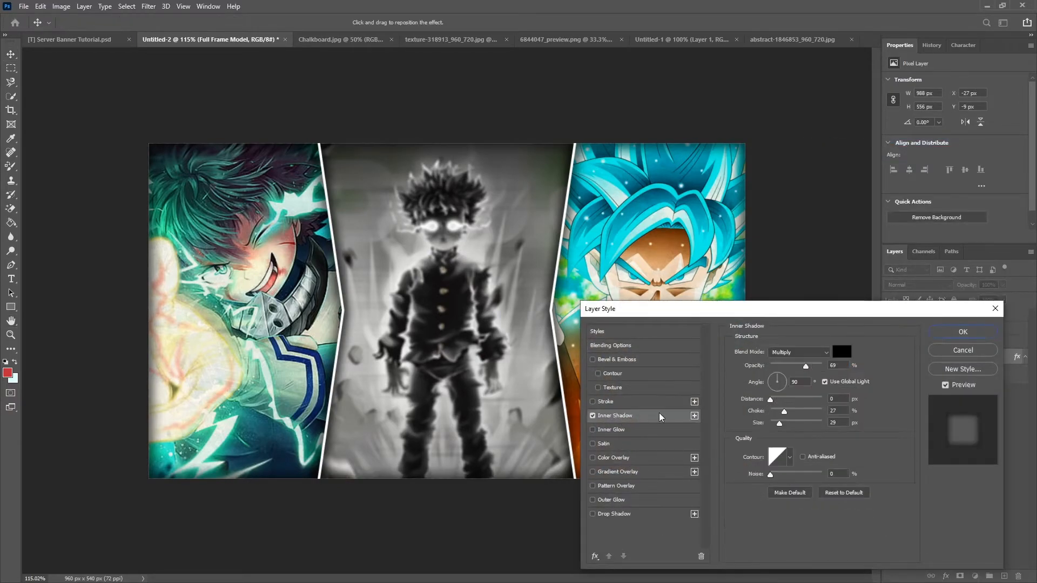
{"action": "type", "text": "66"}
{"action": "type", "text": "29"}
{"action": "left_click", "coordinate": [849, 423]}
{"action": "type", "text": "21"}
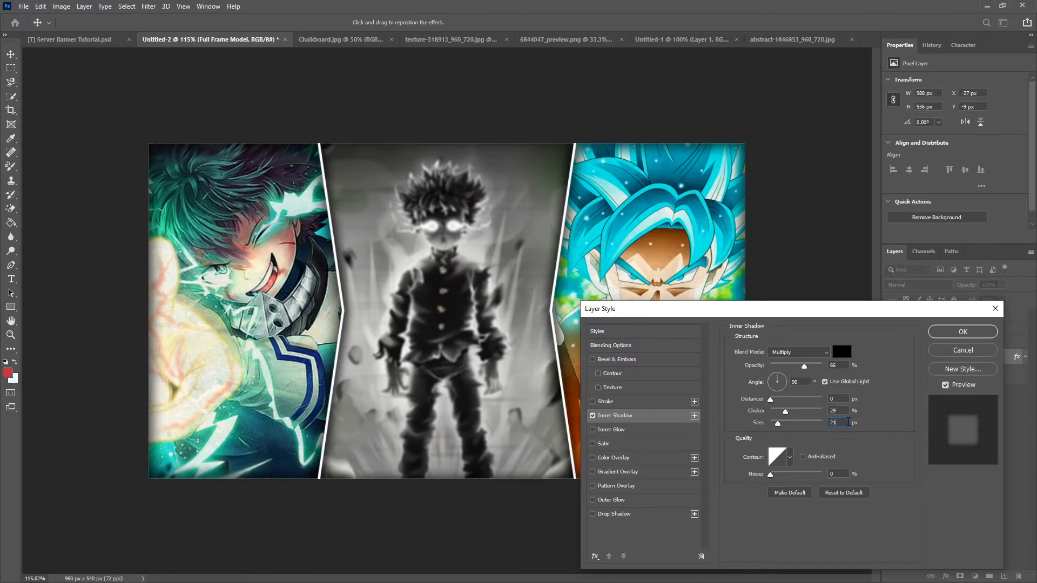
{"action": "left_click", "coordinate": [961, 337]}
Examine the whole banner at reduced sizes to judge how the three panels read.
{"action": "scroll", "coordinate": [675, 373], "scroll_direction": "down", "scroll_amount": 5}
{"action": "scroll", "coordinate": [675, 372], "scroll_direction": "up", "scroll_amount": 5}
{"action": "scroll", "coordinate": [446, 312], "scroll_direction": "down", "scroll_amount": 3}
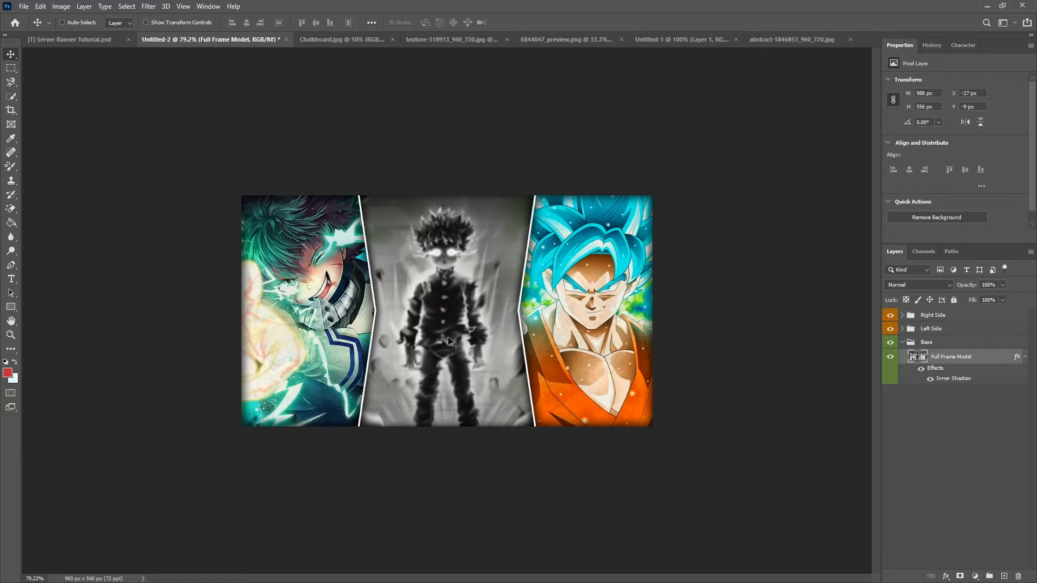
{"action": "scroll", "coordinate": [448, 339], "scroll_direction": "down", "scroll_amount": 4}
{"action": "scroll", "coordinate": [433, 344], "scroll_direction": "up", "scroll_amount": 2}
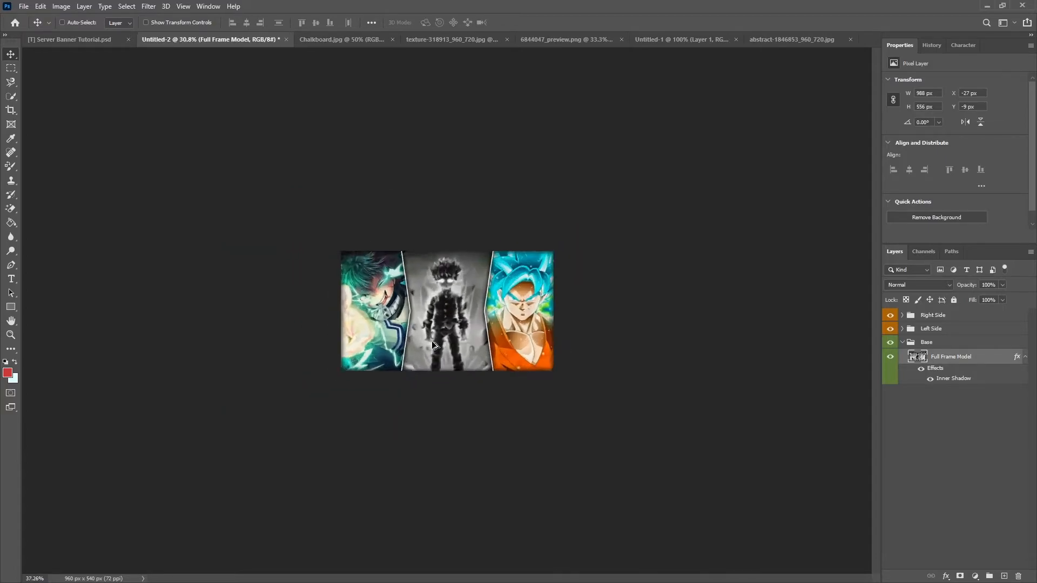
{"action": "scroll", "coordinate": [434, 344], "scroll_direction": "down", "scroll_amount": 1}
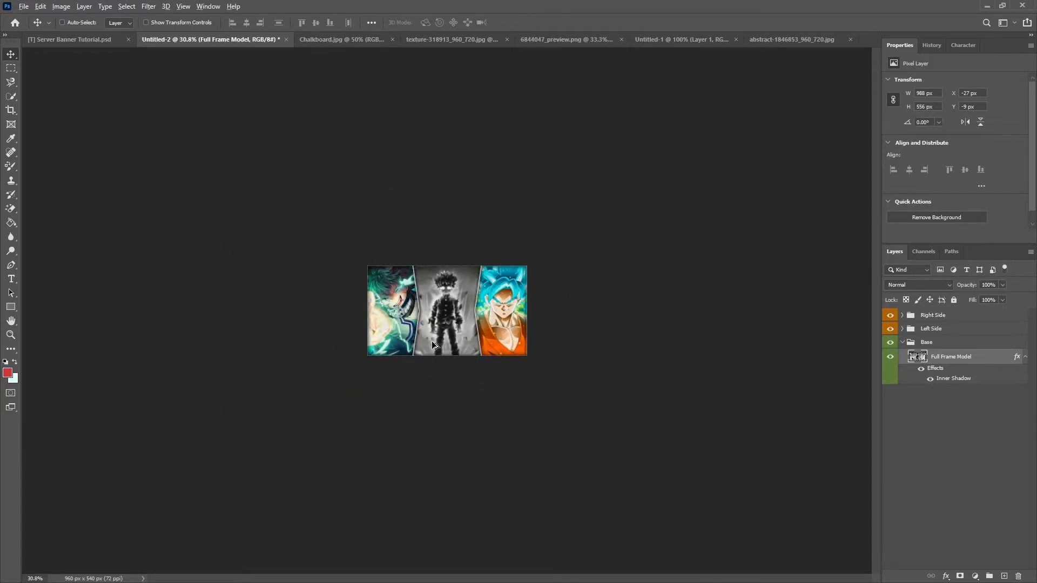
{"action": "scroll", "coordinate": [433, 342], "scroll_direction": "down", "scroll_amount": 2}
{"action": "scroll", "coordinate": [470, 379], "scroll_direction": "up", "scroll_amount": 2}
{"action": "scroll", "coordinate": [469, 378], "scroll_direction": "down", "scroll_amount": 1}
{"action": "scroll", "coordinate": [469, 378], "scroll_direction": "down", "scroll_amount": 1}
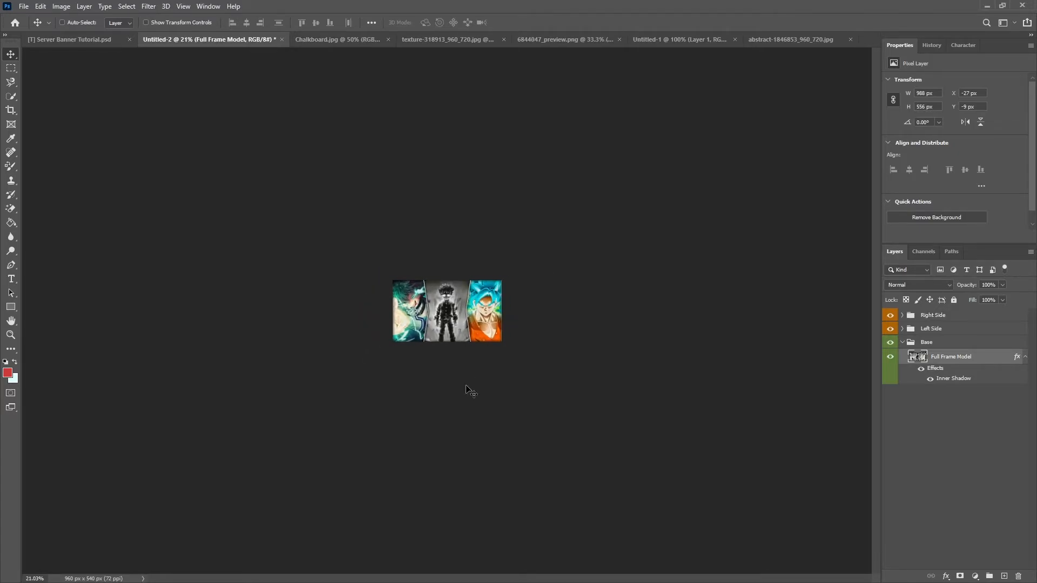
{"action": "scroll", "coordinate": [468, 387], "scroll_direction": "down", "scroll_amount": 1}
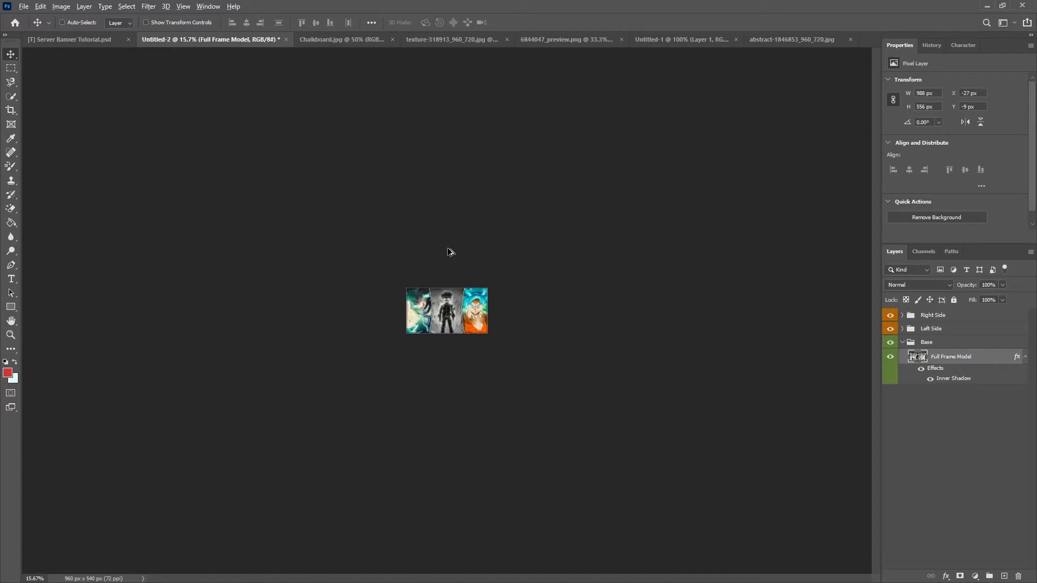
{"action": "scroll", "coordinate": [502, 350], "scroll_direction": "up", "scroll_amount": 3}
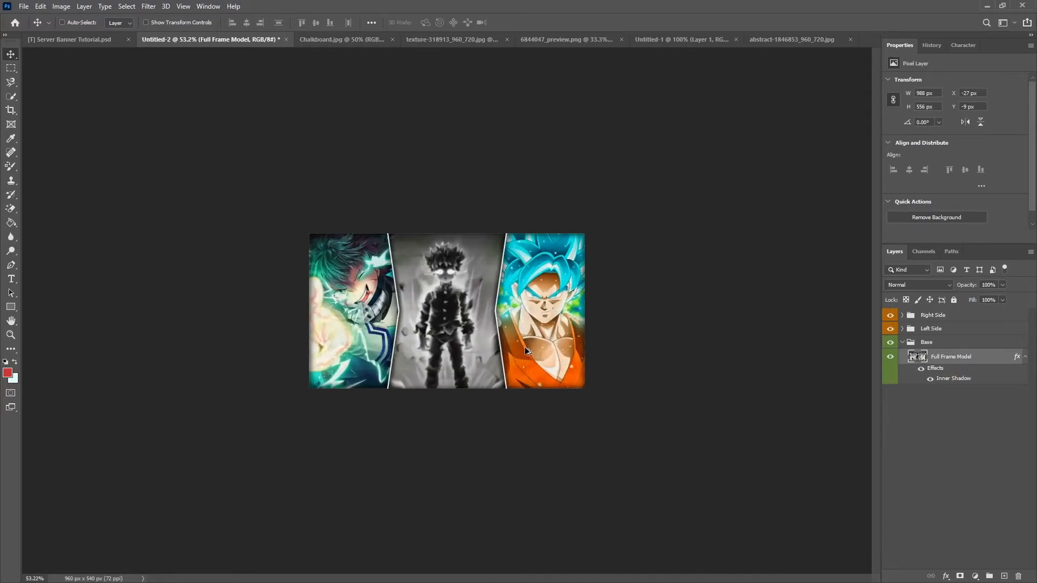
{"action": "scroll", "coordinate": [524, 351], "scroll_direction": "up", "scroll_amount": 2}
Put a new empty layer in a group named Dark Section beneath Full Frame Model inside the Base group, and hide Full Frame Model.
{"action": "left_click", "coordinate": [1024, 357]}
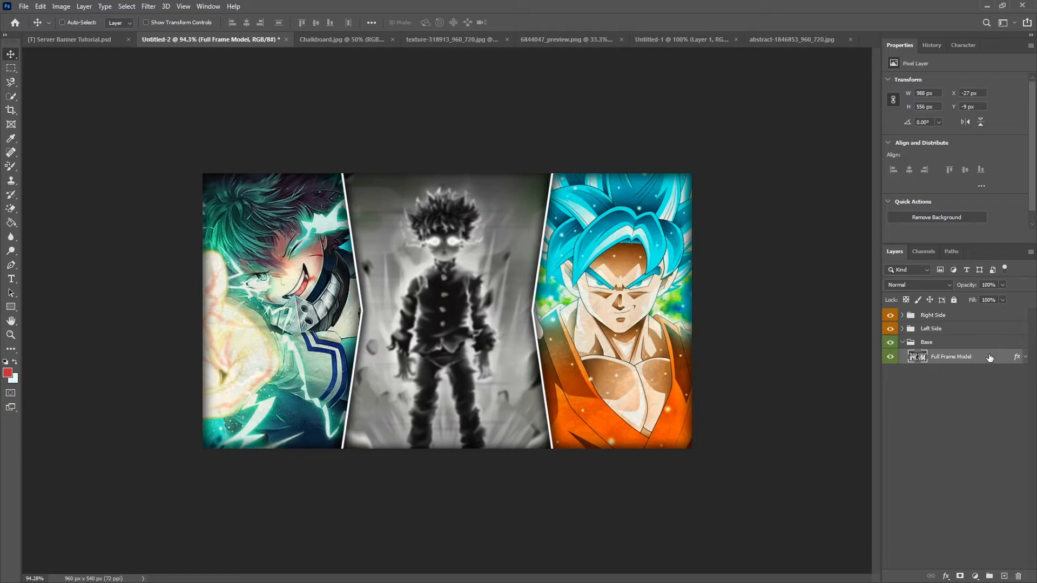
{"action": "left_click", "coordinate": [1004, 575]}
{"action": "left_click_drag", "start_coordinate": [935, 353], "coordinate": [925, 437]}
{"action": "key", "text": "ctrl+g"}
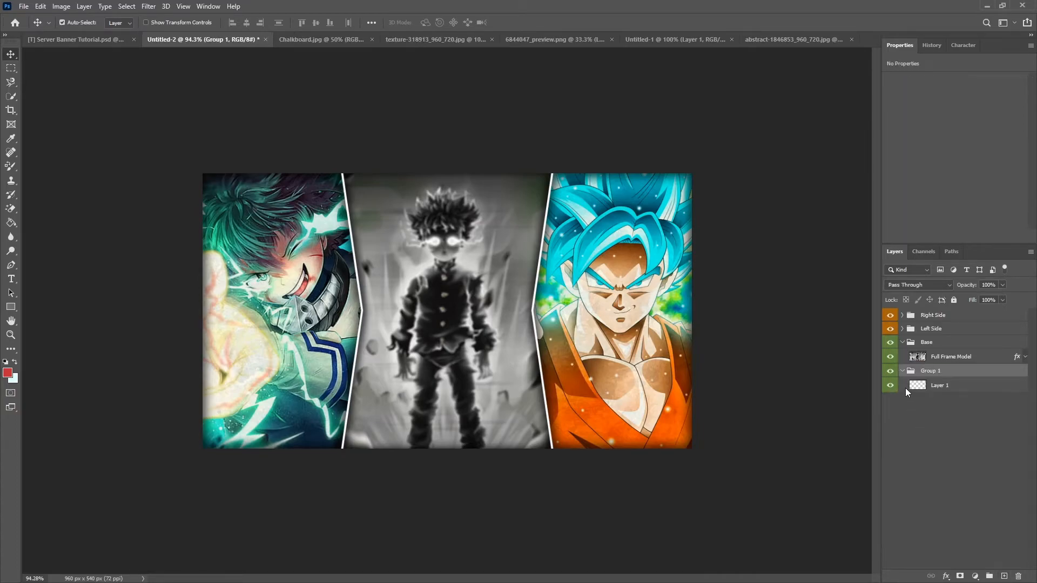
{"action": "double_click", "coordinate": [933, 372]}
{"action": "type", "text": "Dark Section"}
{"action": "key", "text": "Return"}
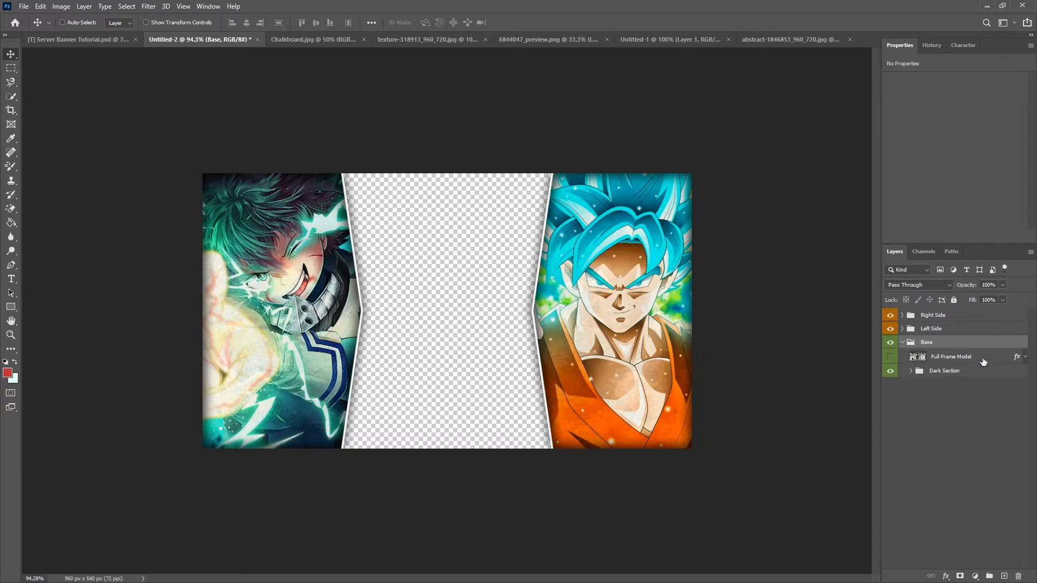
Fill the empty layer in the Dark Section group with dark gray #313131 using the Paint Bucket tool.
{"action": "key", "text": "d"}
{"action": "left_click", "coordinate": [912, 372]}
{"action": "left_click", "coordinate": [911, 372]}
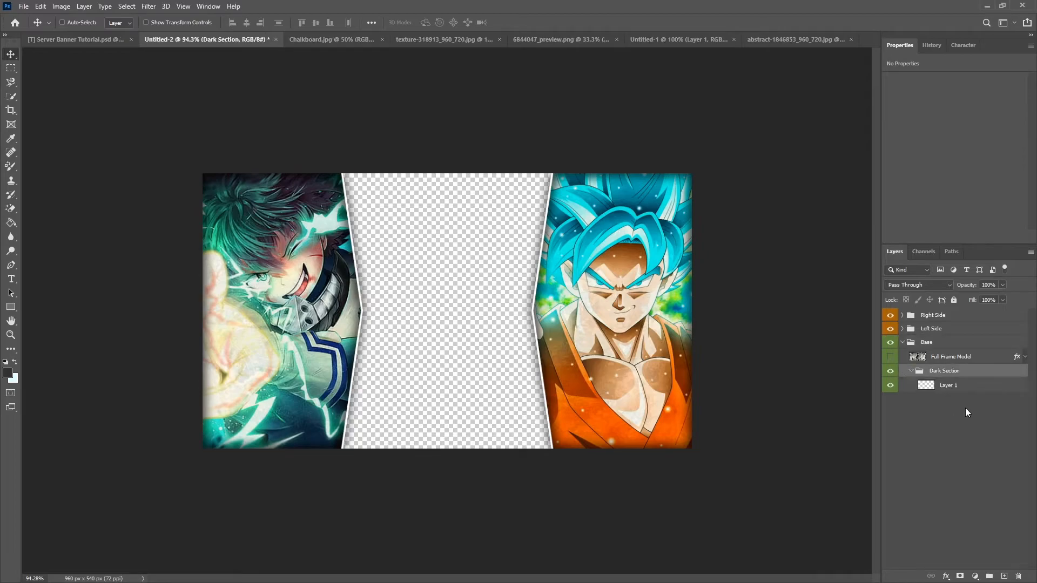
{"action": "left_click", "coordinate": [969, 388]}
{"action": "left_click", "coordinate": [8, 372]}
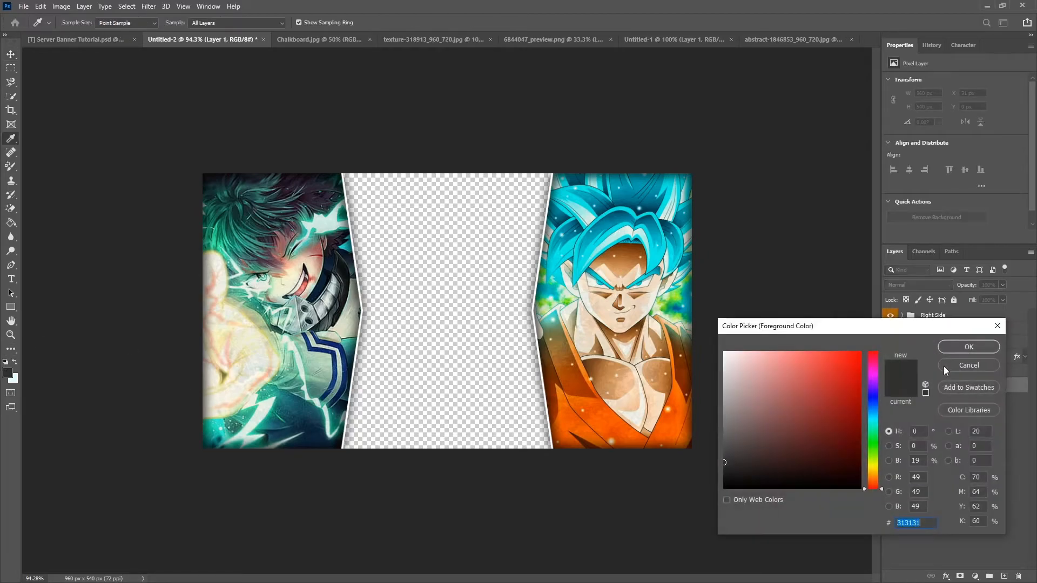
{"action": "left_click", "coordinate": [935, 524]}
{"action": "left_click", "coordinate": [964, 352]}
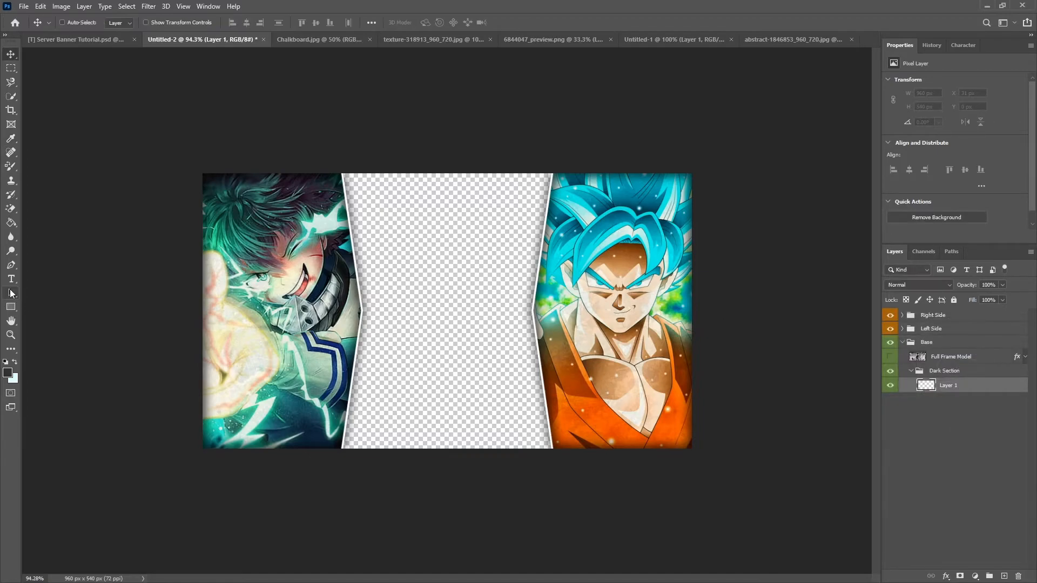
{"action": "left_click", "coordinate": [12, 223]}
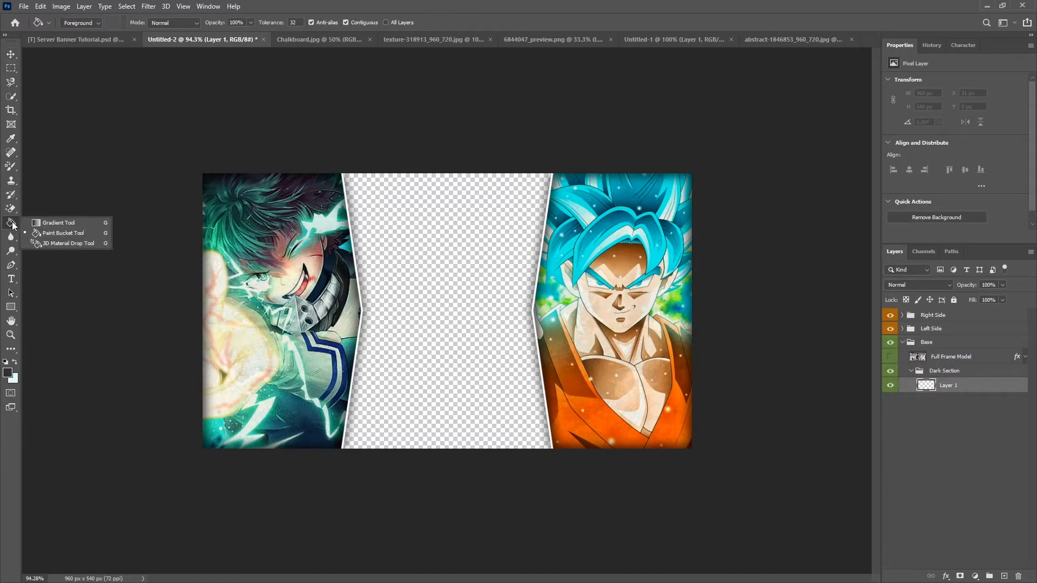
{"action": "left_click", "coordinate": [443, 231]}
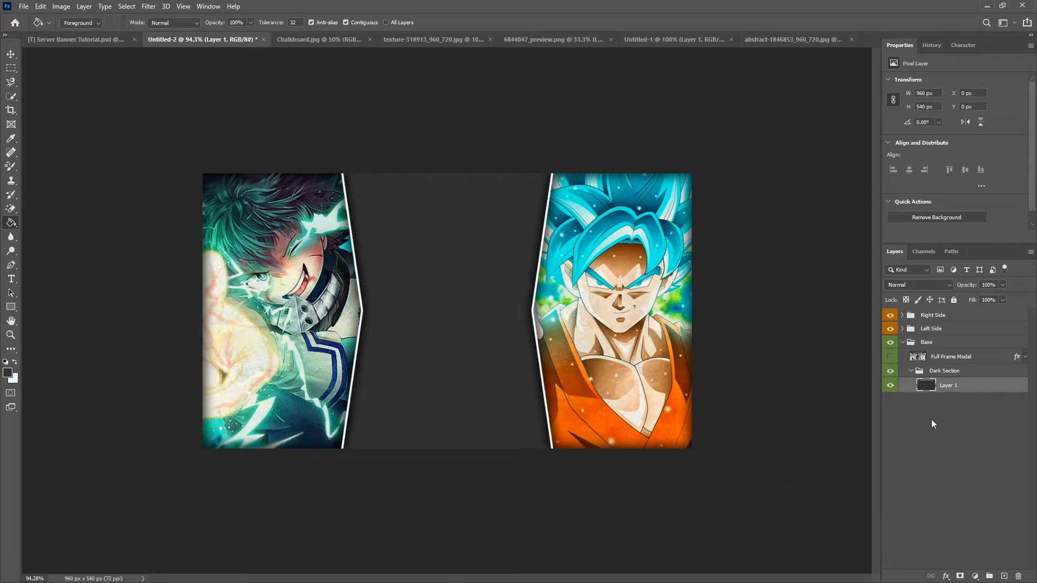
Add an Inner Shadow at 100% opacity to the dark gray layer in the Dark Section group.
{"action": "right_click", "coordinate": [942, 385]}
{"action": "left_click", "coordinate": [842, 143]}
{"action": "left_click", "coordinate": [615, 415]}
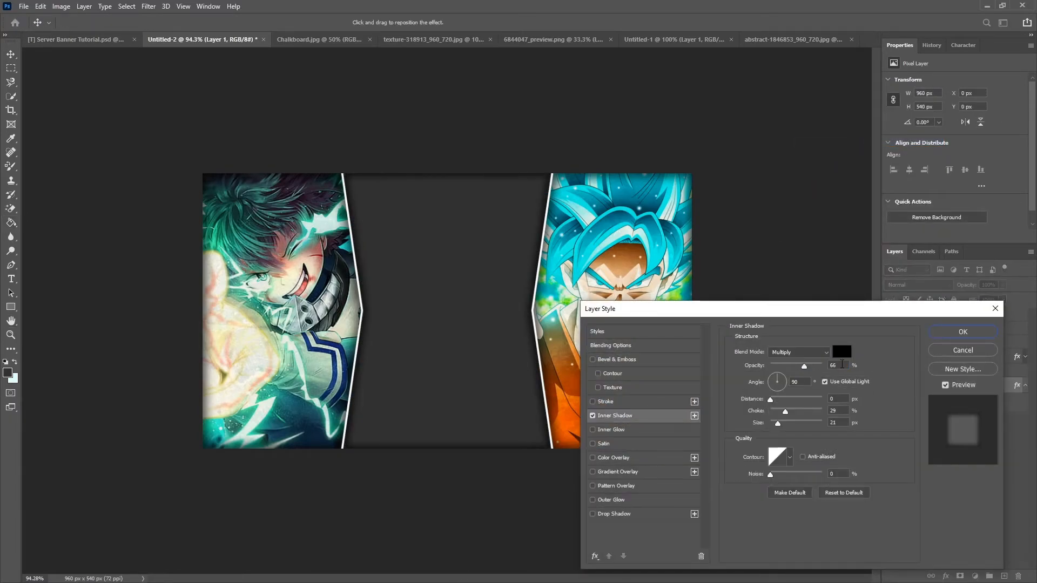
{"action": "type", "text": "100"}
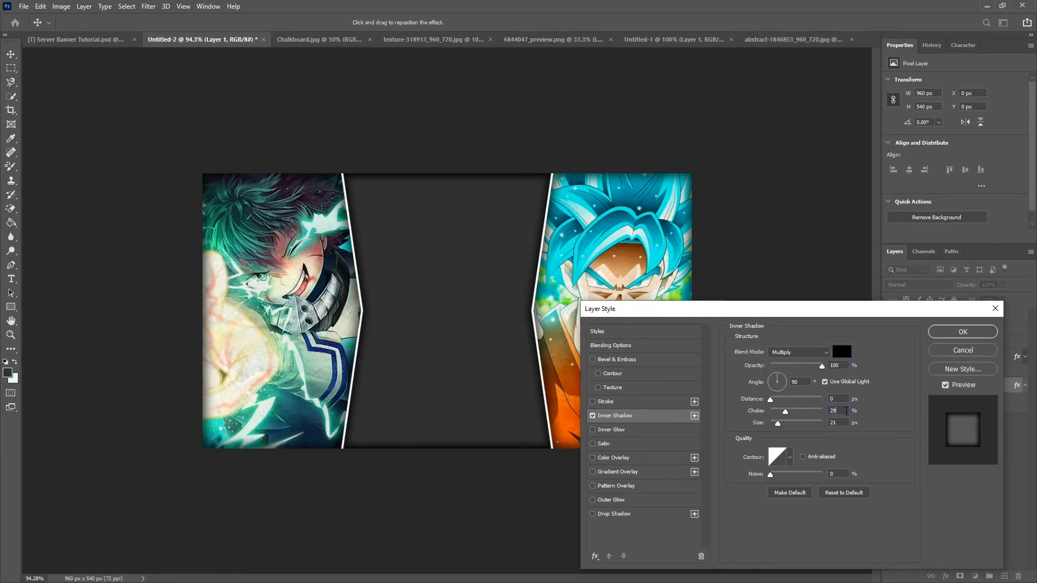
{"action": "type", "text": "23"}
{"action": "left_click", "coordinate": [951, 334]}
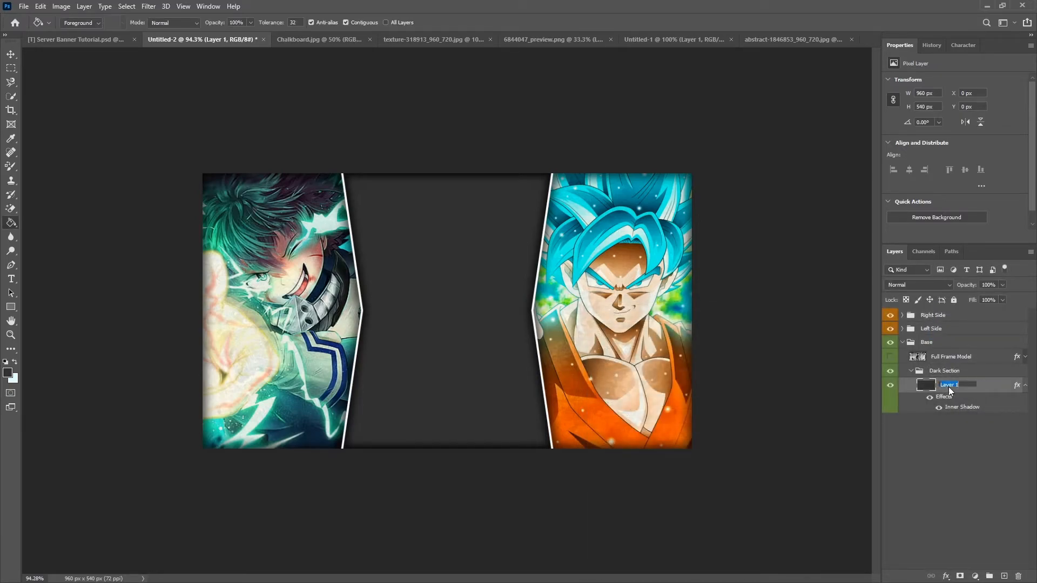
Rename the dark gray layer as Base and collapse its effects list.
{"action": "type", "text": "Base"}
{"action": "key", "text": "Return"}
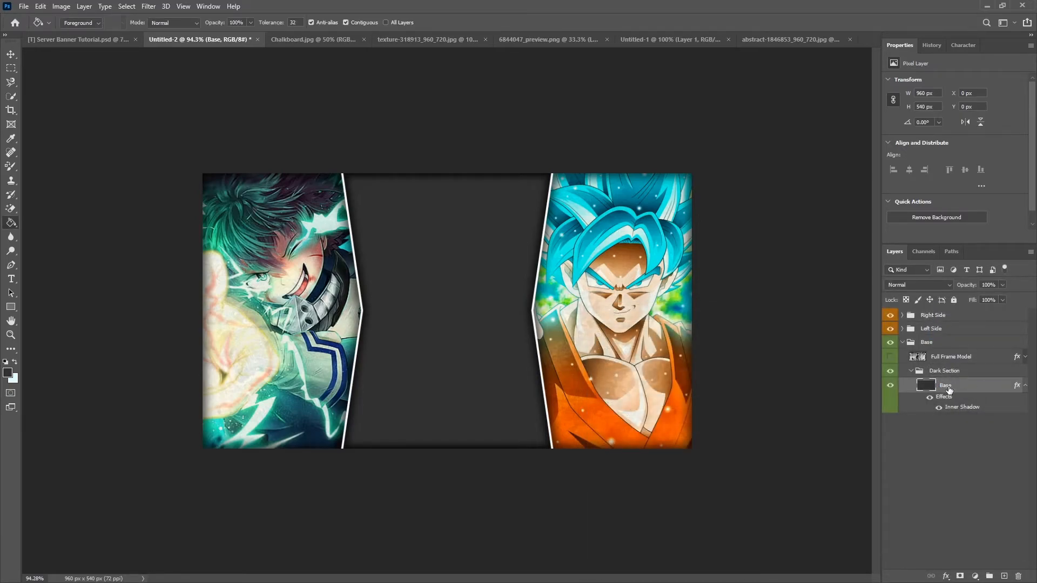
{"action": "left_click", "coordinate": [1025, 385]}
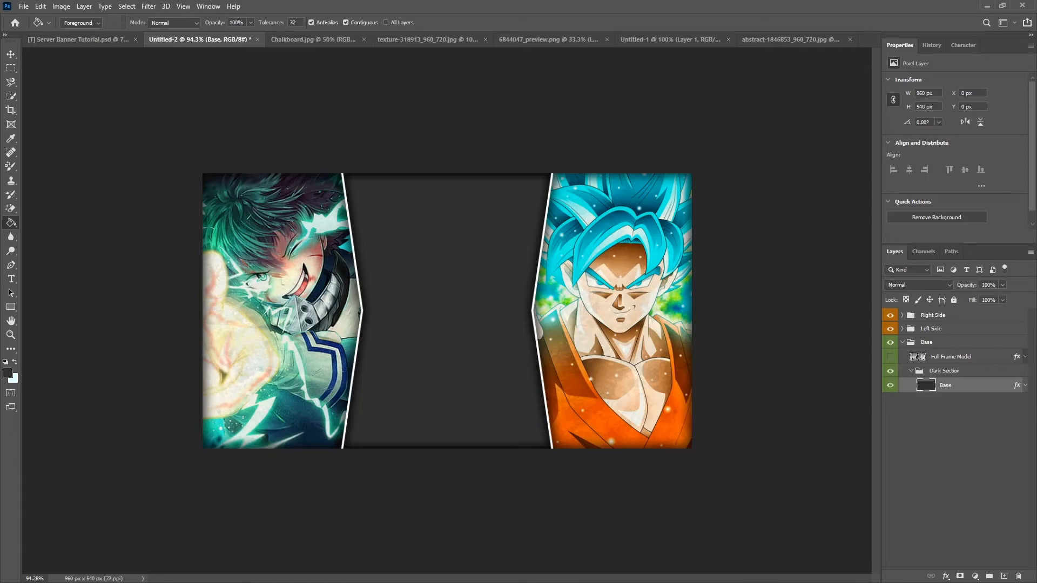
Copy the hexagon pattern from the Untitled-1 document into the banner, above the Base layer in the Dark Section group.
{"action": "left_click", "coordinate": [642, 42]}
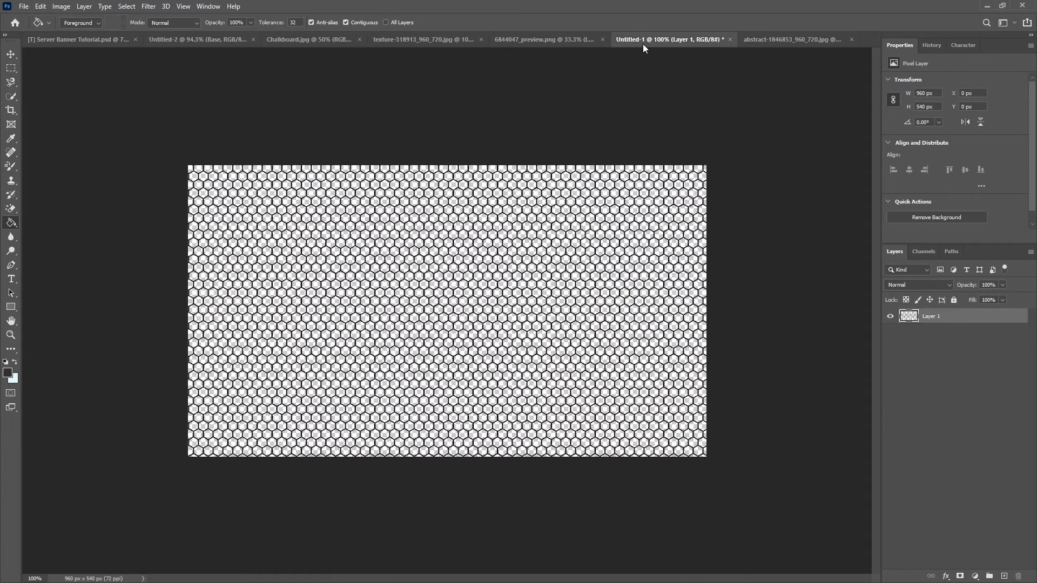
{"action": "left_click", "coordinate": [11, 54]}
{"action": "left_click_drag", "start_coordinate": [274, 167], "coordinate": [439, 309]}
Set the hexagon pattern layer to Soft Light blending at 45% opacity.
{"action": "left_click", "coordinate": [929, 283]}
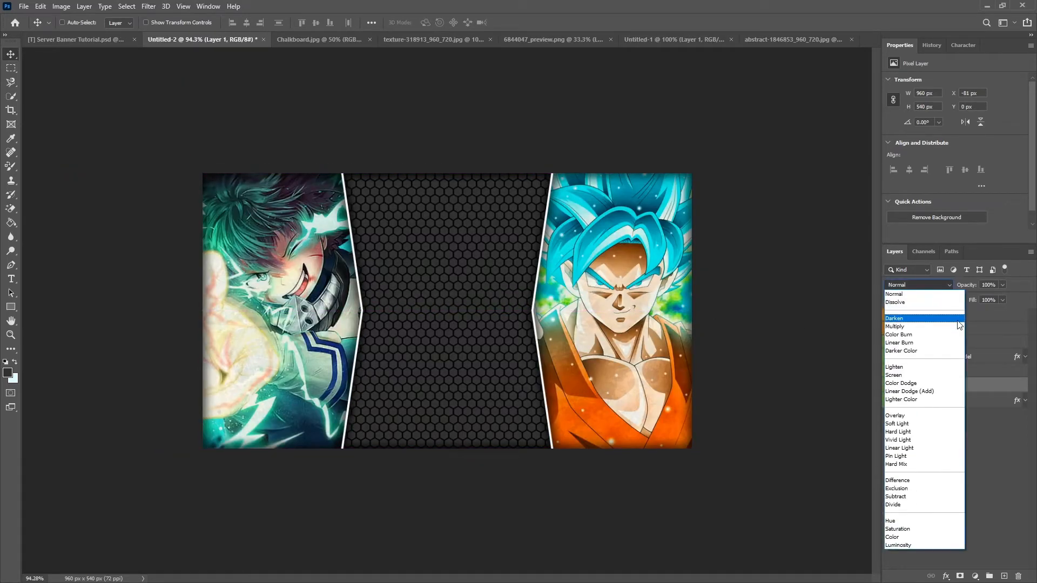
{"action": "left_click", "coordinate": [907, 424]}
{"action": "left_click", "coordinate": [997, 286]}
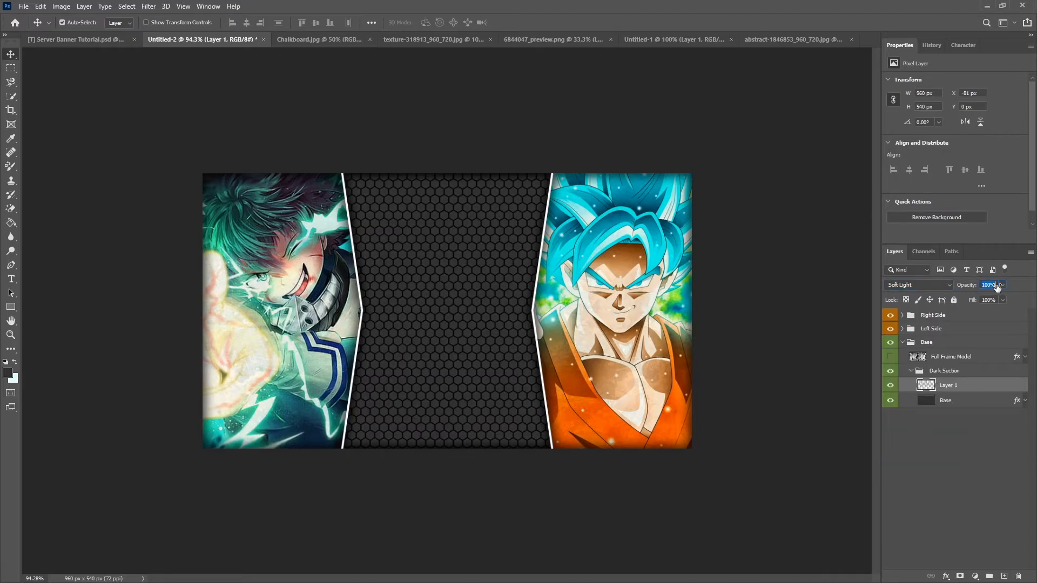
{"action": "type", "text": "45"}
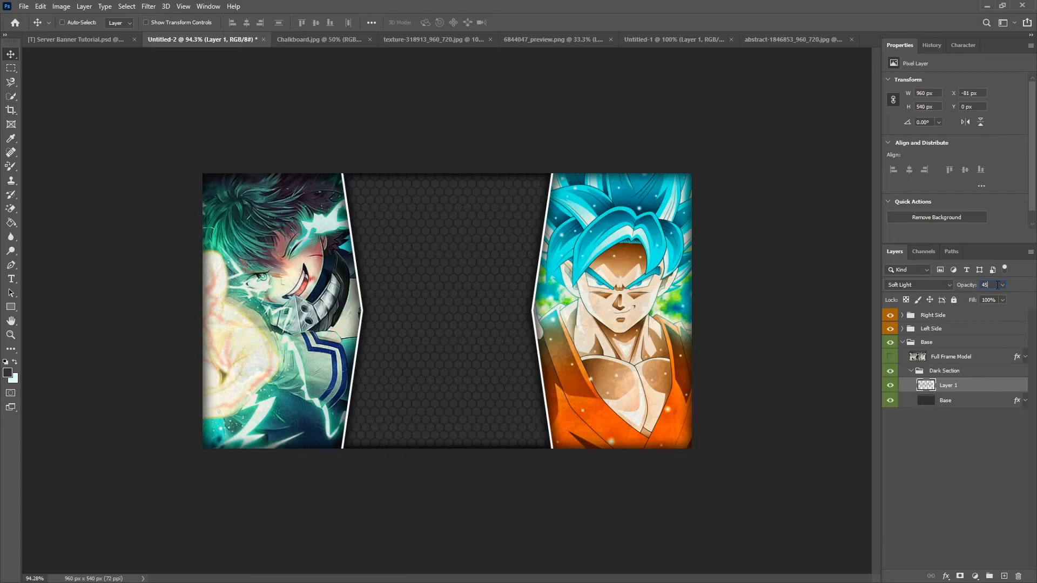
Copy the gray texture-318913_960_720.jpg image and Chalkboard.jpg into the banner, stacked above the hexagon layer in that order.
{"action": "left_click", "coordinate": [556, 41]}
{"action": "left_click", "coordinate": [681, 40]}
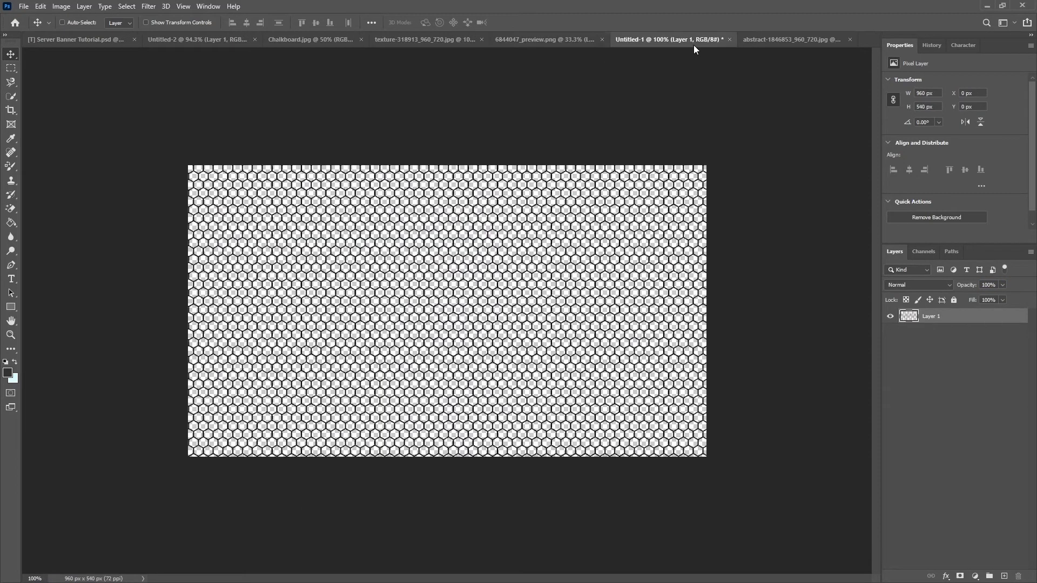
{"action": "left_click", "coordinate": [842, 45]}
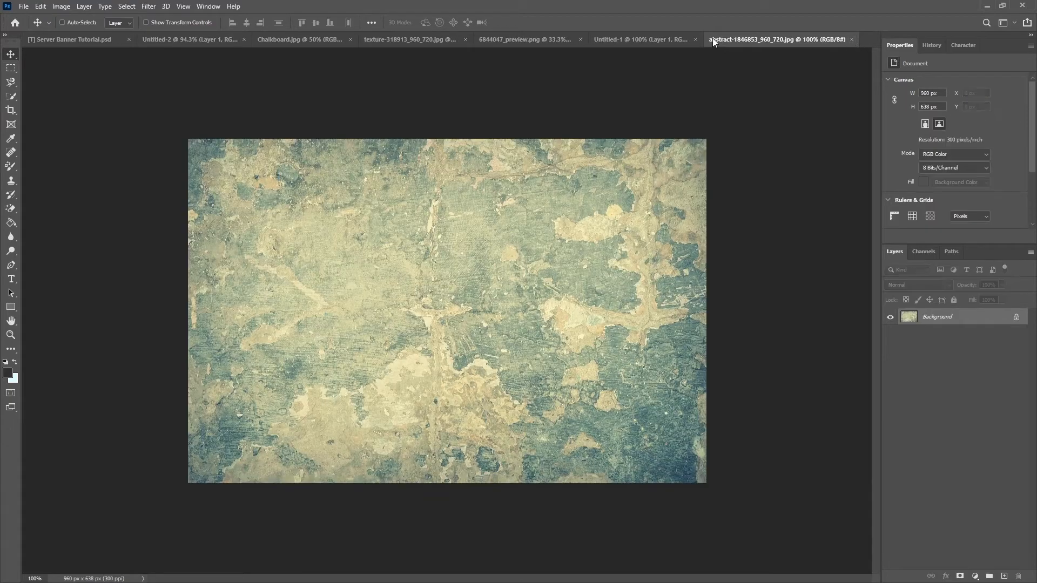
{"action": "left_click", "coordinate": [404, 42]}
{"action": "left_click_drag", "start_coordinate": [406, 210], "coordinate": [446, 329]}
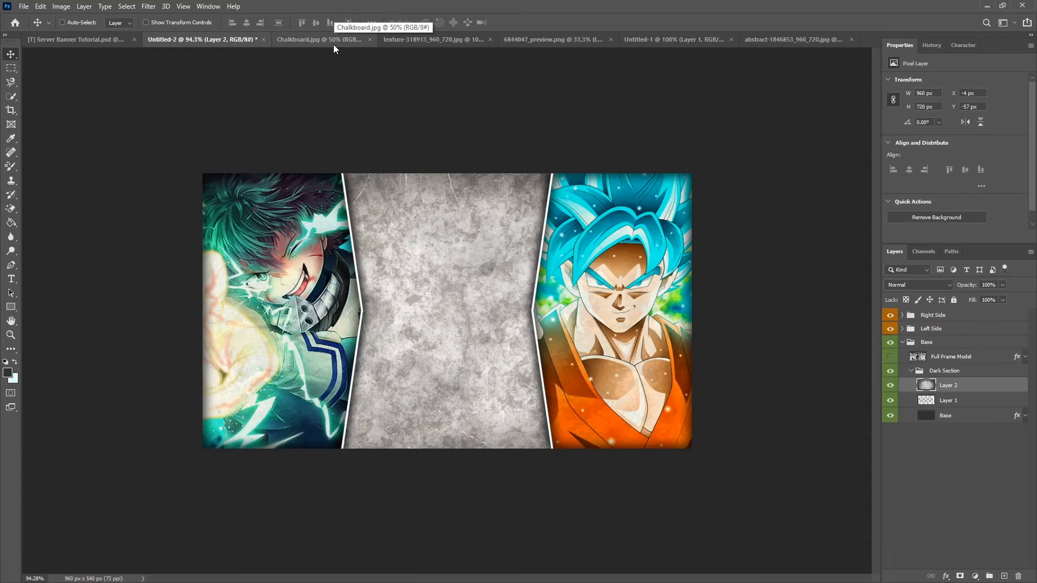
{"action": "left_click", "coordinate": [334, 42]}
{"action": "left_click_drag", "start_coordinate": [547, 186], "coordinate": [491, 359]}
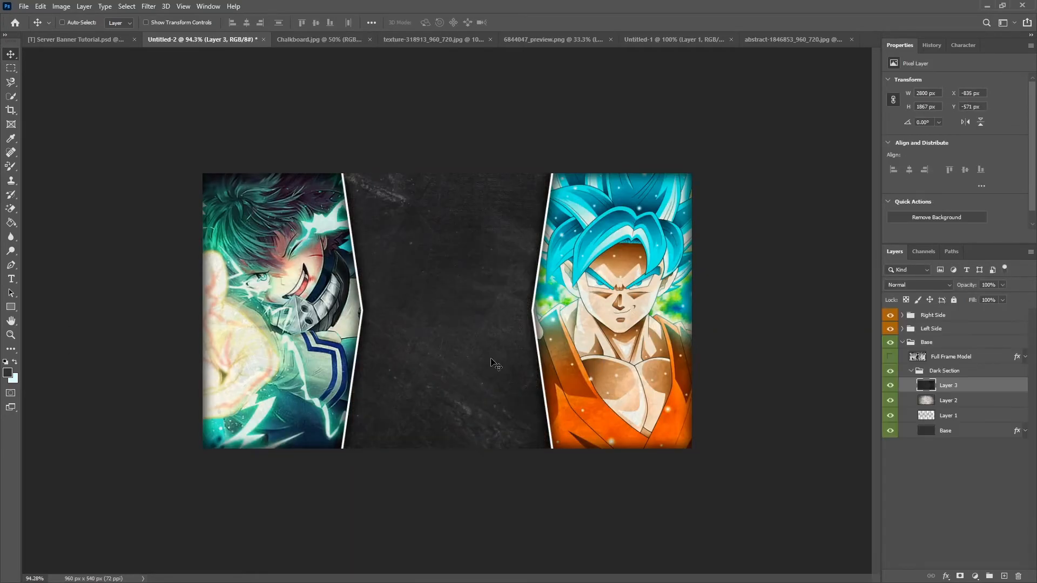
Clip the chalkboard, gray texture and hexagon layers to the Base layer of the Dark Section group.
{"action": "left_click", "coordinate": [965, 393], "text": "alt"}
{"action": "left_click", "coordinate": [960, 405], "text": "alt"}
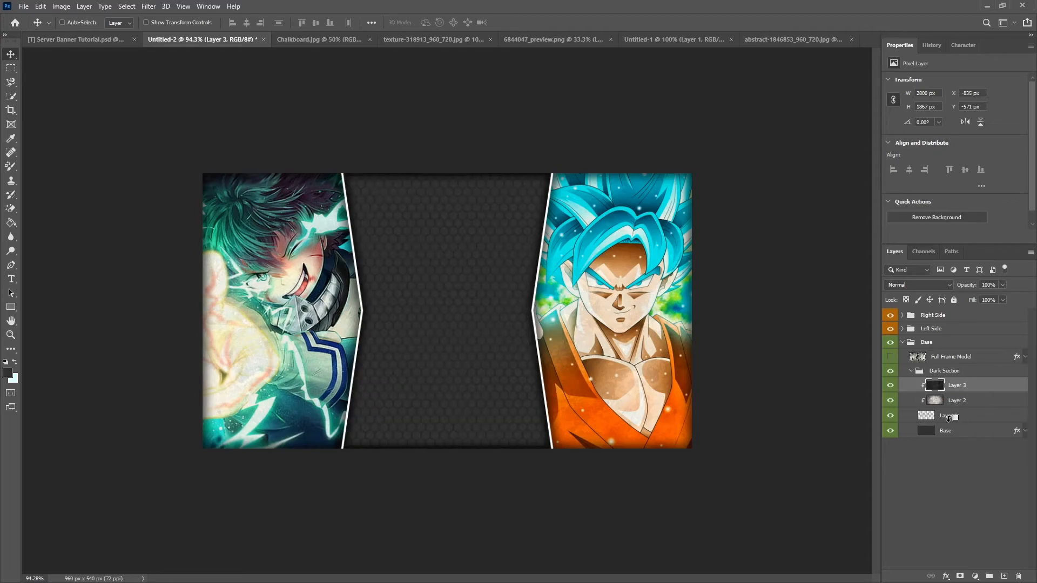
{"action": "left_click", "coordinate": [949, 416], "text": "alt"}
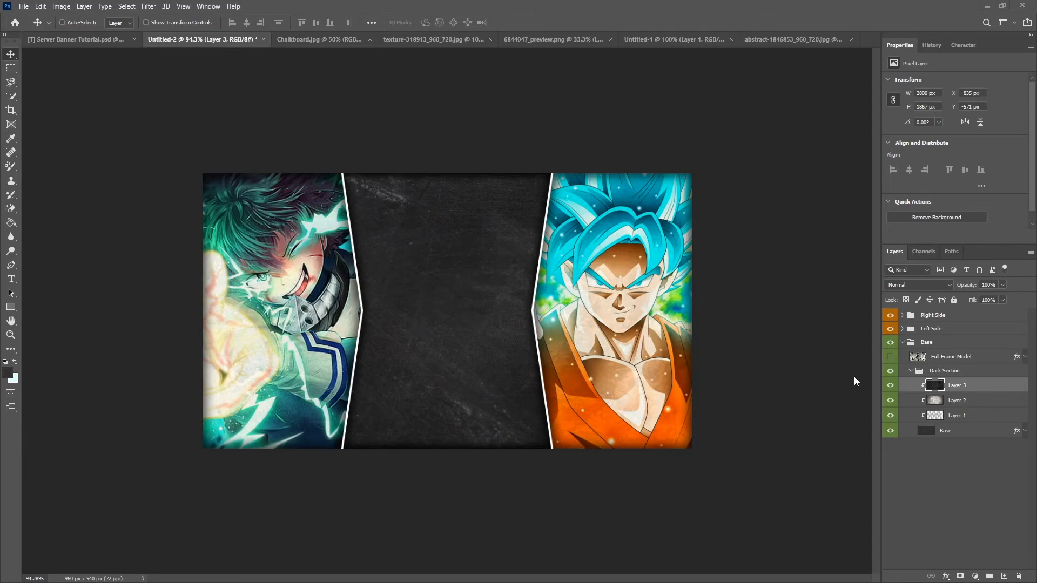
Hide the chalkboard layer and set the gray texture layer to Overlay blending at 60% opacity.
{"action": "key", "text": "alt+bracketleft"}
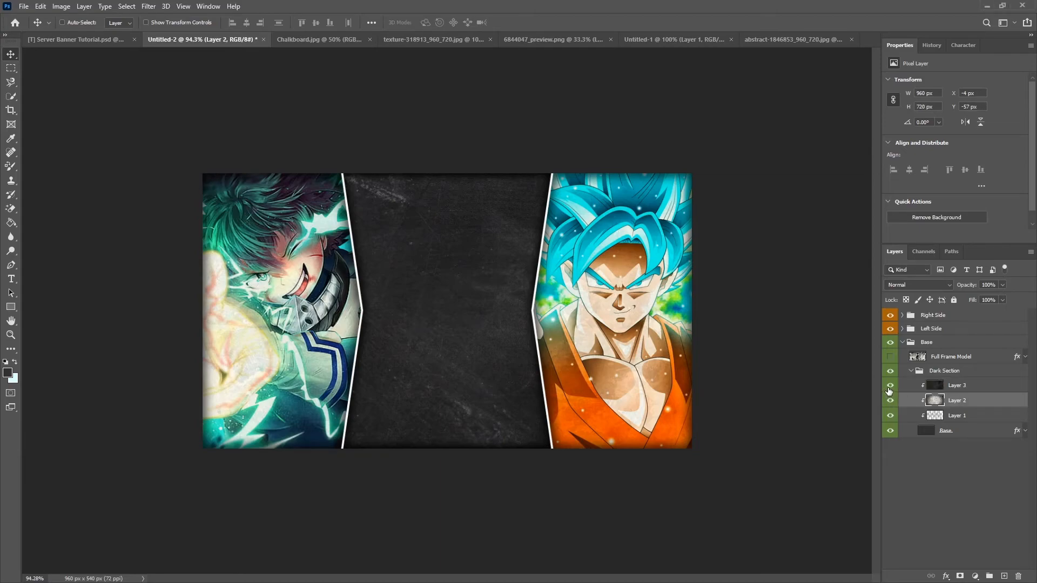
{"action": "left_click", "coordinate": [890, 385]}
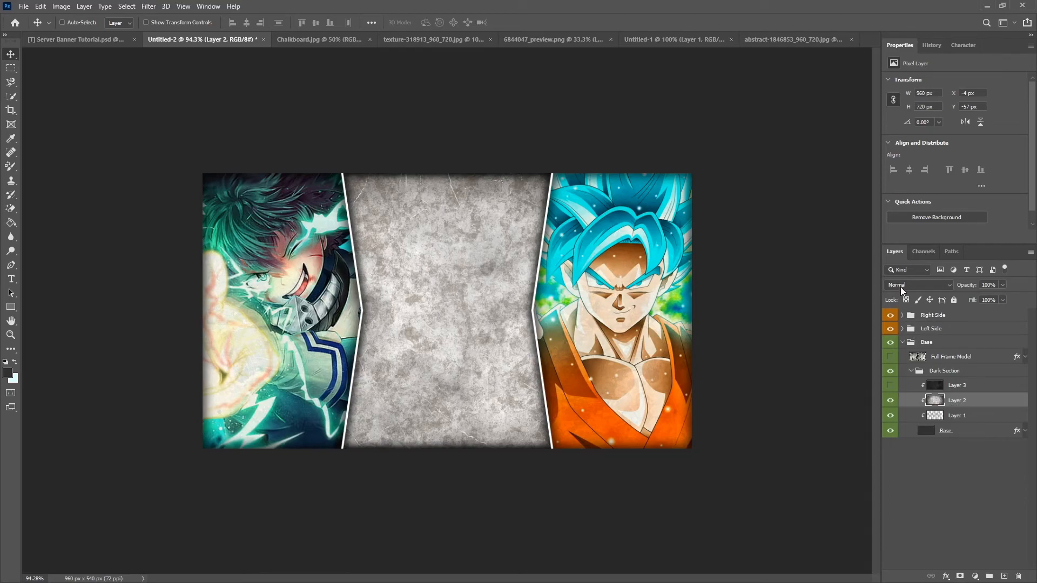
{"action": "left_click", "coordinate": [899, 287]}
{"action": "left_click", "coordinate": [913, 418]}
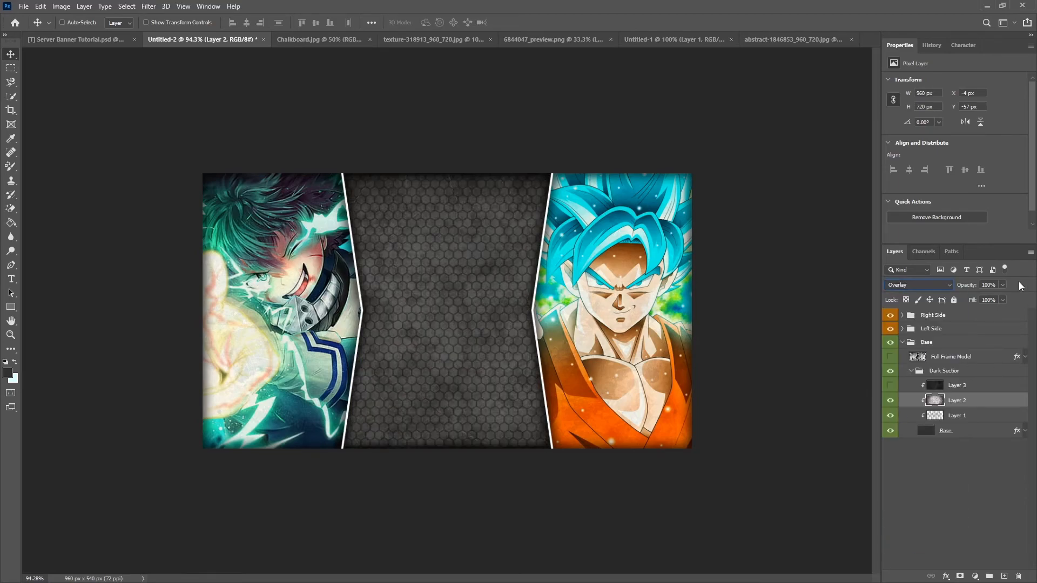
{"action": "left_click", "coordinate": [995, 285]}
{"action": "type", "text": "60"}
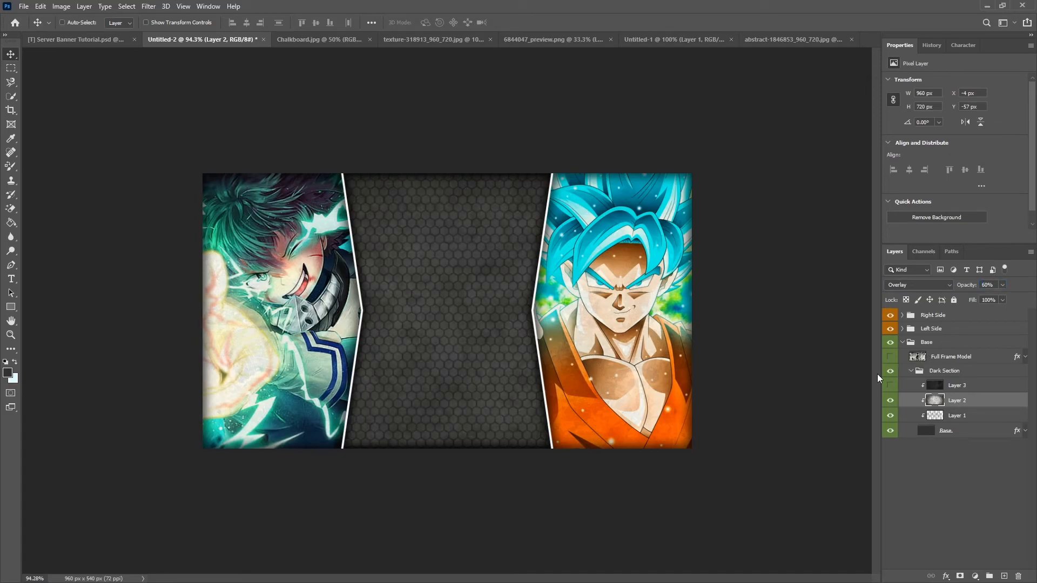
Show the chalkboard layer again and set it to Soft Light blending at 60% opacity.
{"action": "left_click", "coordinate": [890, 385]}
{"action": "left_click", "coordinate": [957, 386]}
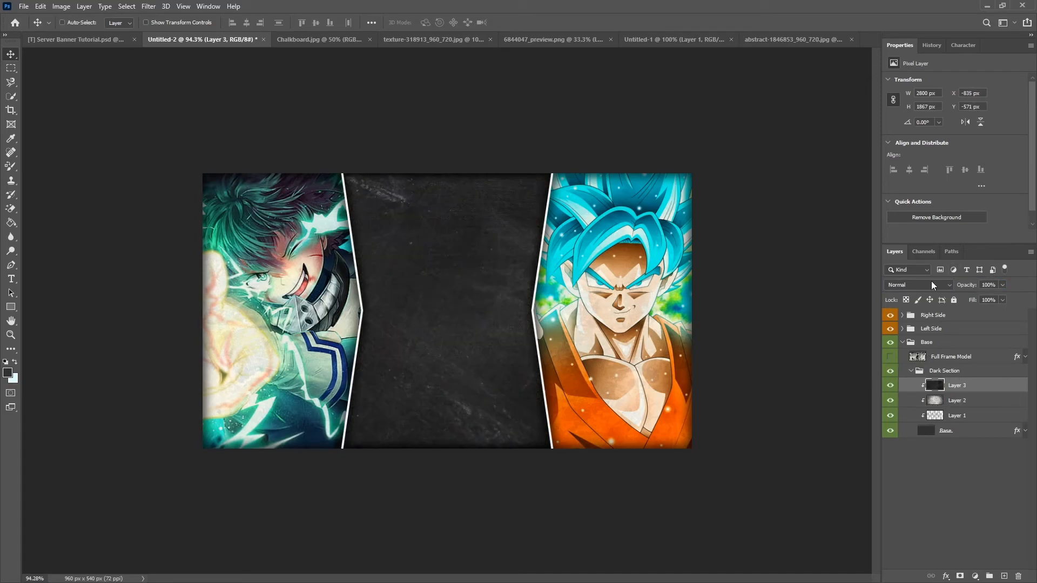
{"action": "left_click", "coordinate": [931, 282]}
{"action": "left_click", "coordinate": [944, 430]}
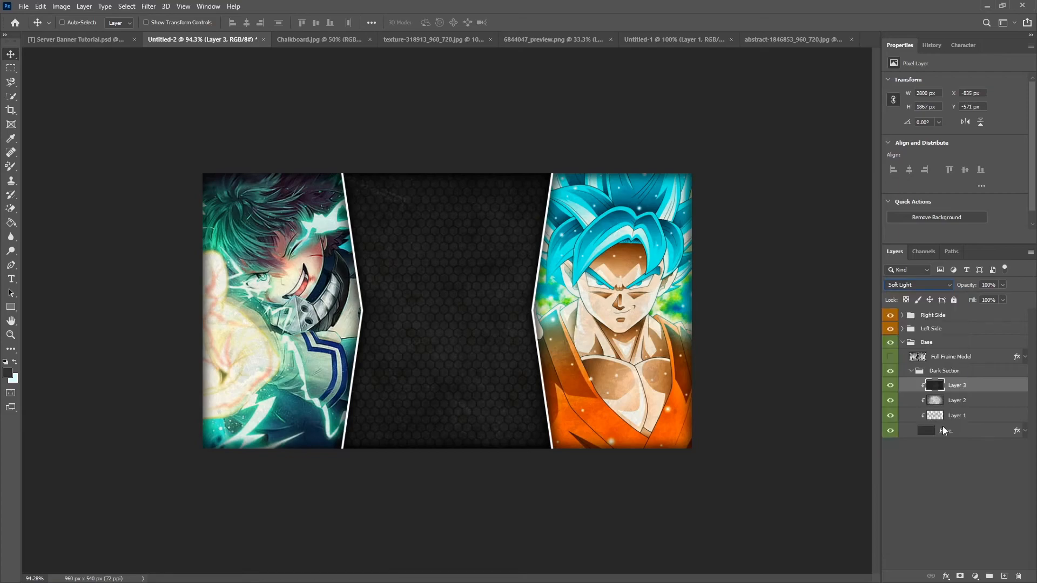
{"action": "double_click", "coordinate": [985, 284]}
{"action": "type", "text": "60"}
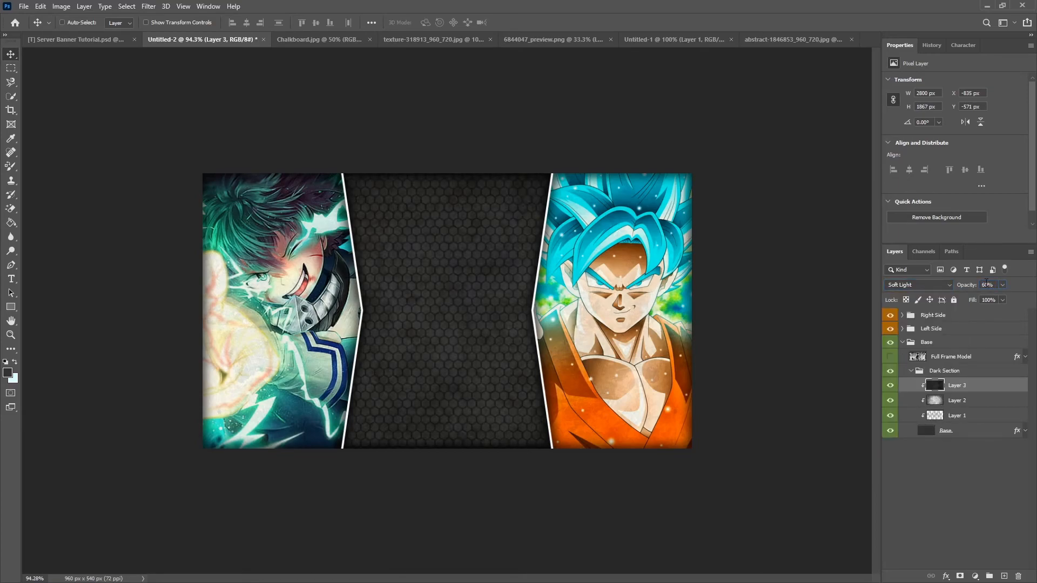
Rename the hexagon layer as Hexagons, the gray texture layer as Texture 1 and the chalkboard layer as Texture 2.
{"action": "double_click", "coordinate": [955, 414]}
{"action": "type", "text": "Hexagons"}
{"action": "key", "text": "Return"}
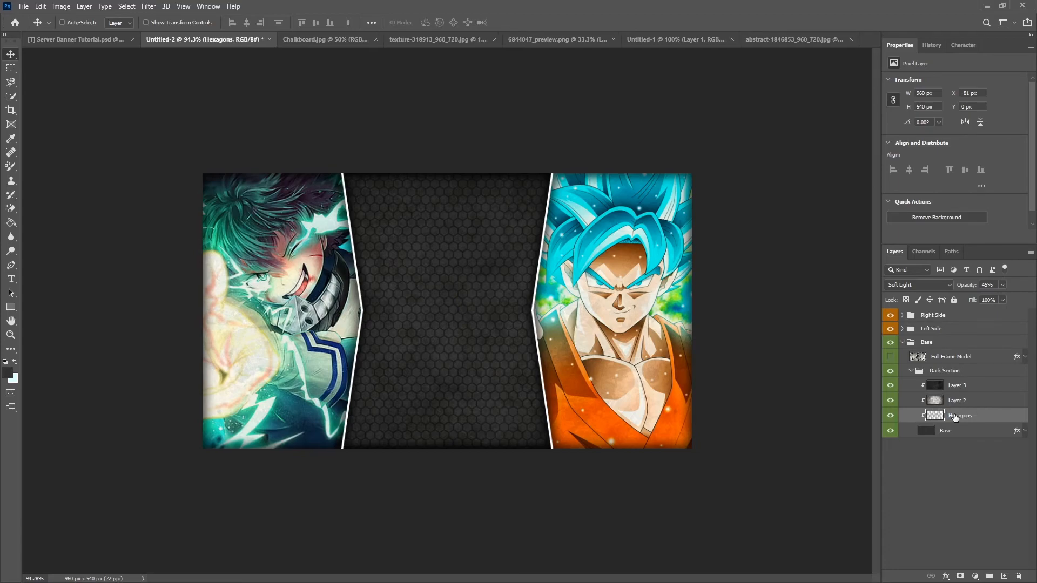
{"action": "double_click", "coordinate": [963, 399]}
{"action": "type", "text": "Texture 1"}
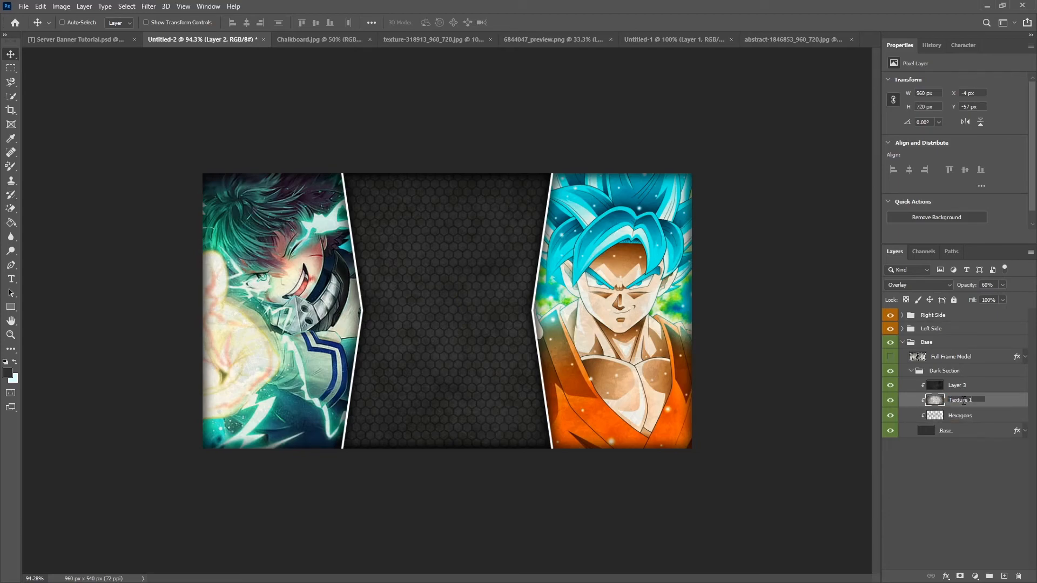
{"action": "key", "text": "ctrl+a"}
{"action": "key", "text": "ctrl+c"}
{"action": "double_click", "coordinate": [961, 385]}
{"action": "key", "text": "ctrl+v"}
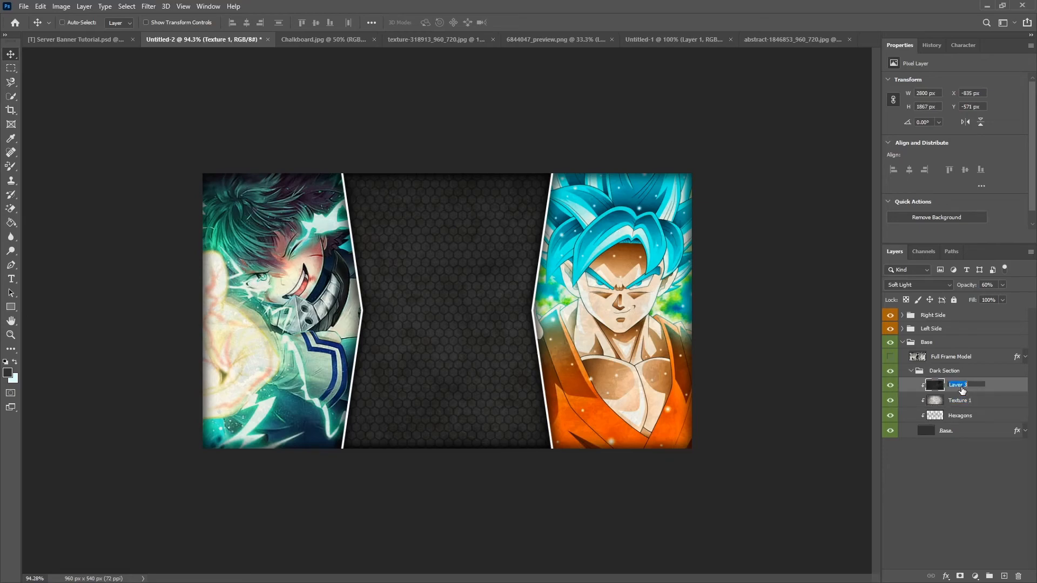
{"action": "key", "text": "Return"}
Add an empty layer above Texture 2 and copy the character from 6844047_preview.png into the banner above it.
{"action": "left_click", "coordinate": [1004, 576]}
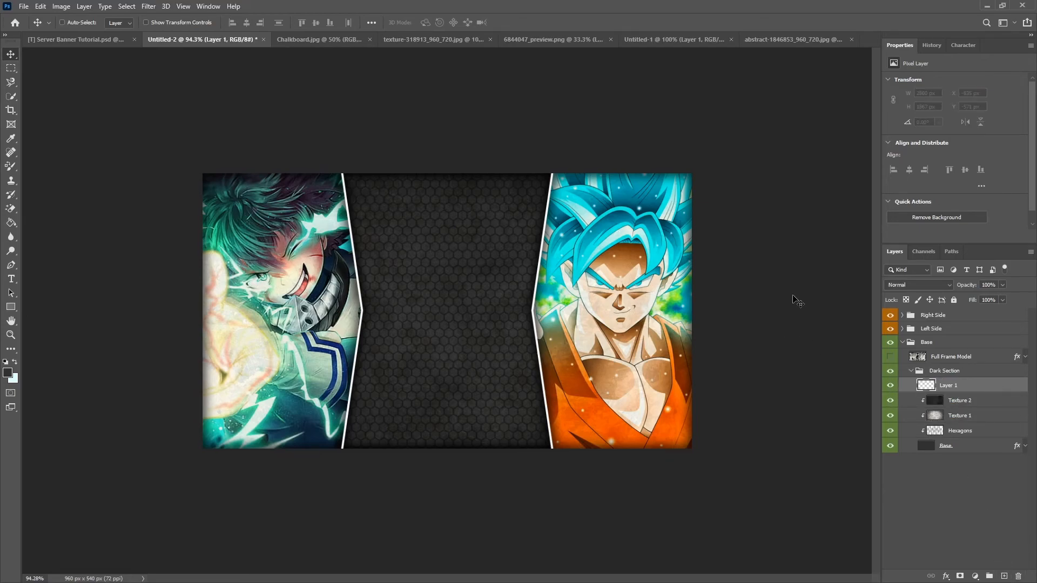
{"action": "left_click", "coordinate": [564, 38]}
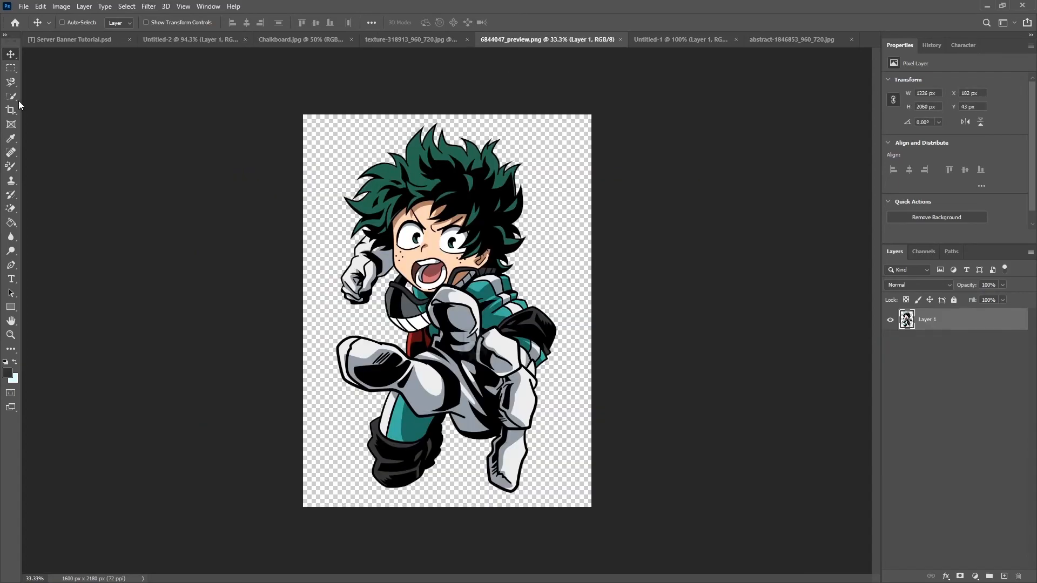
{"action": "left_click_drag", "start_coordinate": [437, 229], "coordinate": [467, 215]}
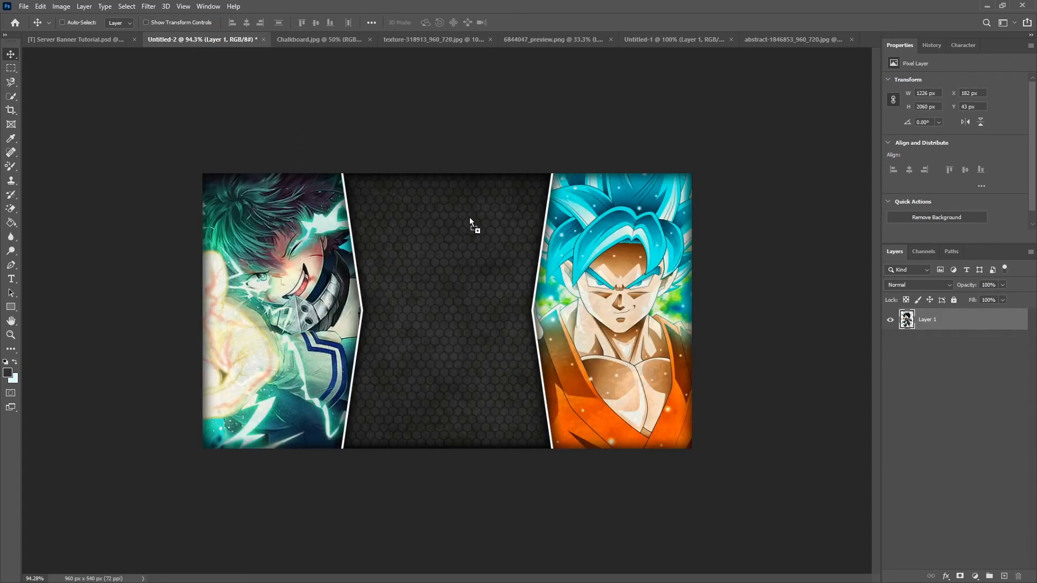
{"action": "left_click_drag", "start_coordinate": [447, 334], "coordinate": [446, 333]}
Scale the copied character down to about 290 by 488 px and center it in the dark middle section.
{"action": "key", "text": "ctrl+t"}
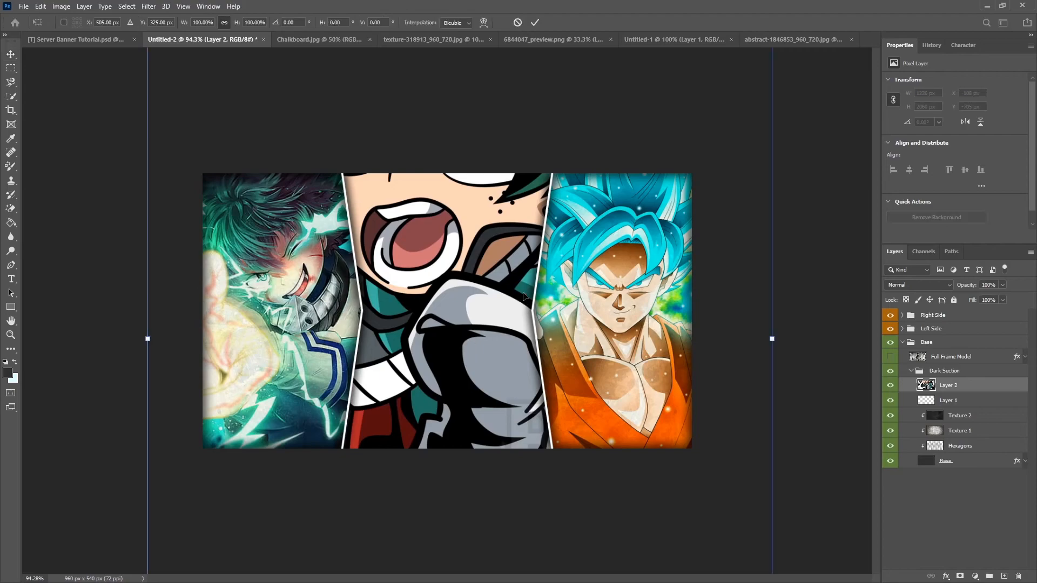
{"action": "key", "text": "ctrl+0"}
{"action": "left_click_drag", "start_coordinate": [600, 78], "coordinate": [484, 249]}
{"action": "key", "text": "ctrl+0"}
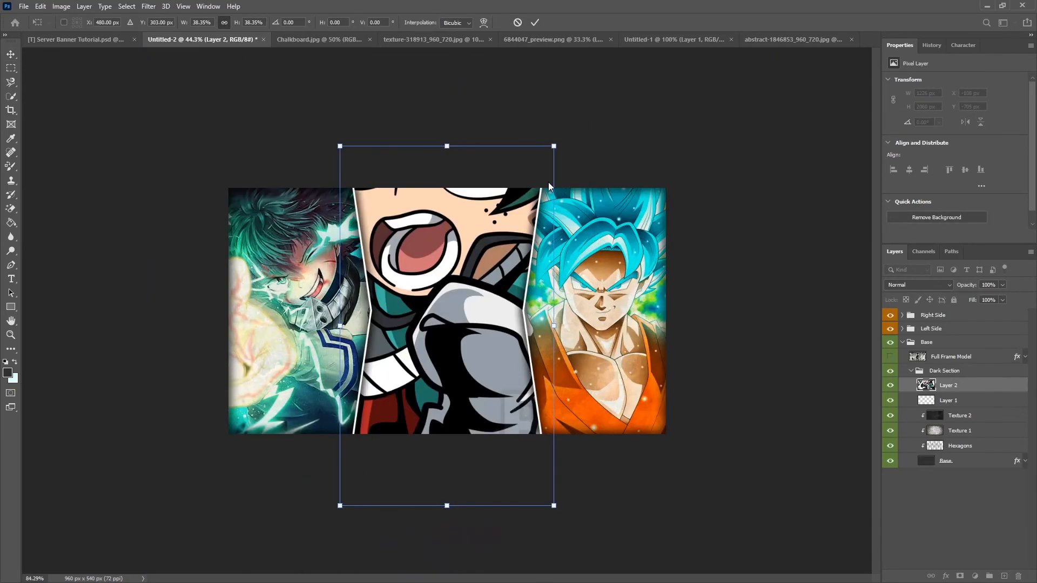
{"action": "left_click_drag", "start_coordinate": [554, 146], "coordinate": [486, 266]}
{"action": "left_click_drag", "start_coordinate": [405, 384], "coordinate": [441, 314]}
{"action": "left_click_drag", "start_coordinate": [516, 198], "coordinate": [515, 199]}
{"action": "left_click_drag", "start_coordinate": [446, 303], "coordinate": [447, 302]}
{"action": "left_click_drag", "start_coordinate": [518, 197], "coordinate": [510, 212]}
{"action": "left_click_drag", "start_coordinate": [458, 308], "coordinate": [463, 294]}
{"action": "left_click", "coordinate": [535, 22]}
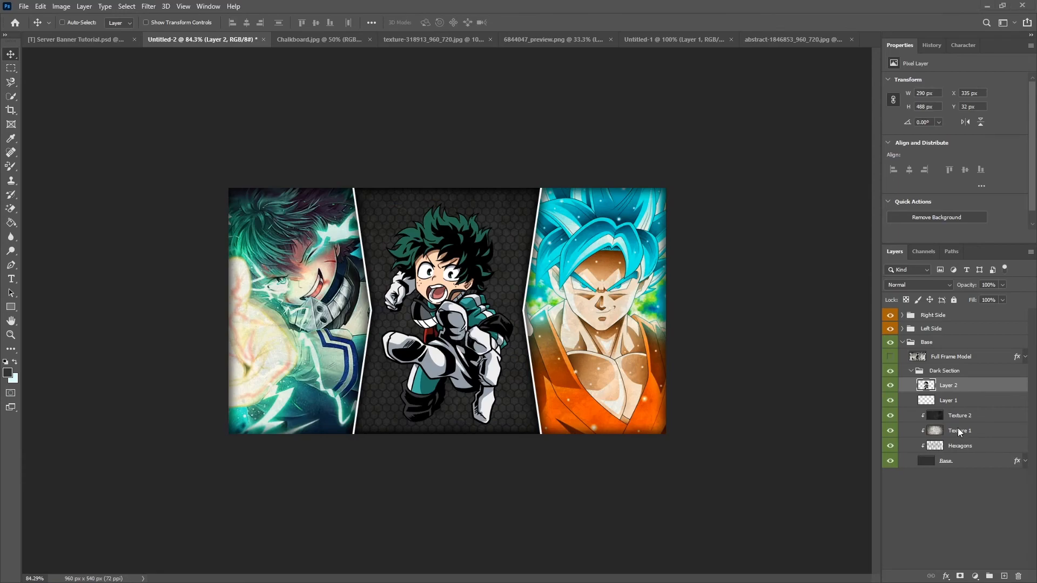
Add a Drop Shadow to the center character with opacity 72%, angle 39°, distance 13 px, spread 7% and size 10 px.
{"action": "right_click", "coordinate": [955, 387]}
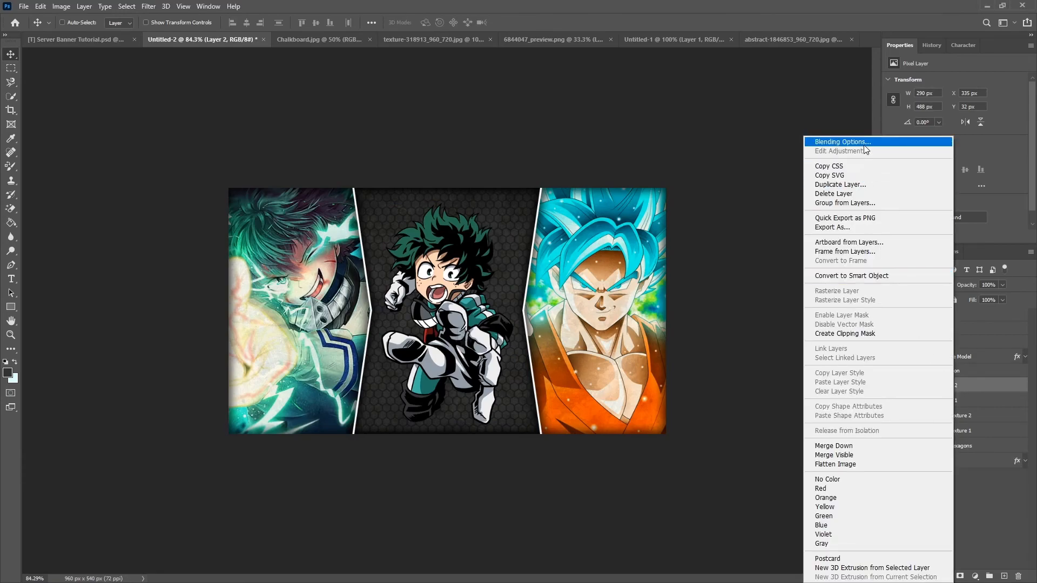
{"action": "left_click", "coordinate": [865, 142]}
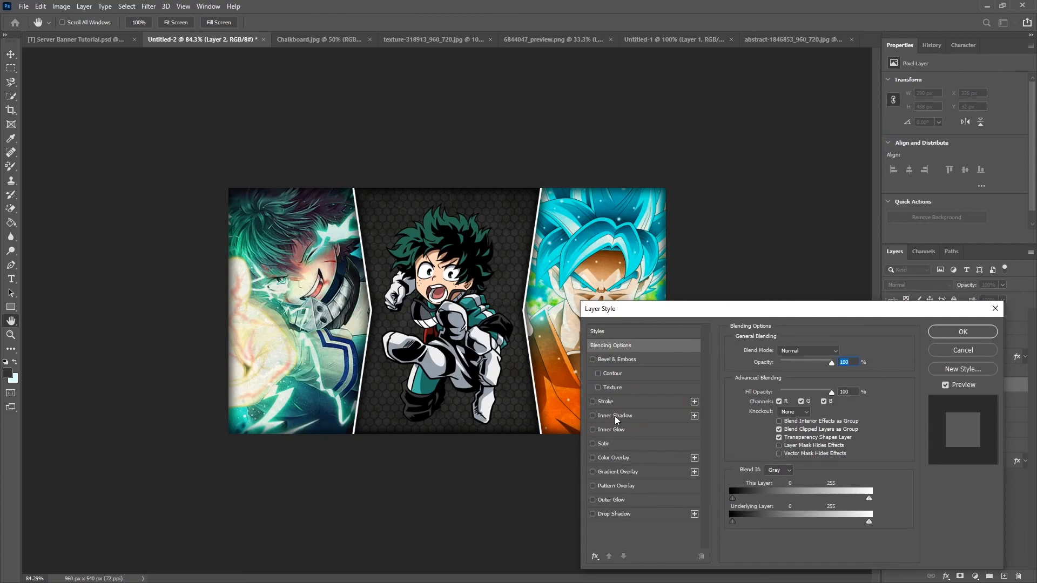
{"action": "left_click", "coordinate": [614, 514]}
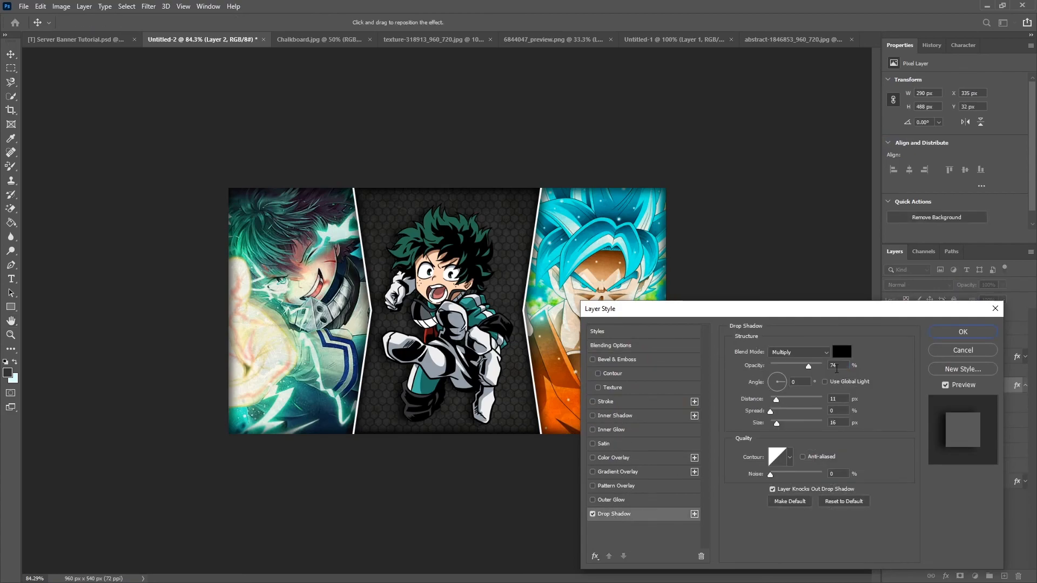
{"action": "type", "text": "72"}
{"action": "left_click", "coordinate": [801, 381]}
{"action": "type", "text": "39"}
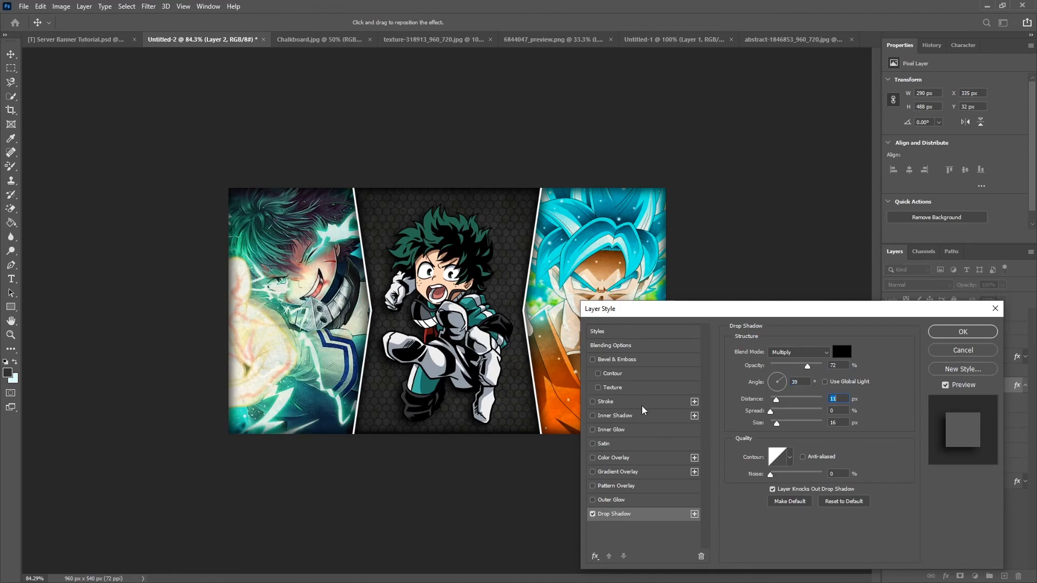
{"action": "type", "text": "13"}
{"action": "key", "text": "Tab"}
{"action": "type", "text": "7"}
{"action": "key", "text": "Tab"}
{"action": "type", "text": "10"}
{"action": "left_click", "coordinate": [963, 331]}
Collapse the character layer's effects list and the Dark Section group, and deselect all layers.
{"action": "left_click", "coordinate": [1024, 386]}
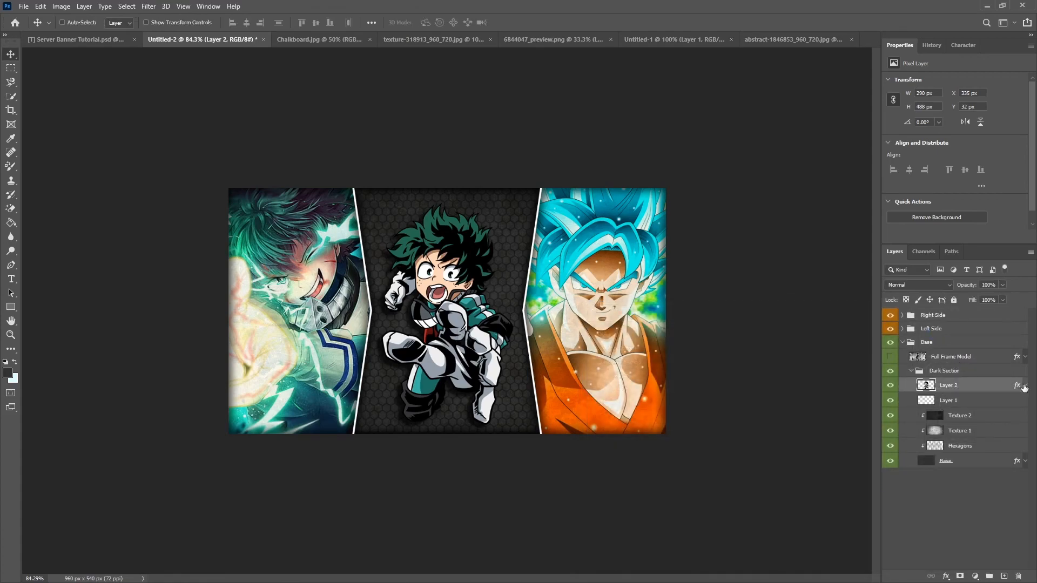
{"action": "left_click", "coordinate": [911, 370]}
{"action": "left_click", "coordinate": [891, 419]}
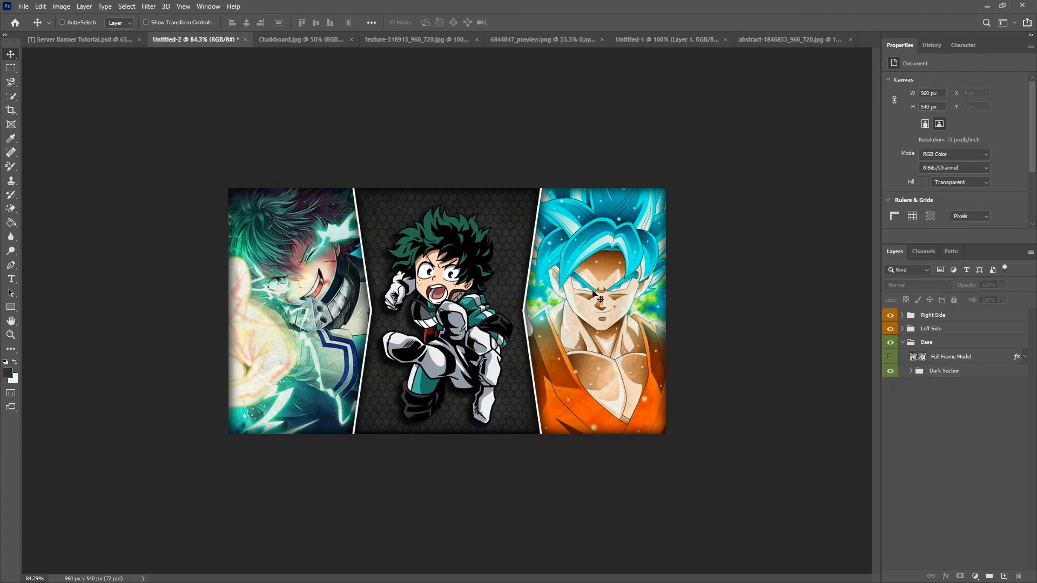